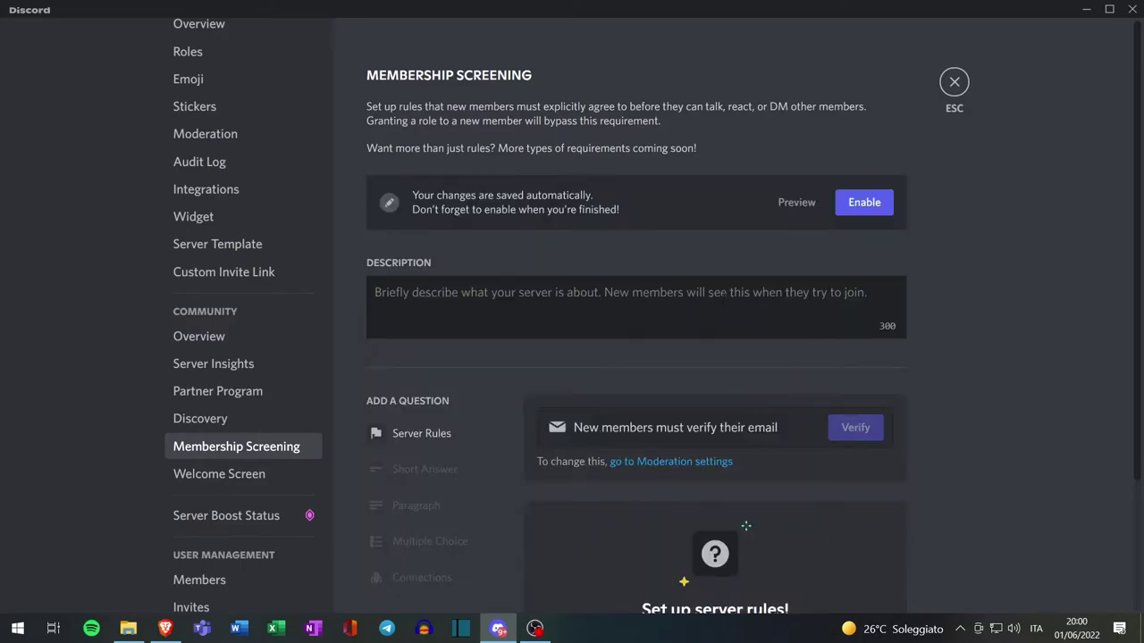
Add the four example server rules plus a custom 'seguimi' rule, and save them
{"action": "scroll", "coordinate": [722, 300], "scroll_direction": "down", "scroll_amount": 2}
{"action": "left_click", "coordinate": [716, 517]}
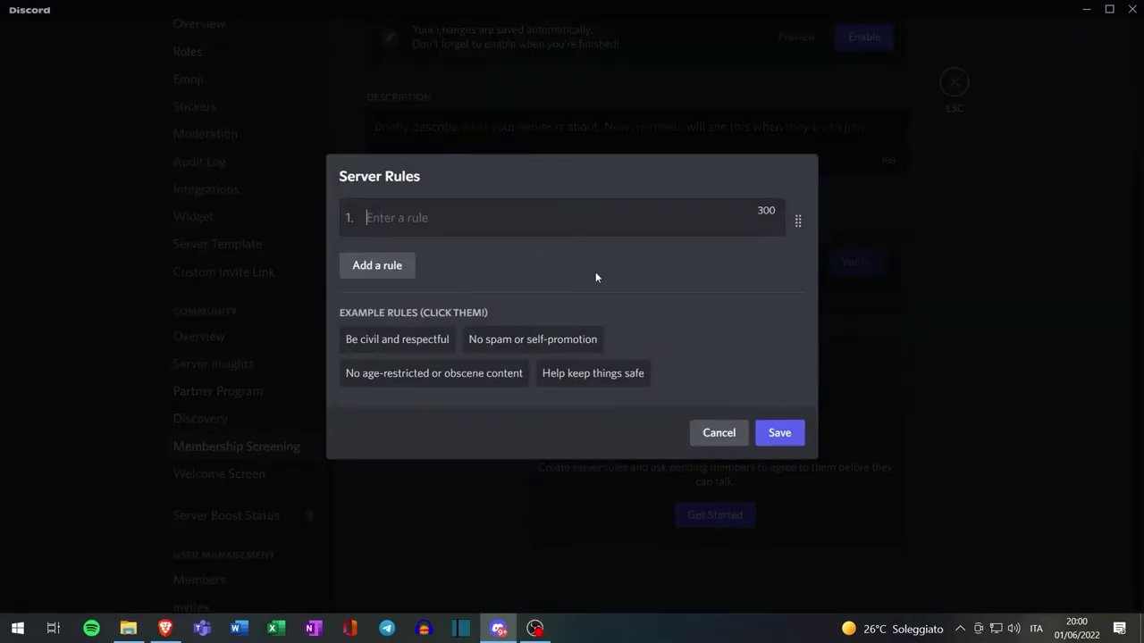
{"action": "left_click", "coordinate": [420, 343]}
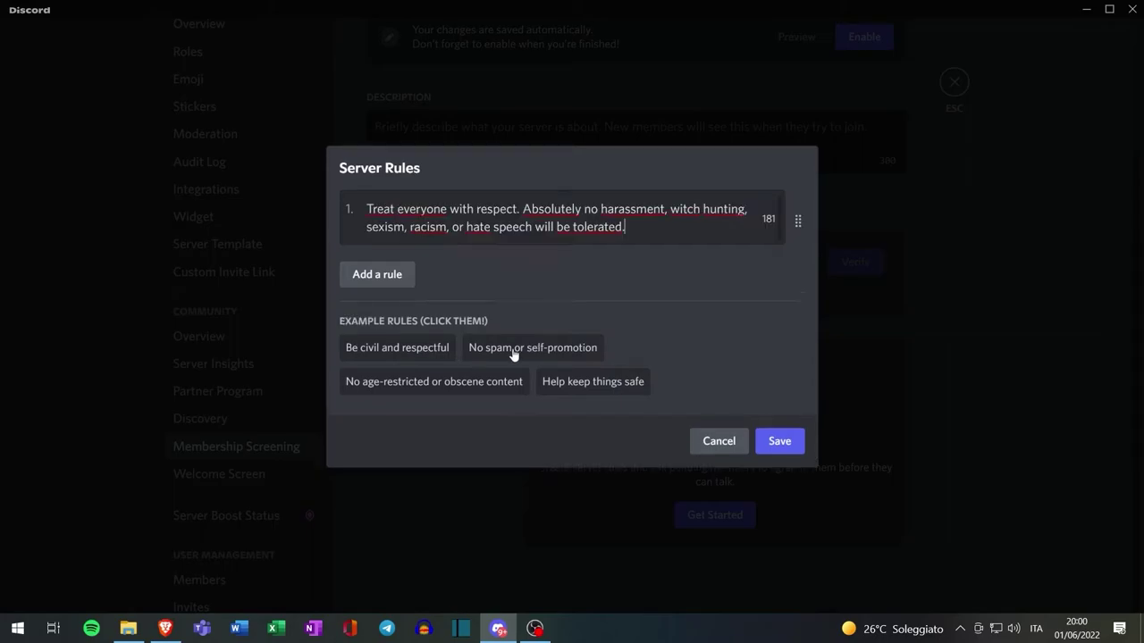
{"action": "left_click", "coordinate": [510, 356]}
{"action": "left_click", "coordinate": [500, 413]}
{"action": "left_click", "coordinate": [602, 456]}
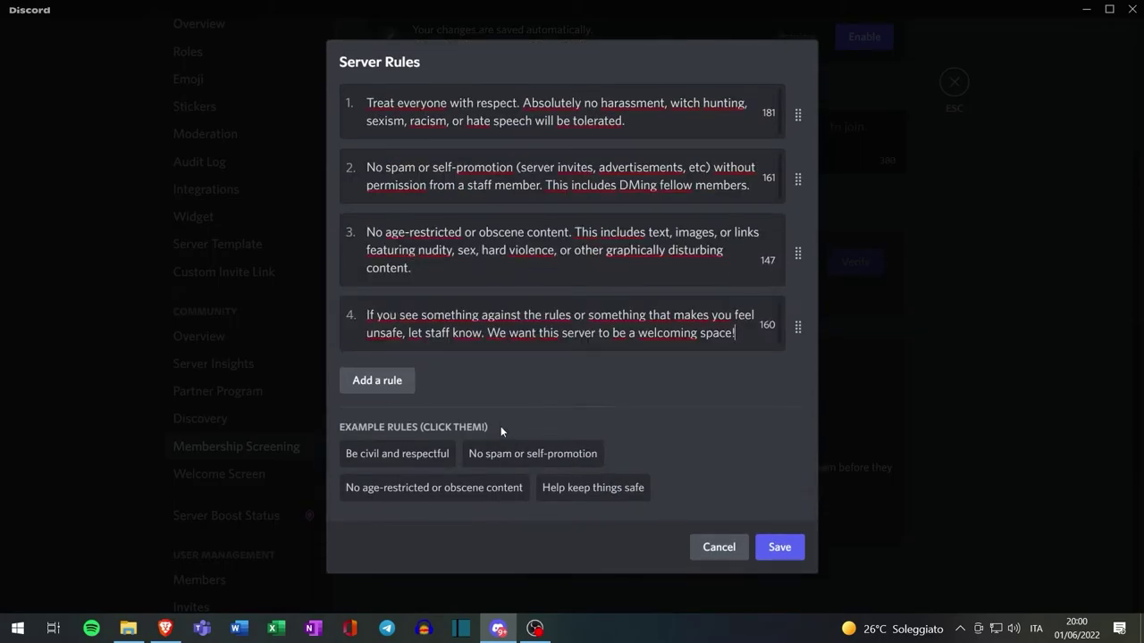
{"action": "left_click", "coordinate": [374, 380]}
{"action": "type", "text": "segu"}
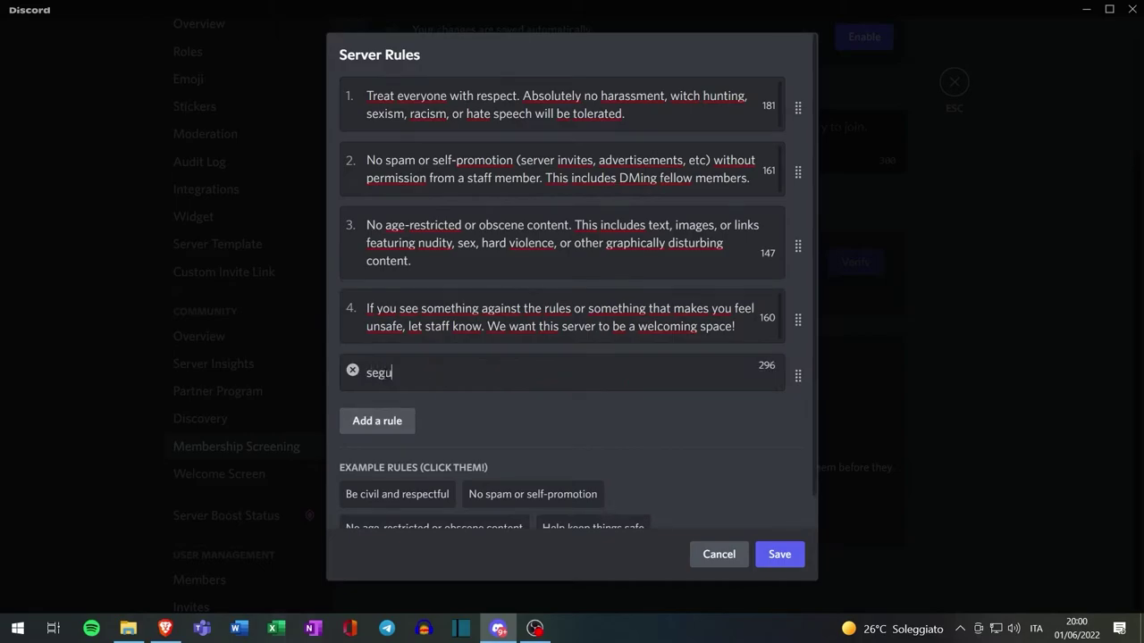
{"action": "type", "text": "imi"}
{"action": "left_click", "coordinate": [781, 555]}
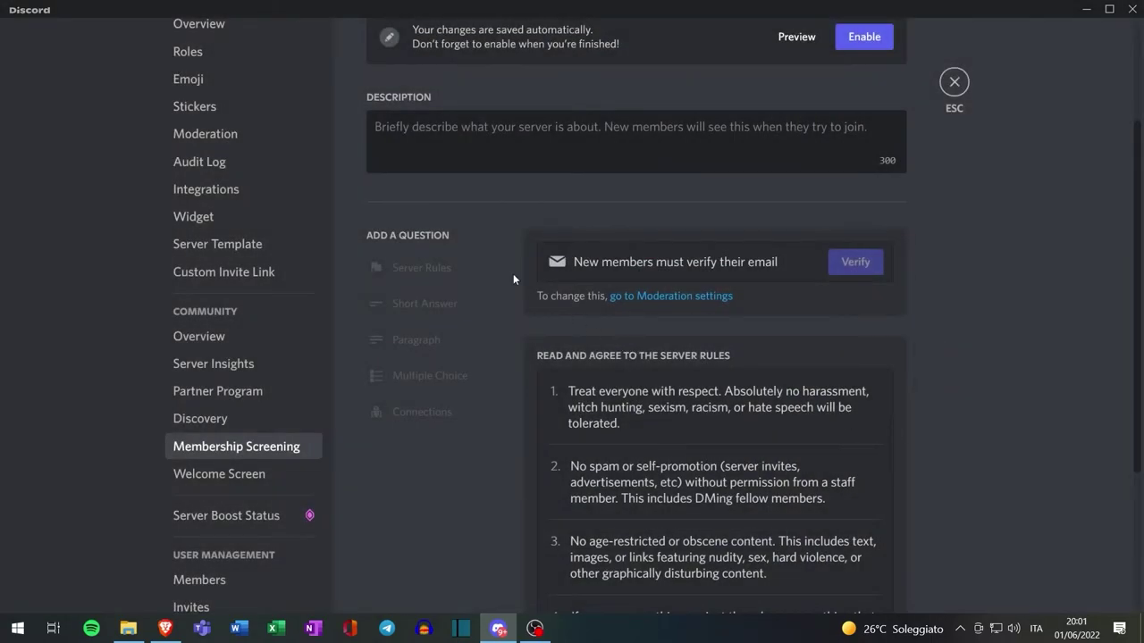
Paste the Italy's-biggest-Web3-community description and enable membership screening
{"action": "scroll", "coordinate": [624, 347], "scroll_direction": "up", "scroll_amount": 1}
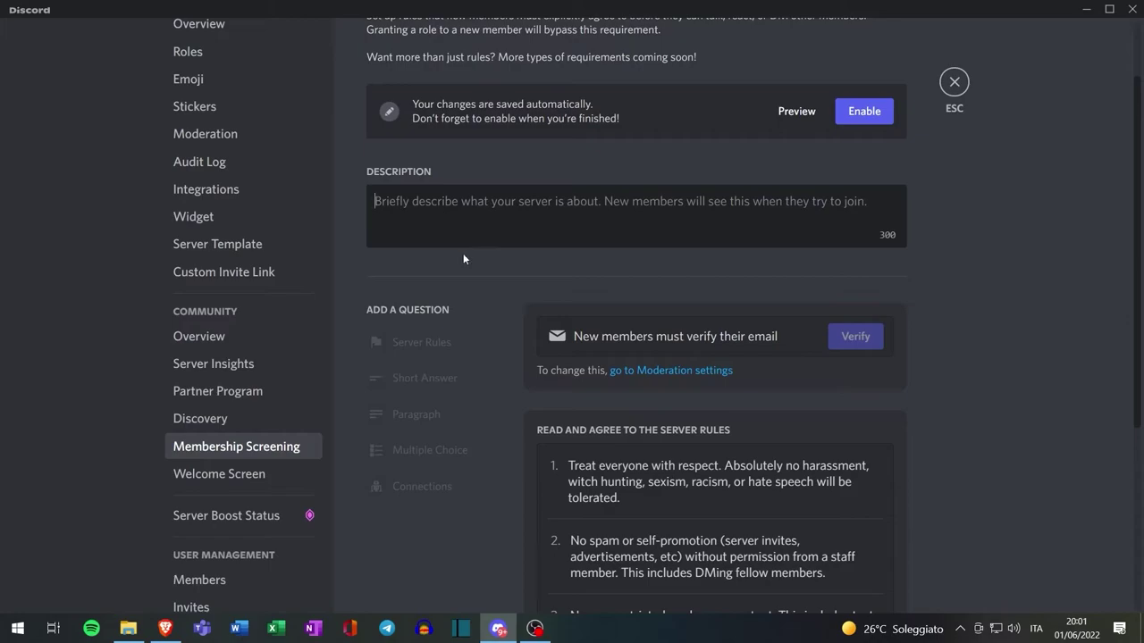
{"action": "type", "text": "La community di appassionati di Web3 più grande d'Italia"}
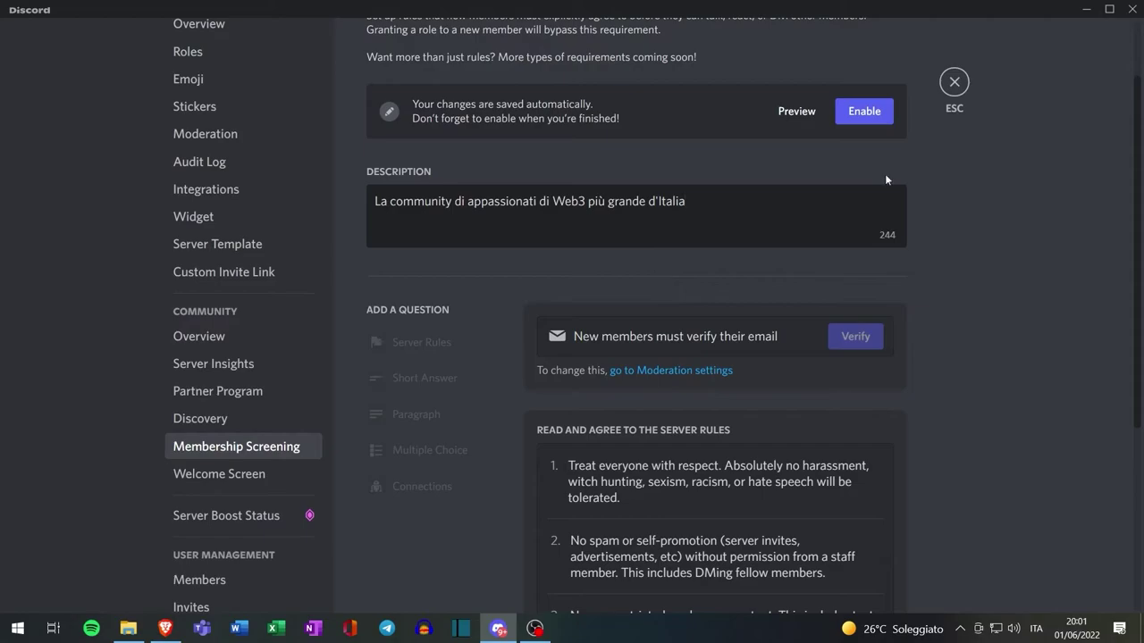
{"action": "left_click", "coordinate": [863, 111]}
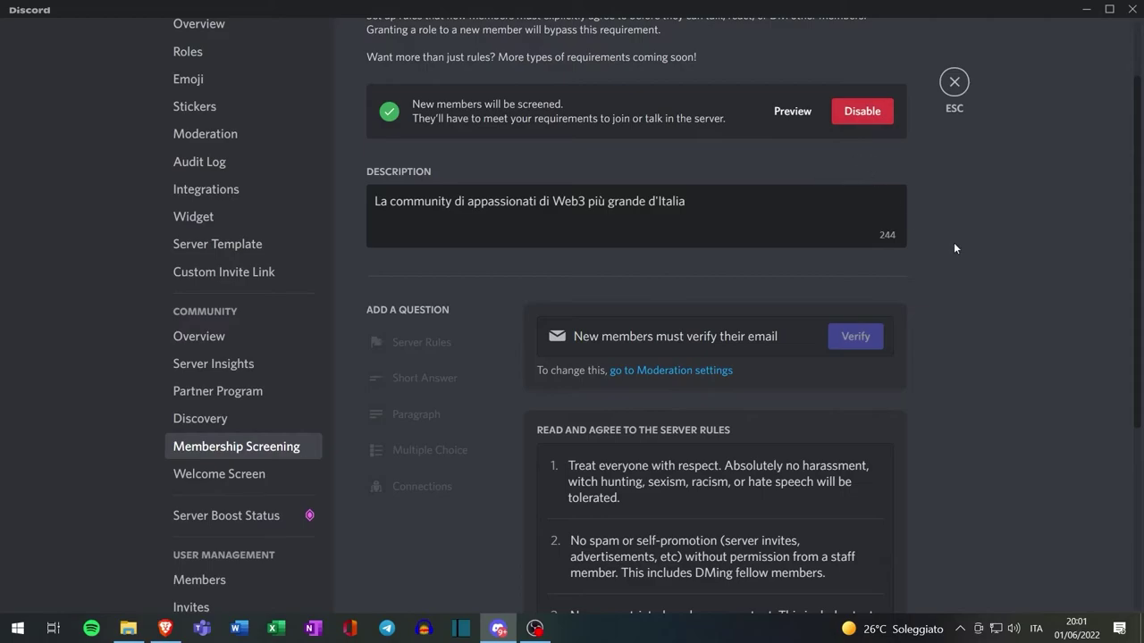
{"action": "scroll", "coordinate": [949, 235], "scroll_direction": "down", "scroll_amount": 4}
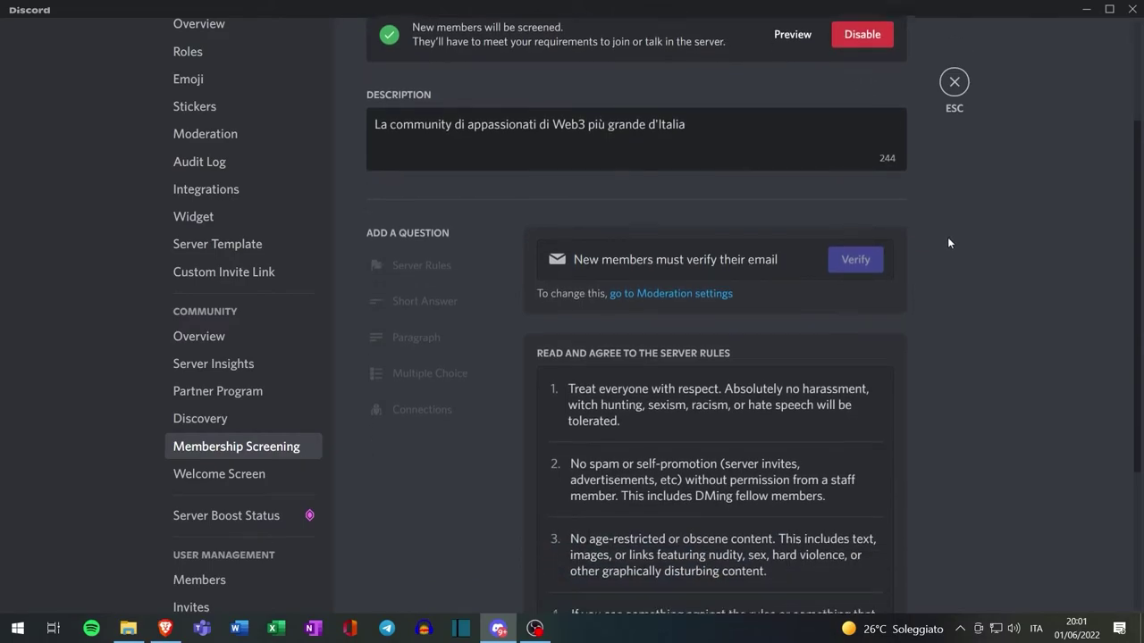
{"action": "scroll", "coordinate": [944, 247], "scroll_direction": "down", "scroll_amount": 4}
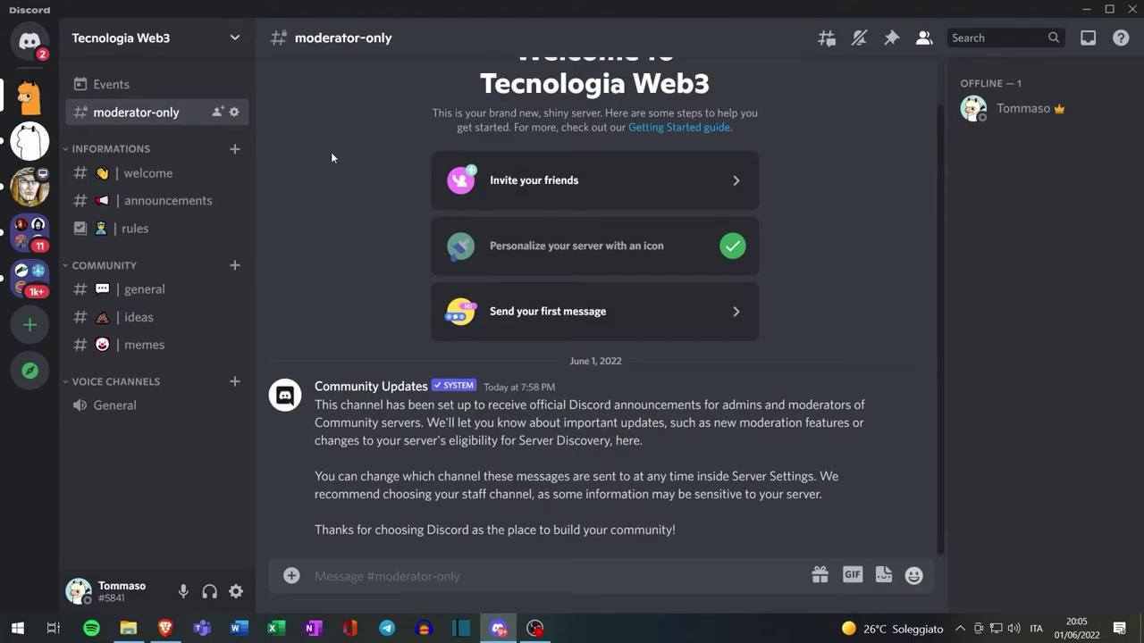
Create a new role in the server's Roles settings
{"action": "left_click", "coordinate": [147, 45]}
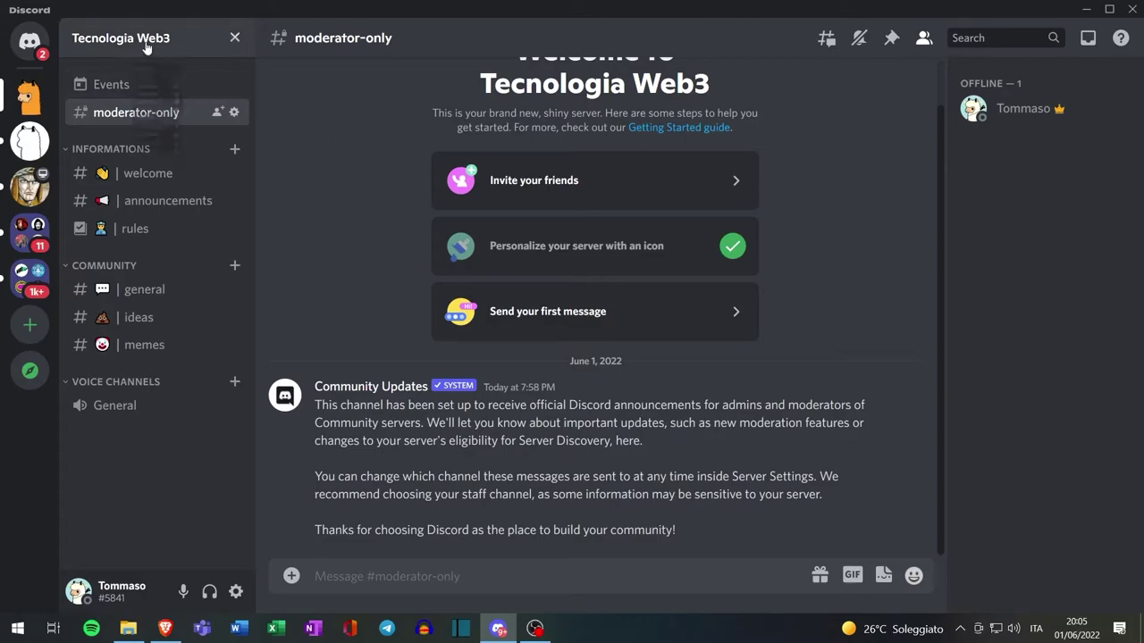
{"action": "left_click", "coordinate": [146, 144]}
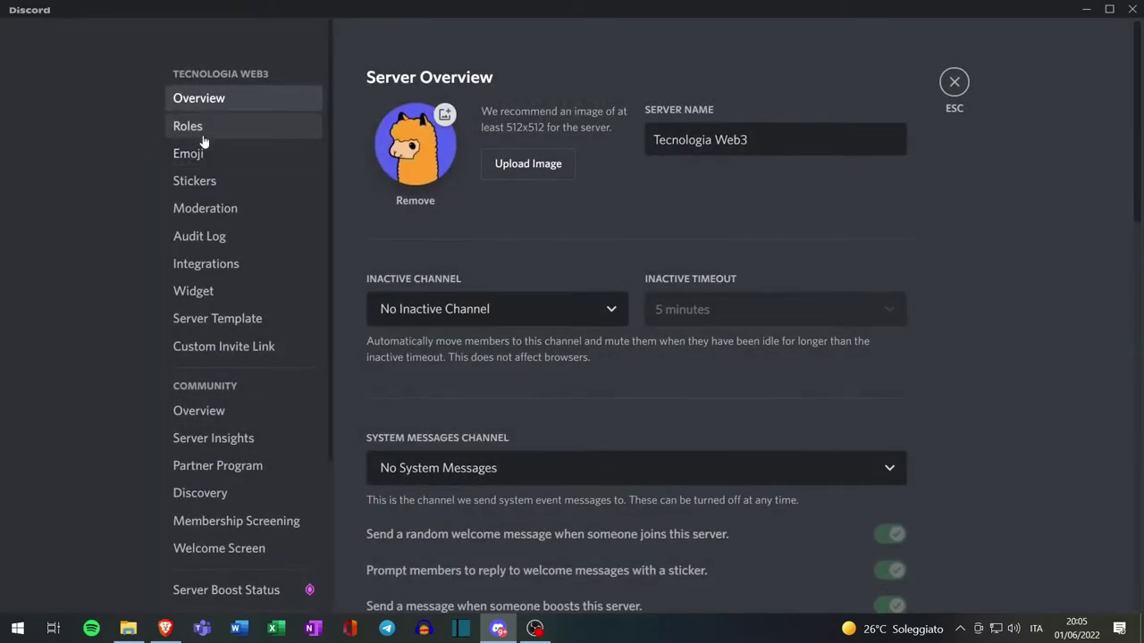
{"action": "left_click", "coordinate": [198, 135]}
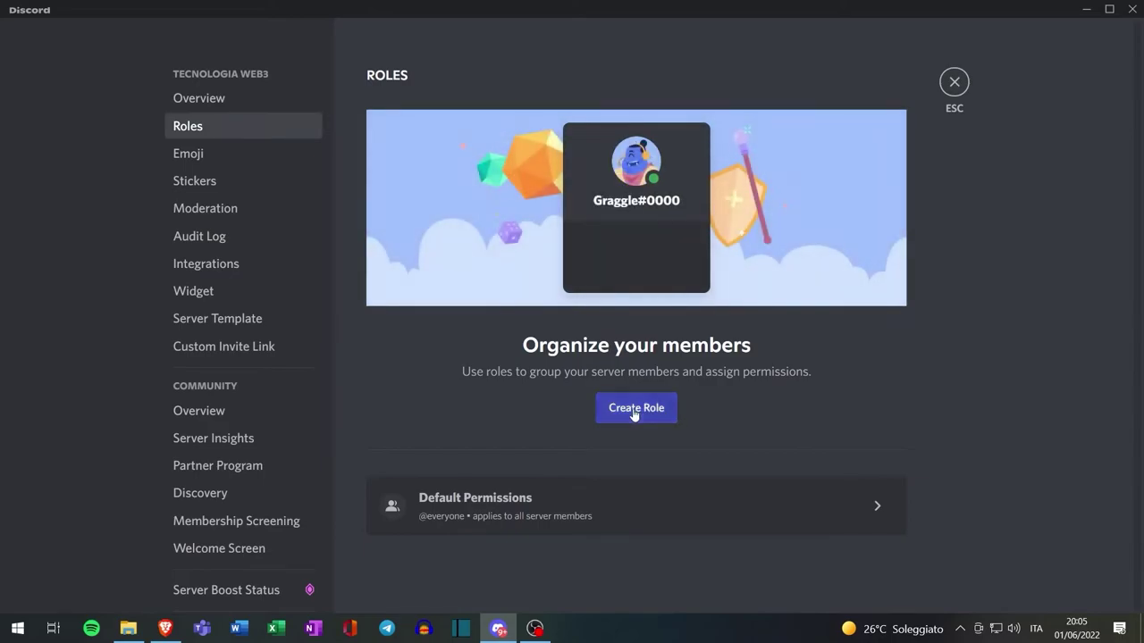
{"action": "left_click", "coordinate": [635, 410]}
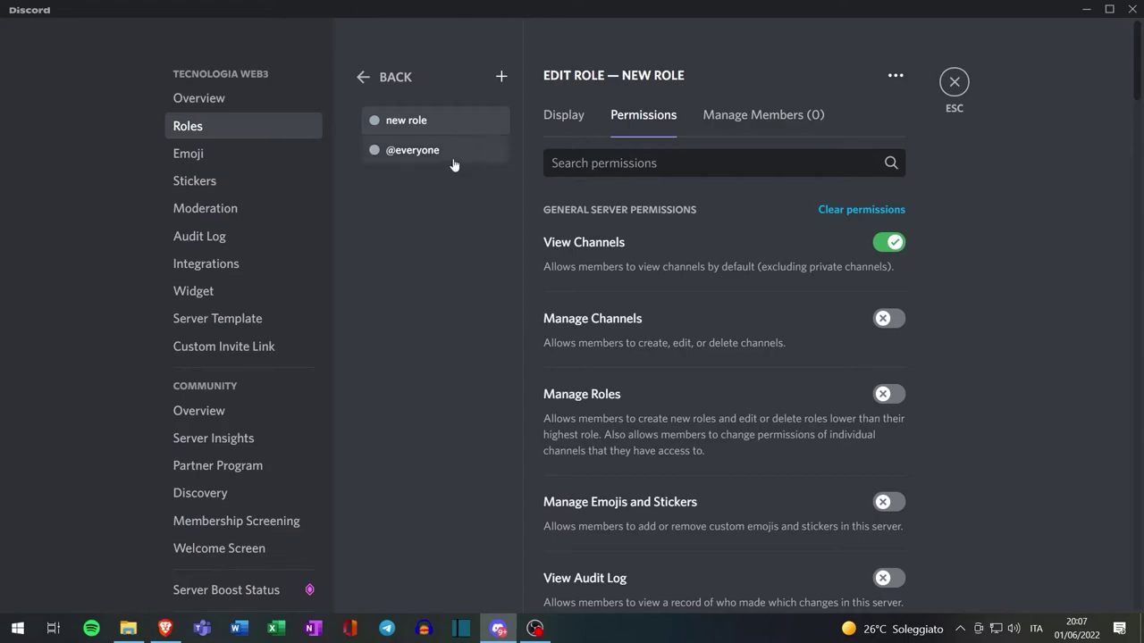
{"action": "left_click", "coordinate": [441, 154]}
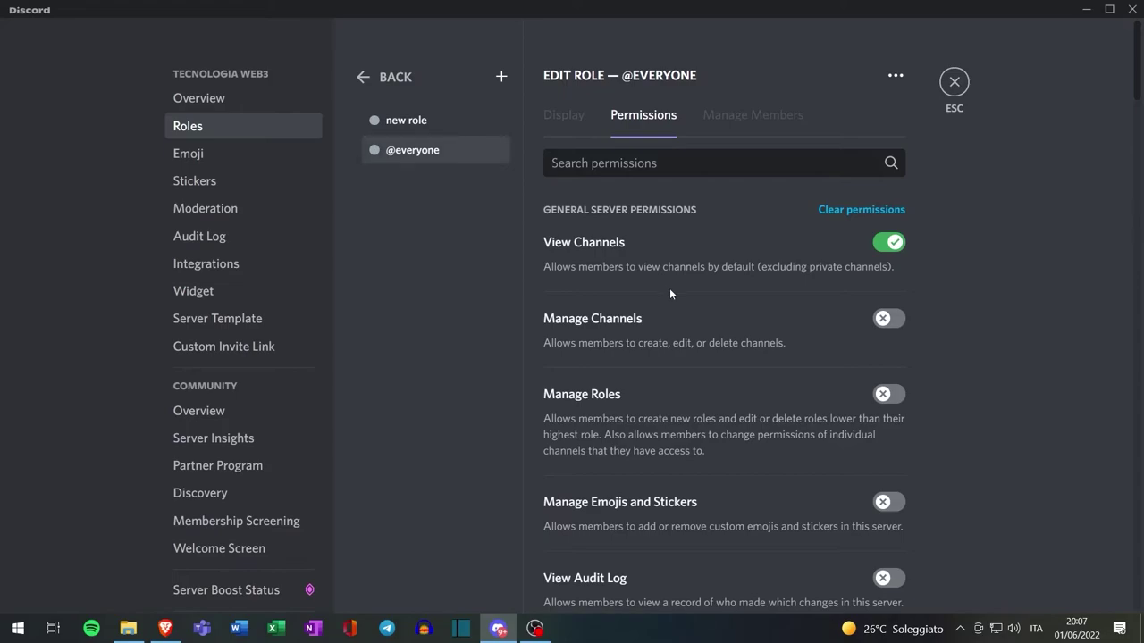
{"action": "left_click", "coordinate": [863, 211]}
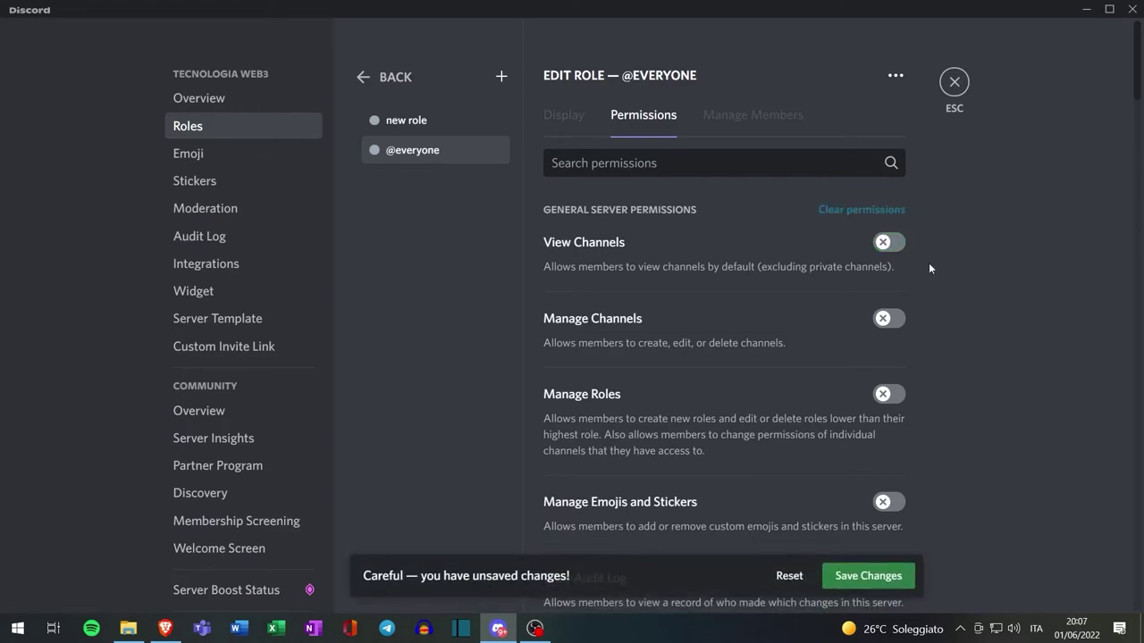
{"action": "left_click", "coordinate": [880, 577]}
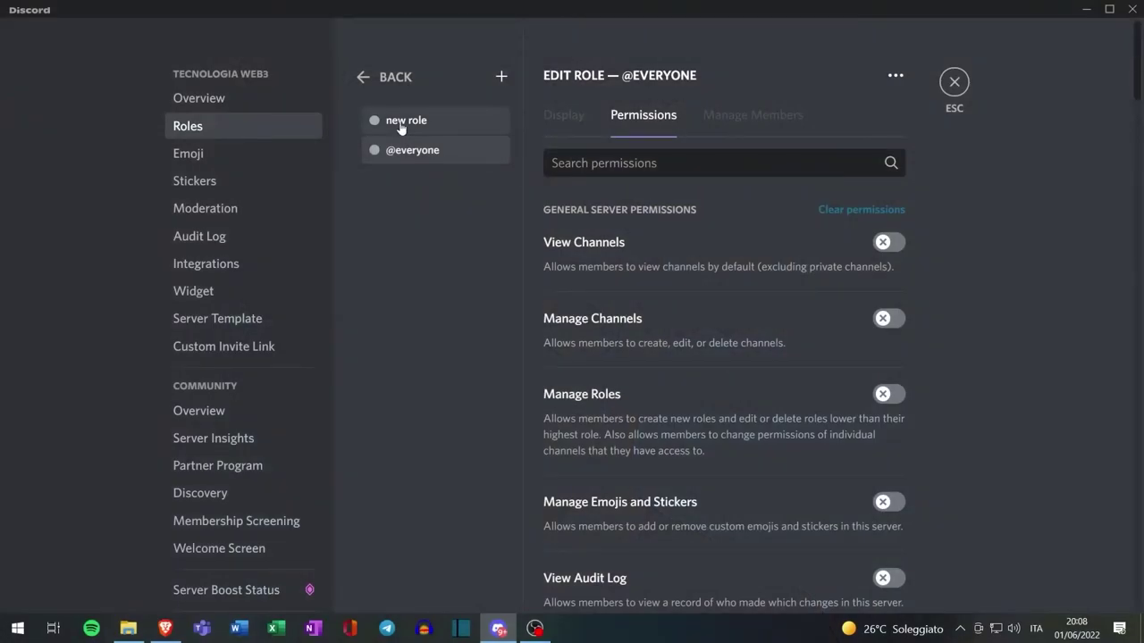
Rename the new role to Admin and give it the blue colour
{"action": "left_click", "coordinate": [405, 122]}
{"action": "left_click", "coordinate": [572, 121]}
{"action": "left_click_drag", "start_coordinate": [608, 198], "coordinate": [537, 200]}
{"action": "type", "text": "Admin"}
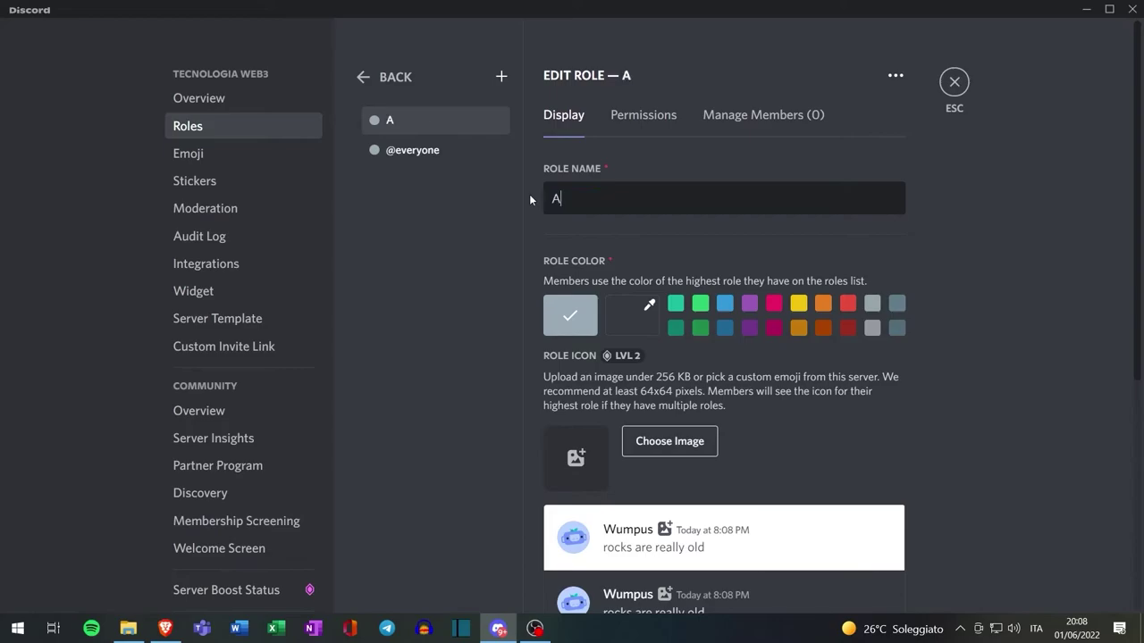
{"action": "left_click", "coordinate": [726, 310]}
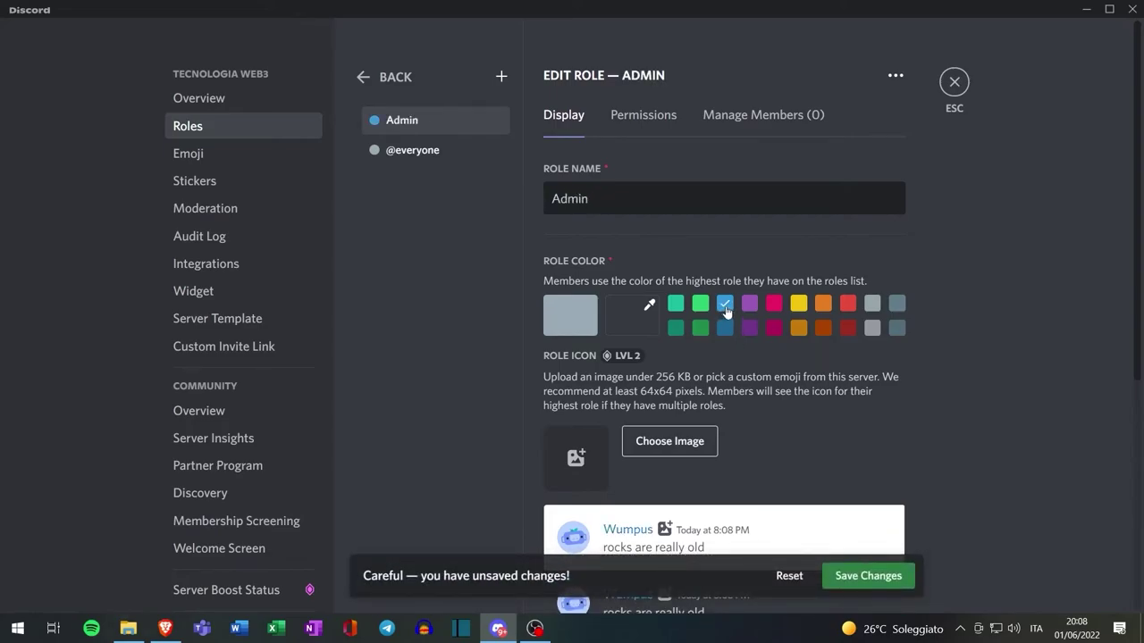
Enable the Administrator permission for Admin and save the changes
{"action": "scroll", "coordinate": [779, 270], "scroll_direction": "down", "scroll_amount": 5}
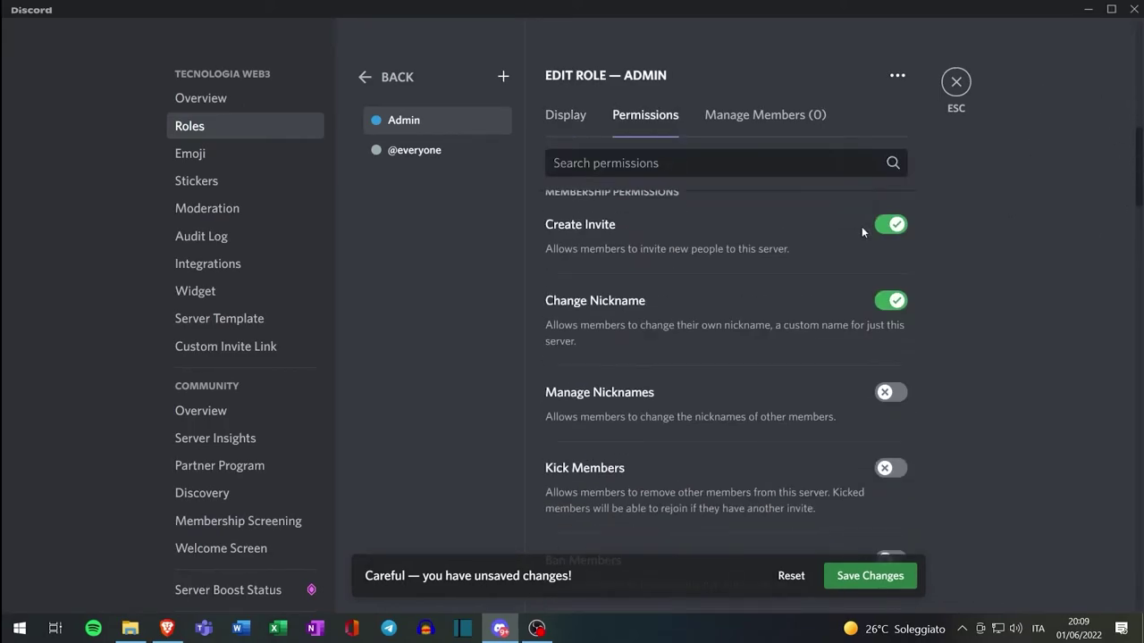
{"action": "scroll", "coordinate": [862, 227], "scroll_direction": "down", "scroll_amount": 10}
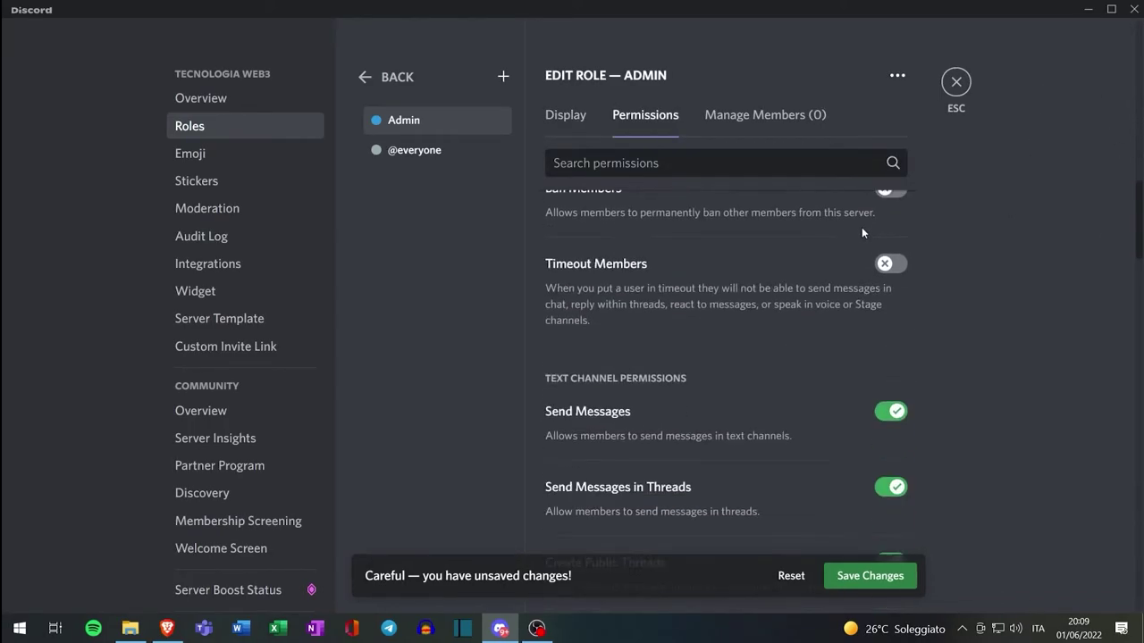
{"action": "scroll", "coordinate": [865, 237], "scroll_direction": "down", "scroll_amount": 15}
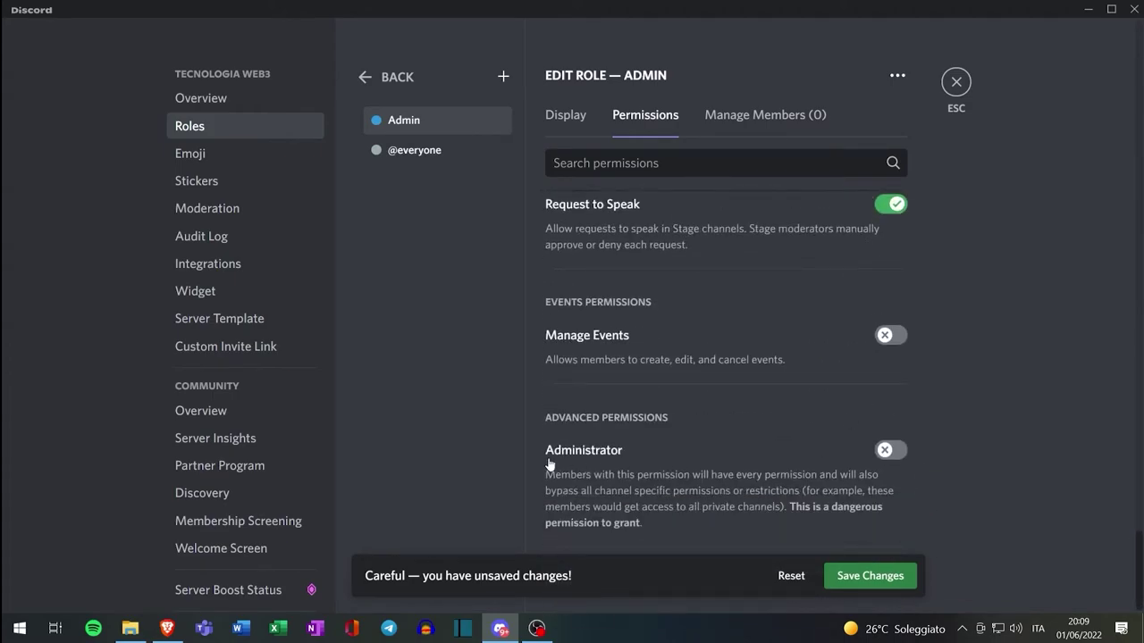
{"action": "left_click", "coordinate": [883, 451]}
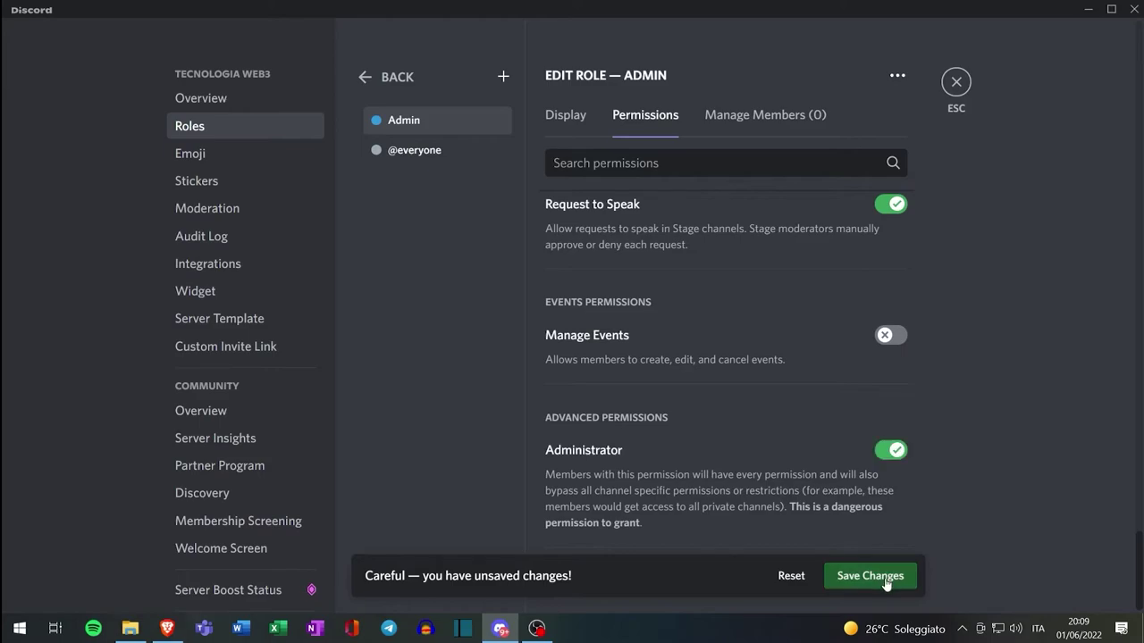
{"action": "left_click", "coordinate": [884, 583]}
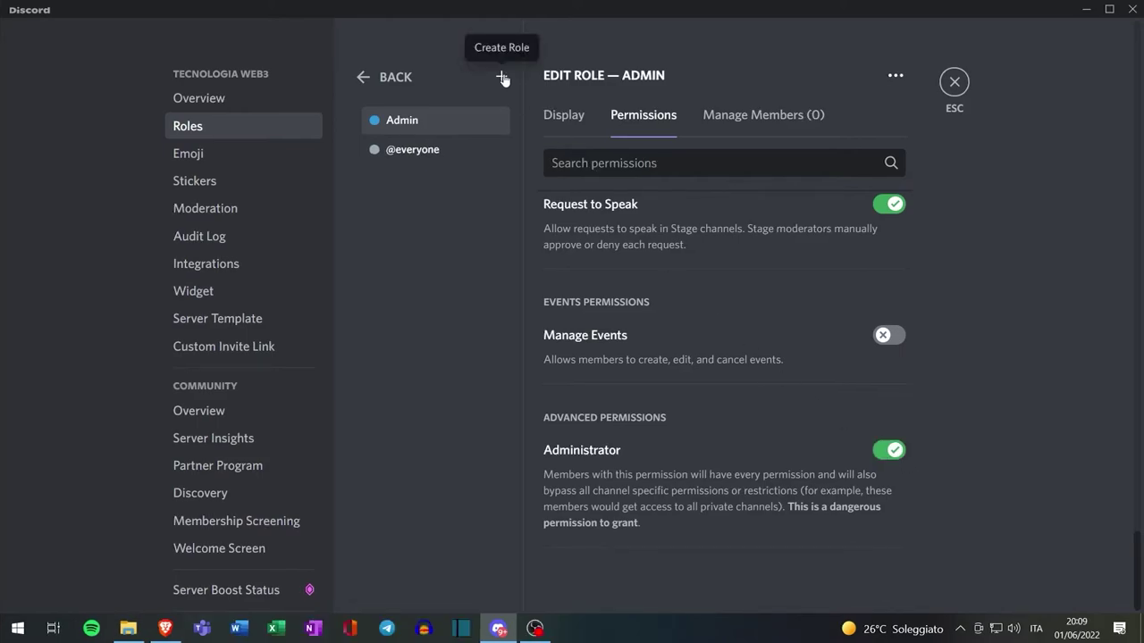
Create a pink 'moderatore' role displayed separately from online members
{"action": "left_click", "coordinate": [501, 77]}
{"action": "double_click", "coordinate": [588, 199]}
{"action": "key", "text": "ctrl+a"}
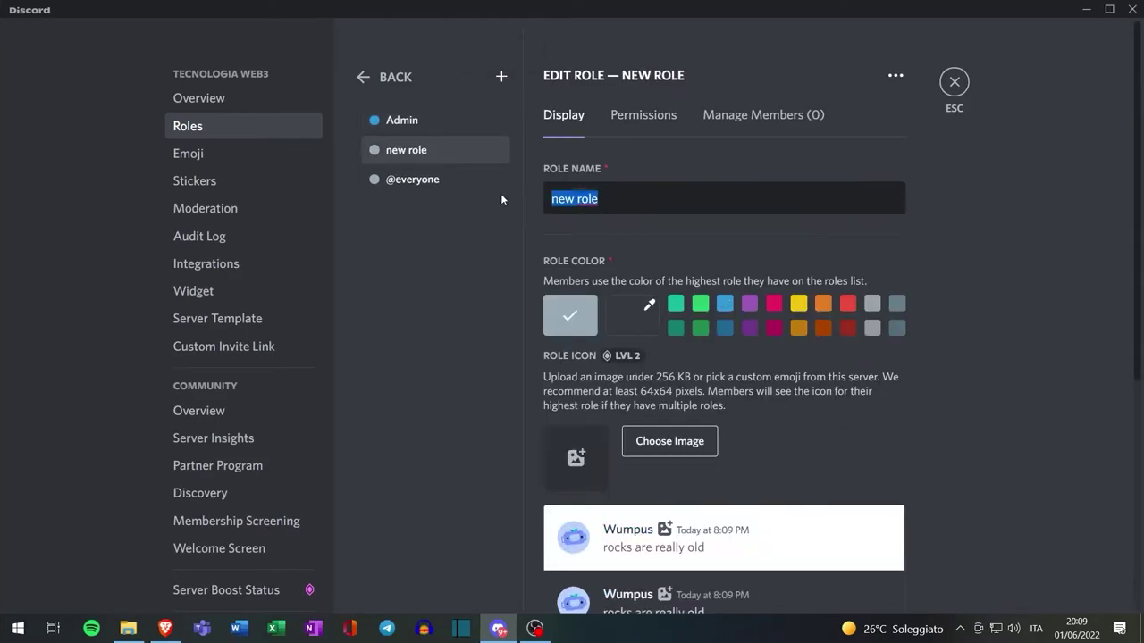
{"action": "type", "text": "moderatore"}
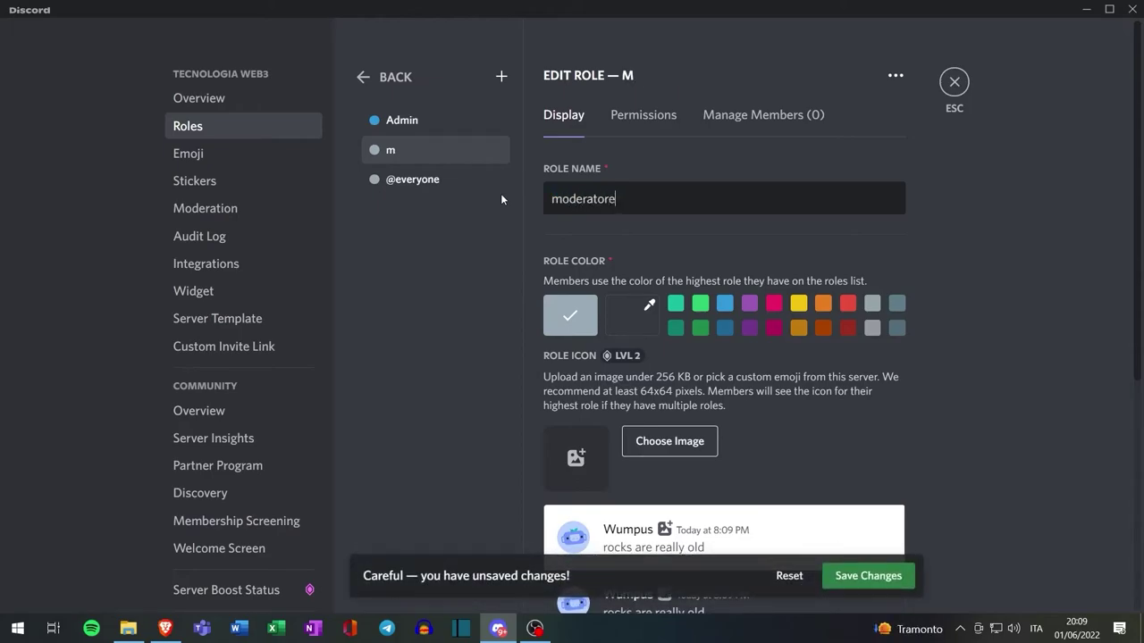
{"action": "left_click", "coordinate": [774, 304]}
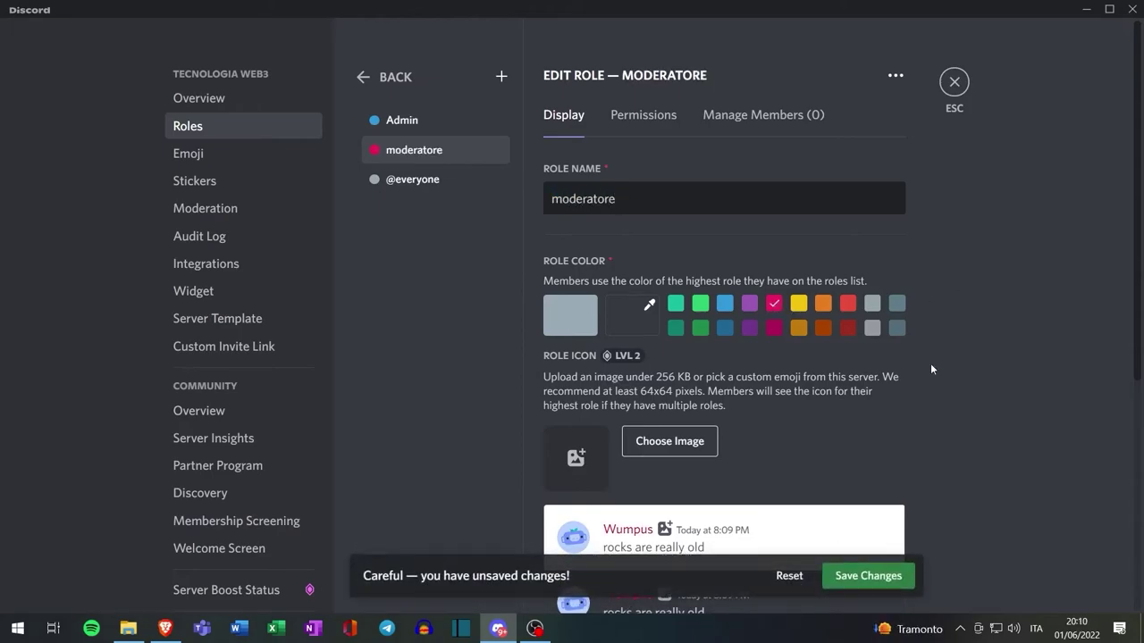
{"action": "scroll", "coordinate": [932, 368], "scroll_direction": "down", "scroll_amount": 3}
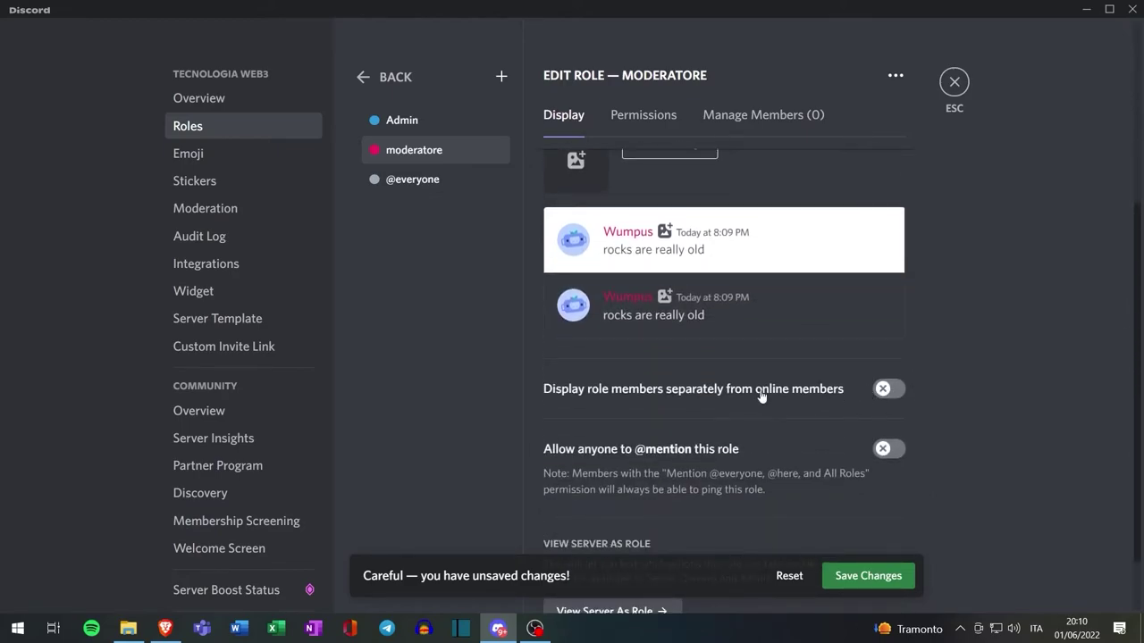
{"action": "left_click", "coordinate": [882, 390]}
Grant moderatore Create Invite, Change Nickname, Kick Members and Ban Members permissions
{"action": "left_click", "coordinate": [644, 115]}
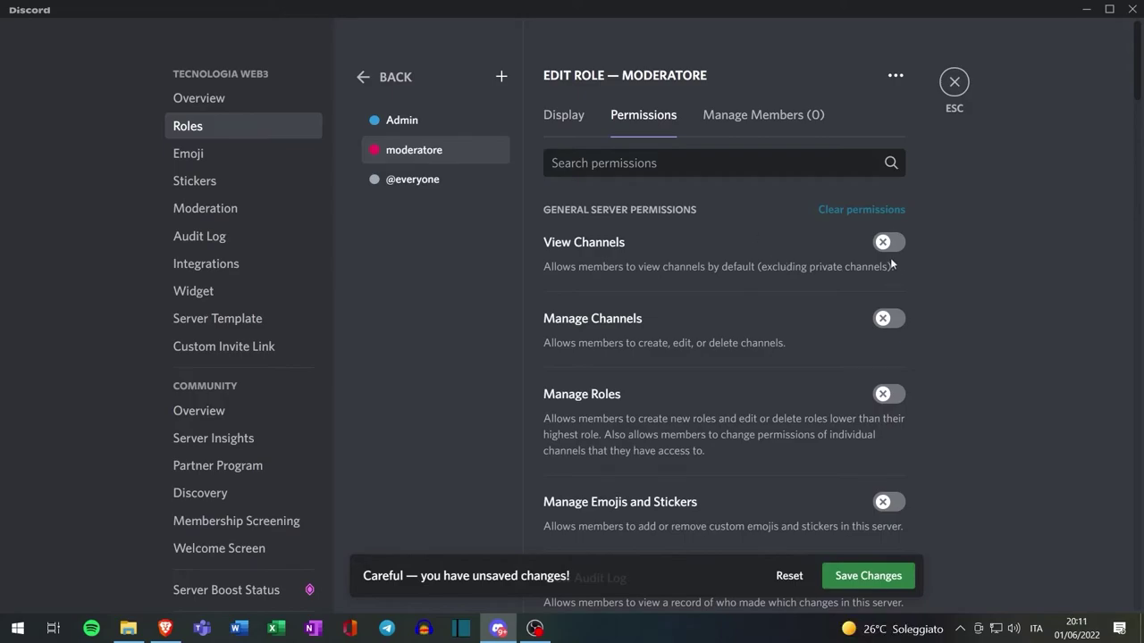
{"action": "scroll", "coordinate": [879, 260], "scroll_direction": "down", "scroll_amount": 1}
{"action": "scroll", "coordinate": [880, 265], "scroll_direction": "down", "scroll_amount": 5}
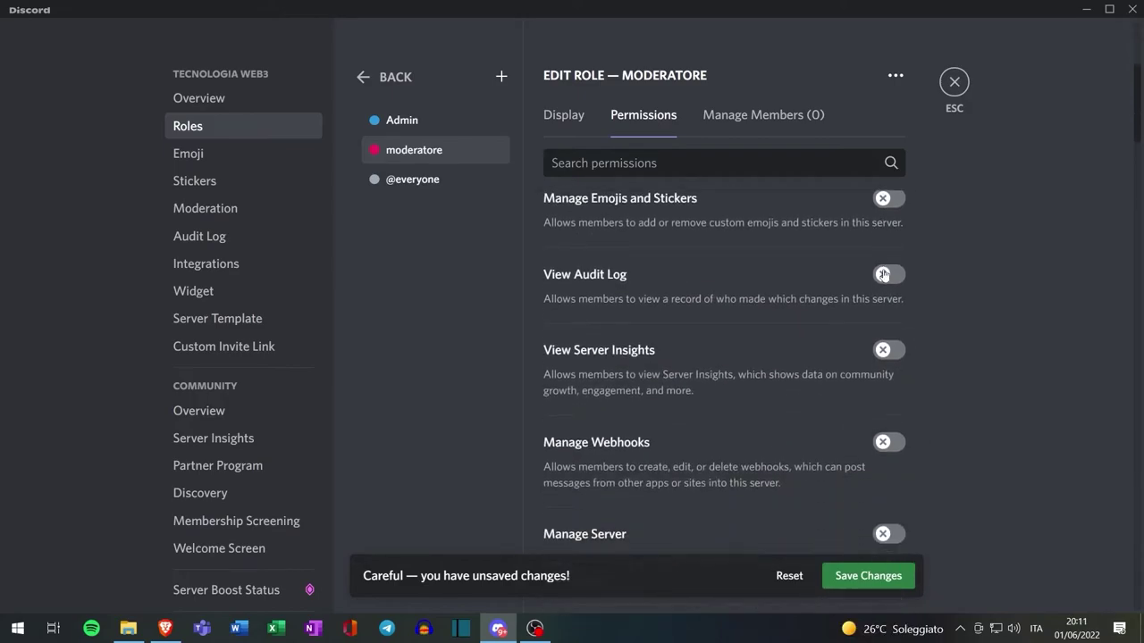
{"action": "left_click", "coordinate": [882, 376]}
{"action": "scroll", "coordinate": [950, 382], "scroll_direction": "down", "scroll_amount": 2}
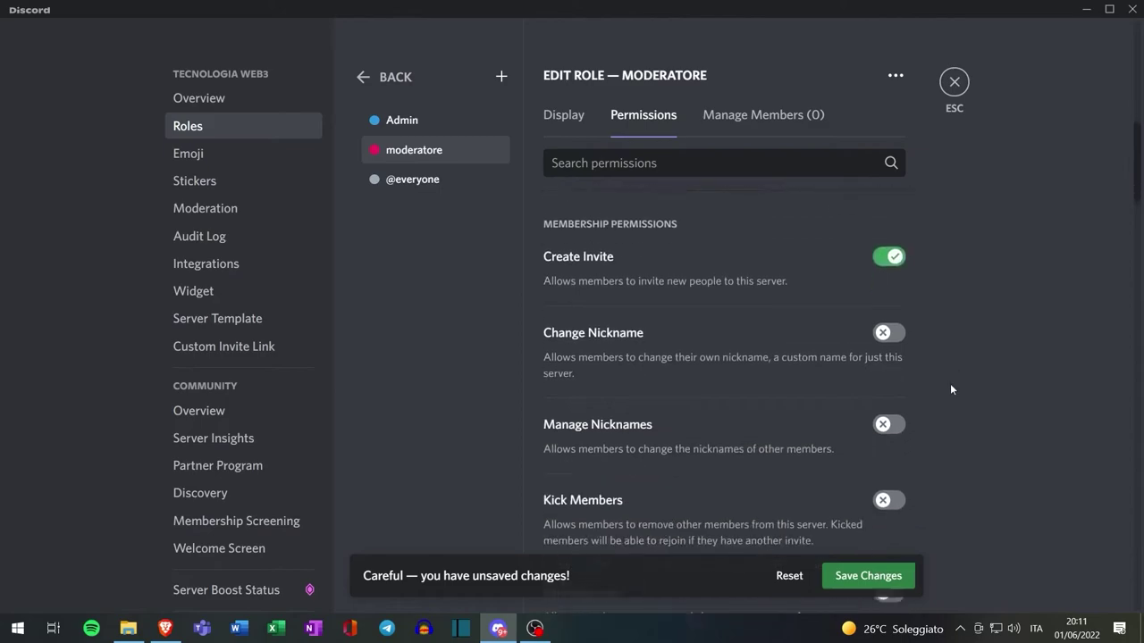
{"action": "left_click", "coordinate": [890, 300]}
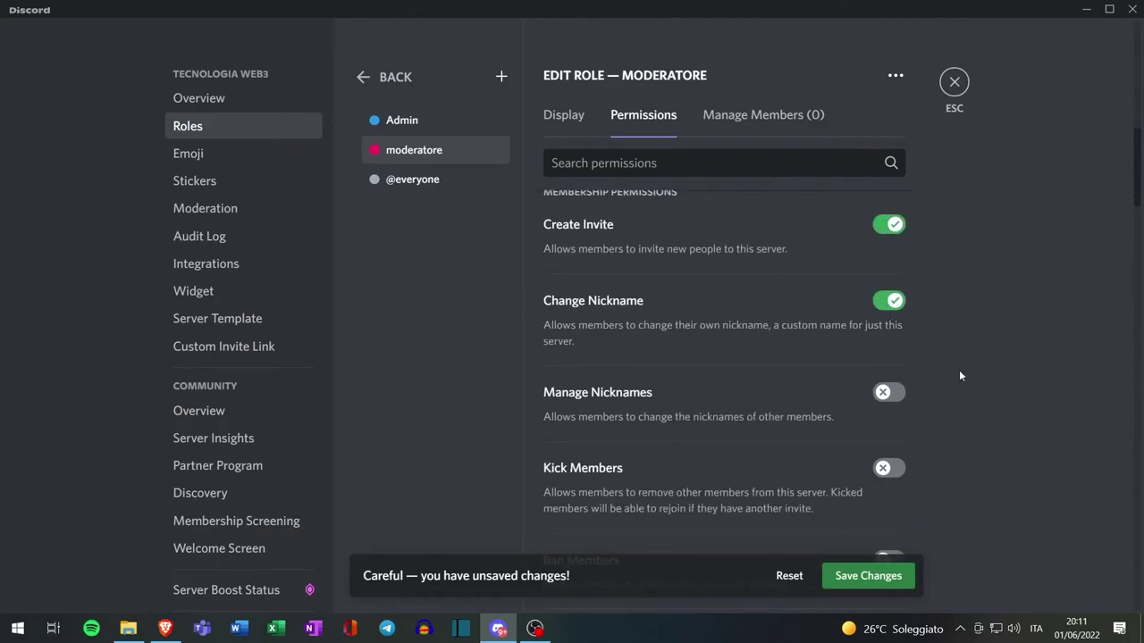
{"action": "scroll", "coordinate": [958, 370], "scroll_direction": "down", "scroll_amount": 2}
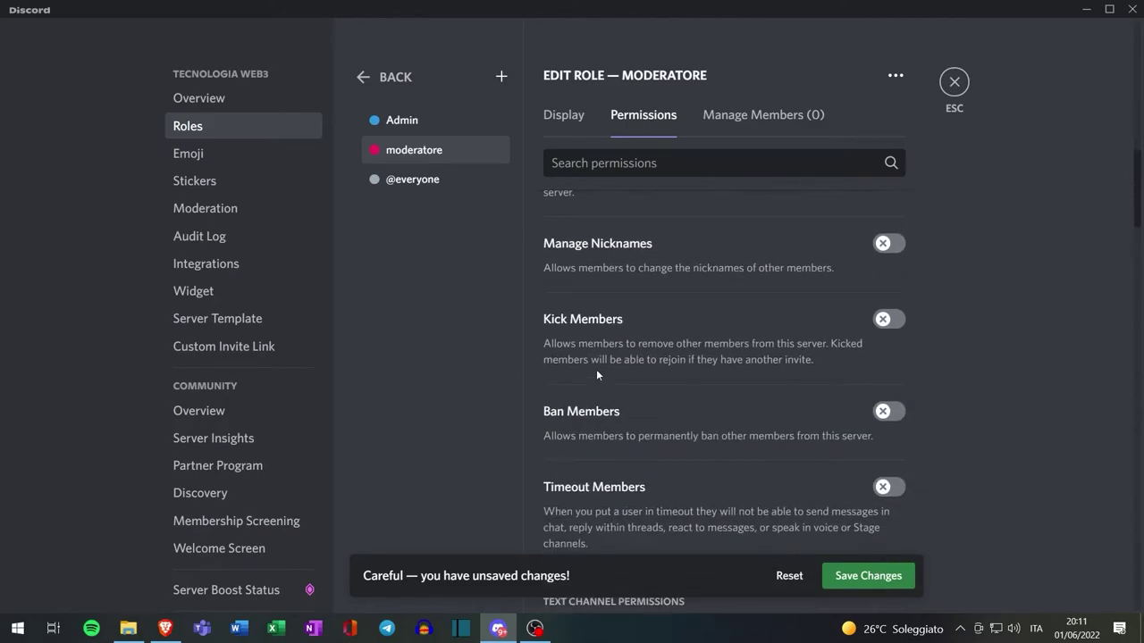
{"action": "left_click", "coordinate": [884, 321]}
{"action": "left_click", "coordinate": [886, 413]}
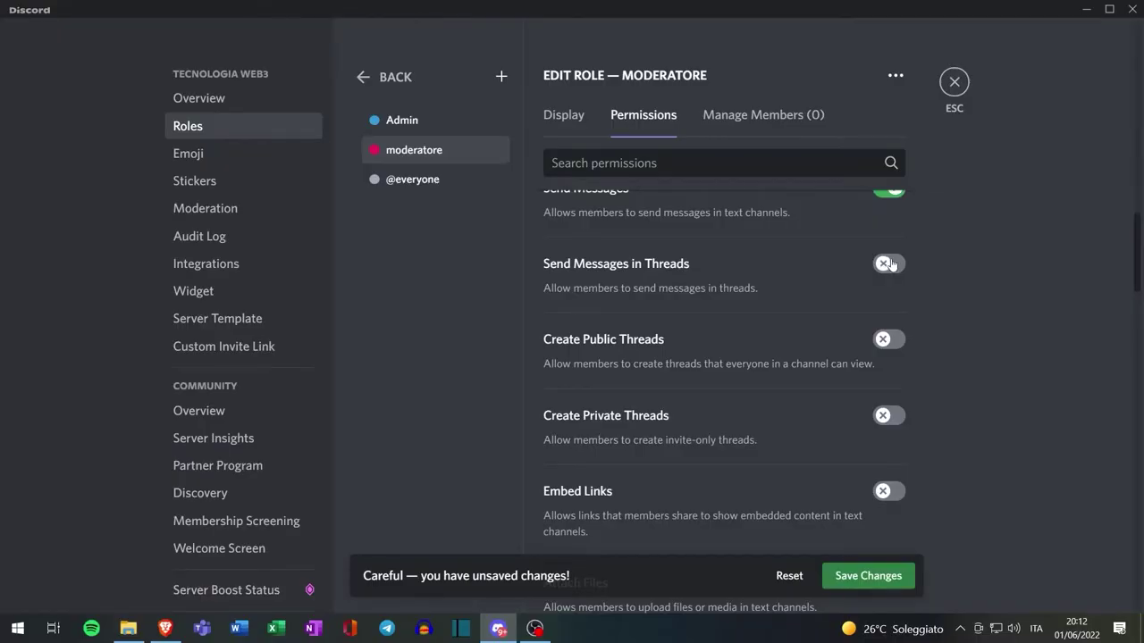
Allow moderatore public and private threads and Embed Links, then save
{"action": "left_click", "coordinate": [889, 343]}
{"action": "left_click", "coordinate": [889, 416]}
{"action": "left_click", "coordinate": [889, 490]}
{"action": "scroll", "coordinate": [1125, 349], "scroll_direction": "down", "scroll_amount": 5}
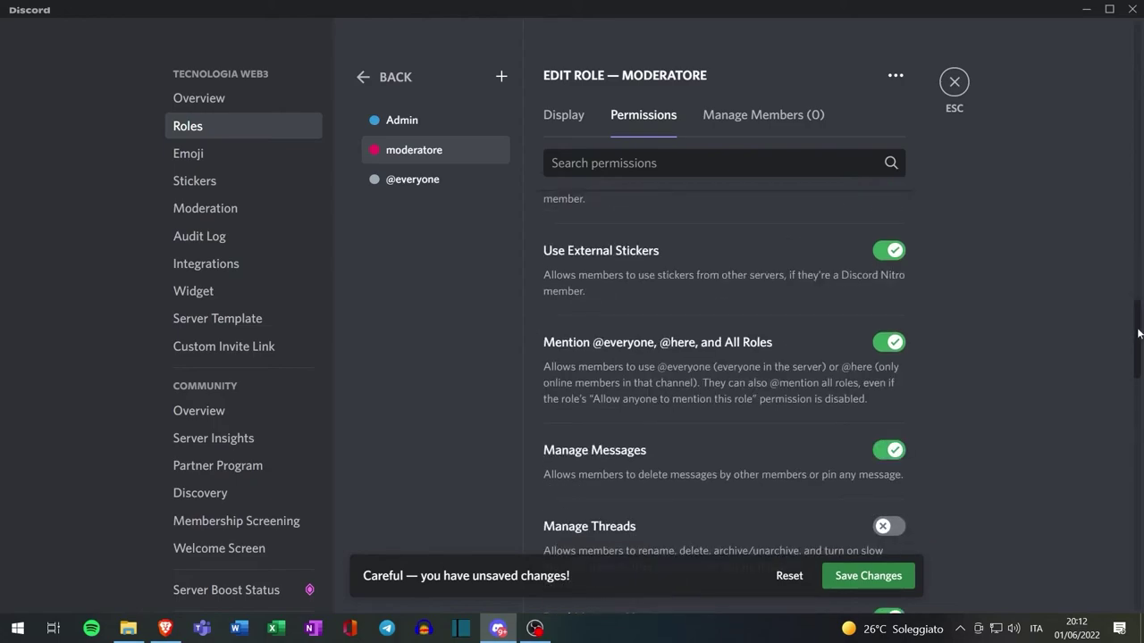
{"action": "left_click_drag", "start_coordinate": [1139, 328], "coordinate": [1141, 574]}
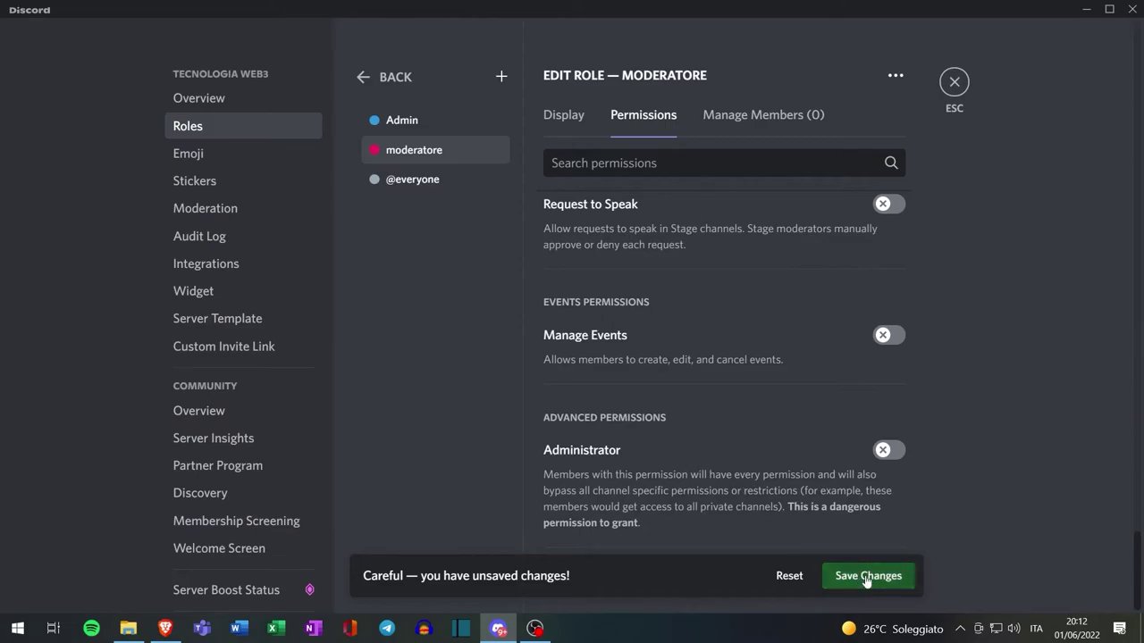
{"action": "left_click", "coordinate": [866, 577]}
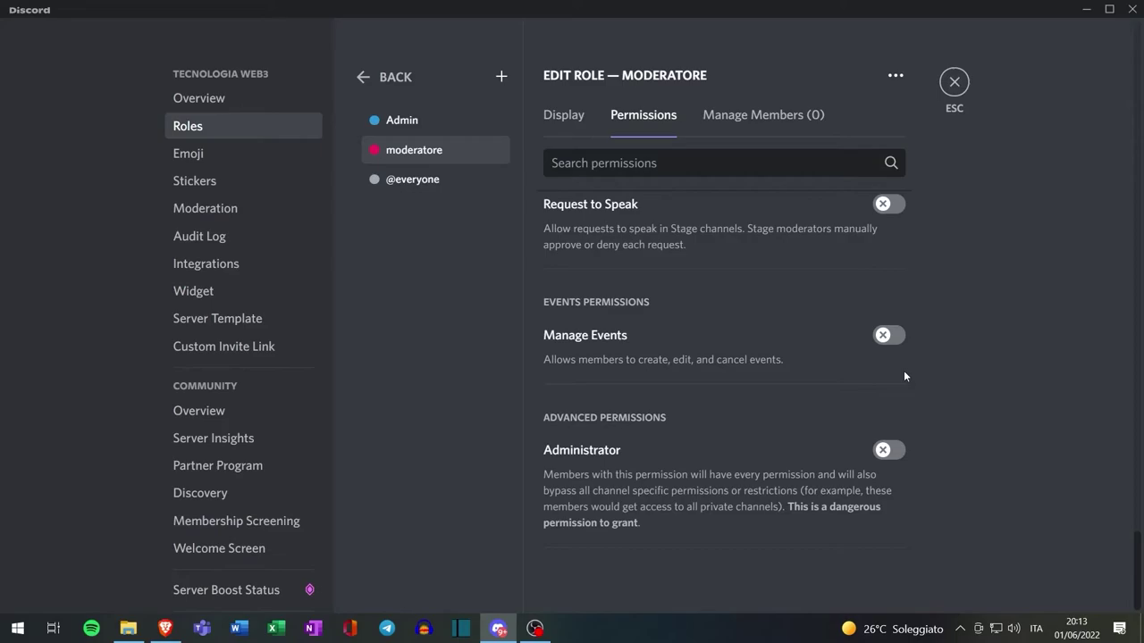
Close Server Settings and begin adding the MEE6 bot to Discord
{"action": "left_click", "coordinate": [953, 82]}
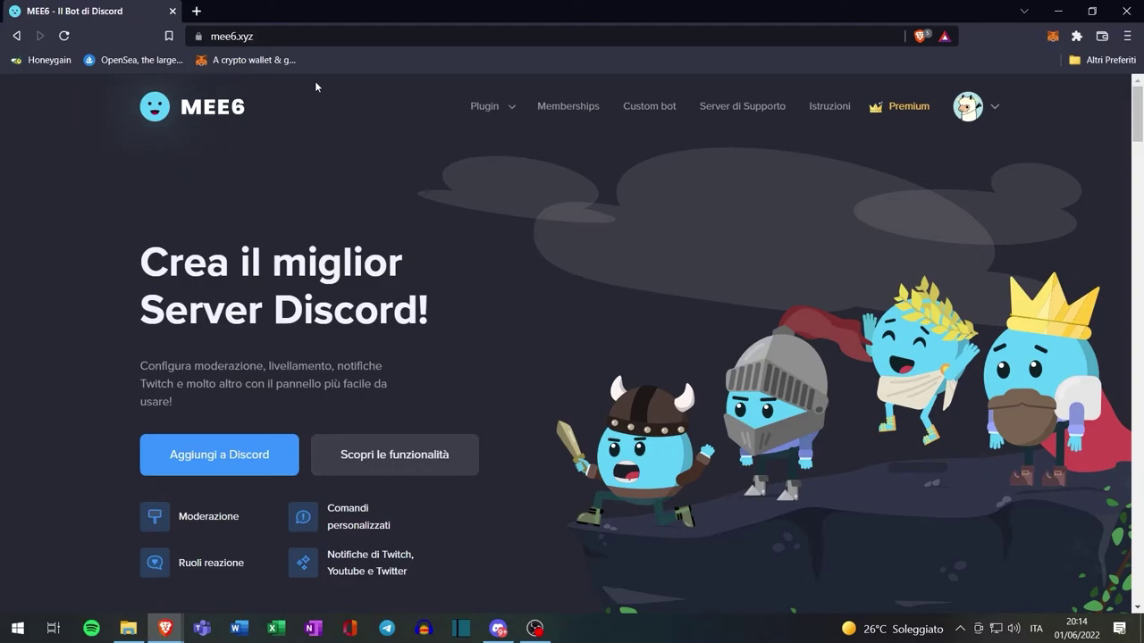
{"action": "left_click", "coordinate": [231, 457]}
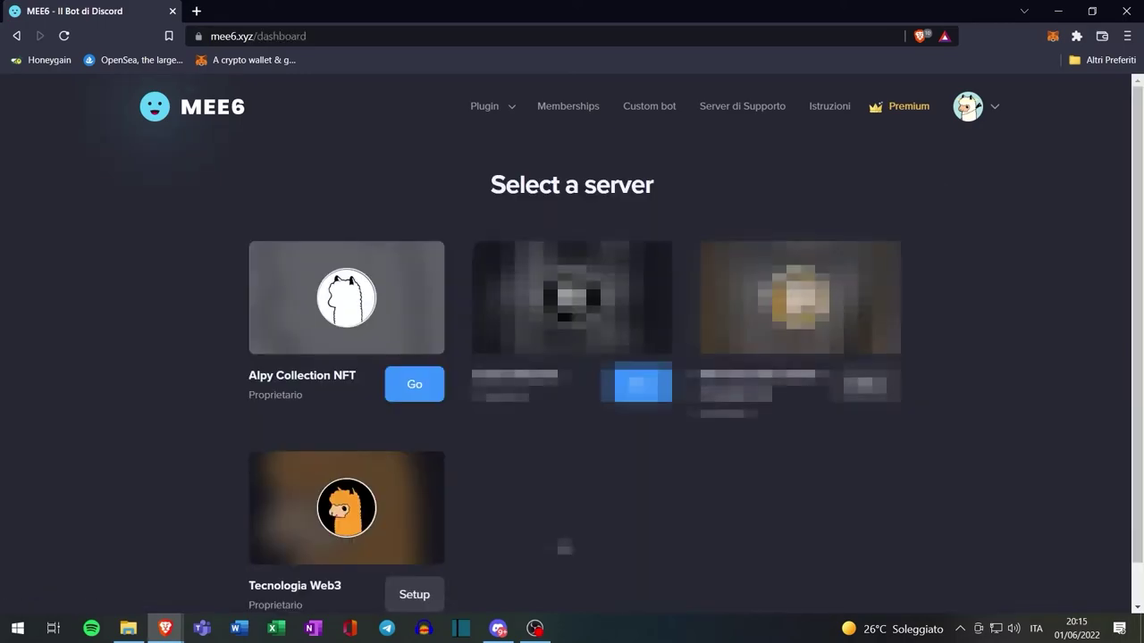
Choose Tecnologia Web3 for MEE6 and authorize its requested permissions
{"action": "left_click", "coordinate": [412, 595]}
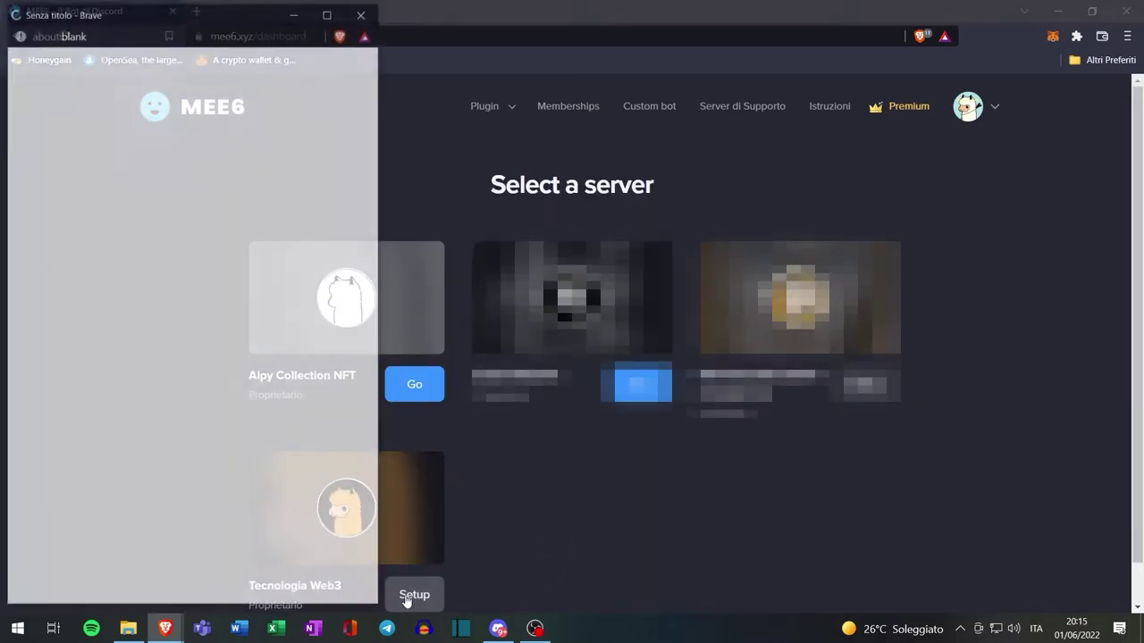
{"action": "left_click", "coordinate": [296, 565]}
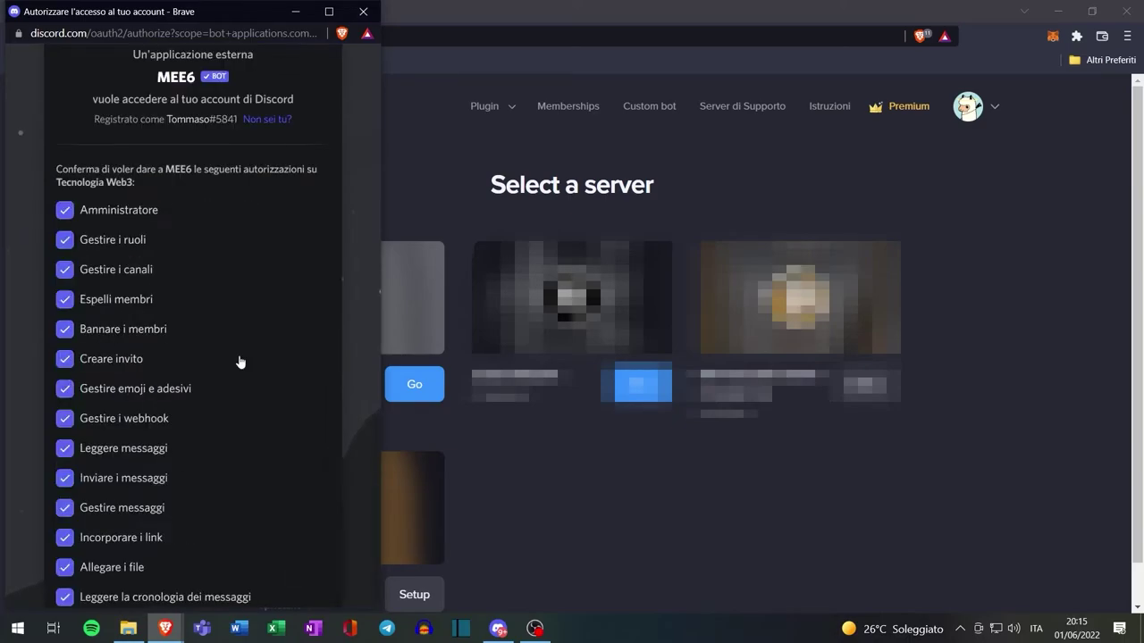
{"action": "scroll", "coordinate": [240, 362], "scroll_direction": "down", "scroll_amount": 4}
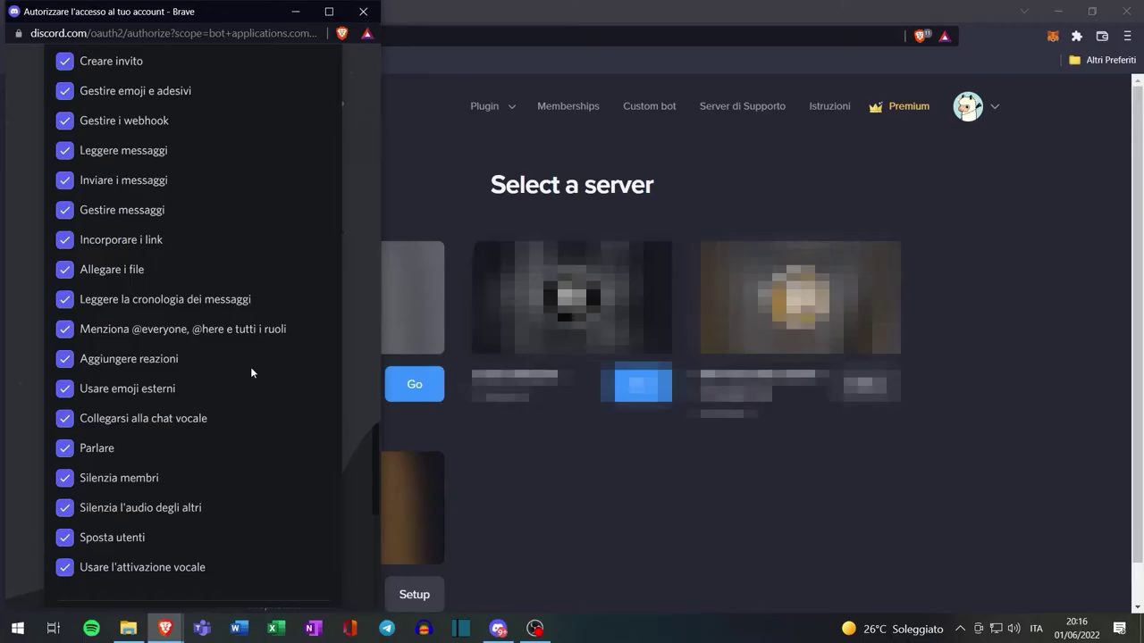
{"action": "scroll", "coordinate": [250, 372], "scroll_direction": "down", "scroll_amount": 3}
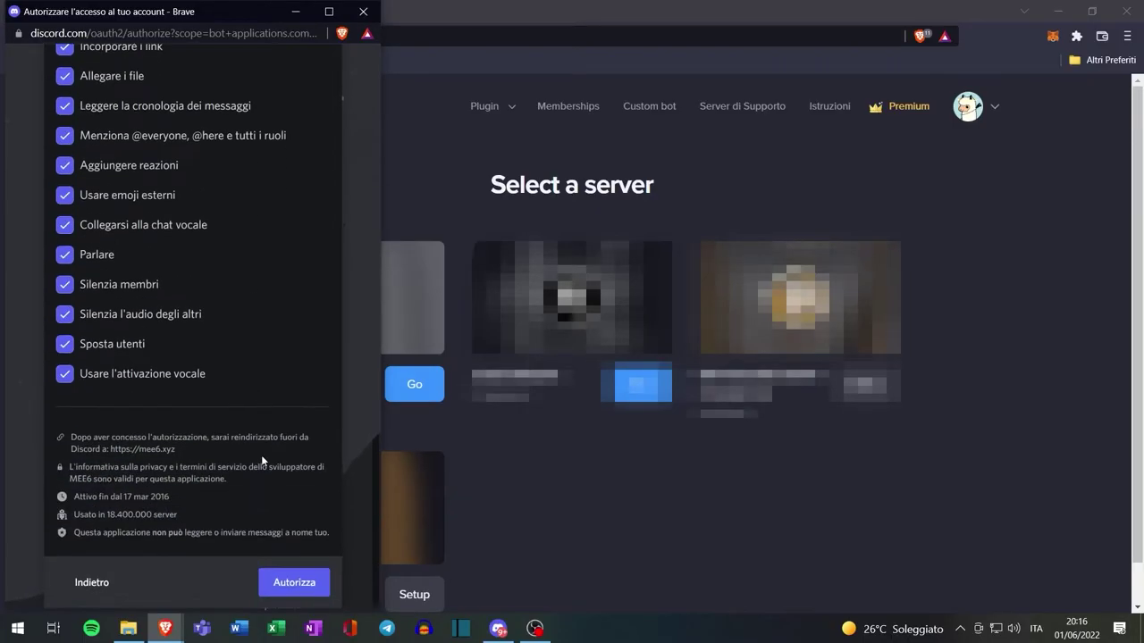
{"action": "left_click", "coordinate": [288, 582]}
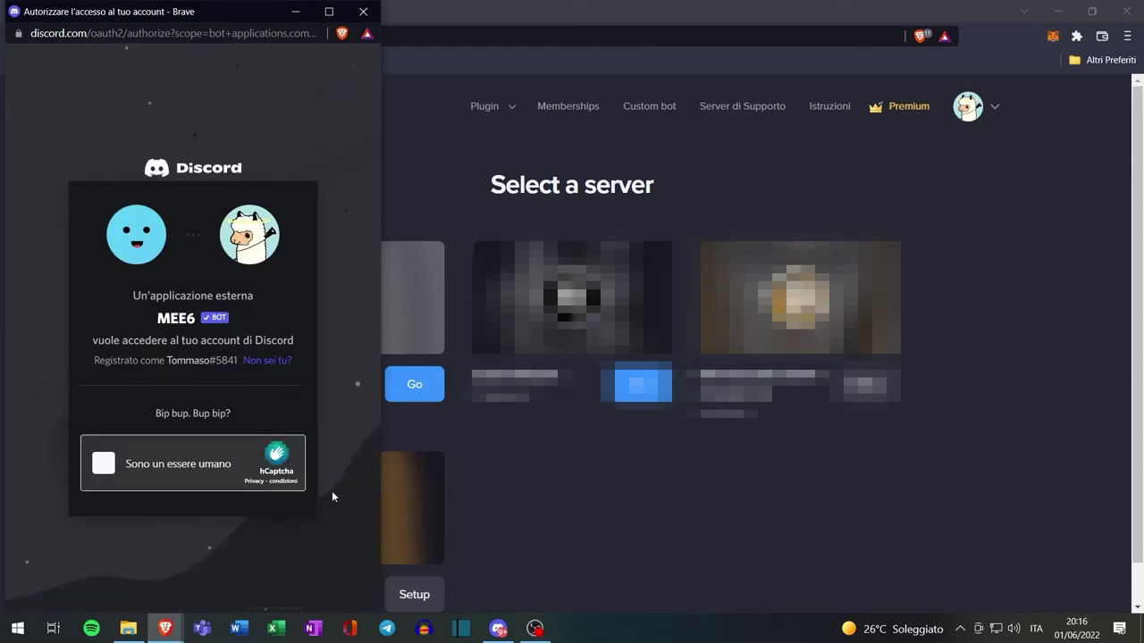
Pass the hCaptcha check by selecting the motorbike picture
{"action": "left_click", "coordinate": [103, 465]}
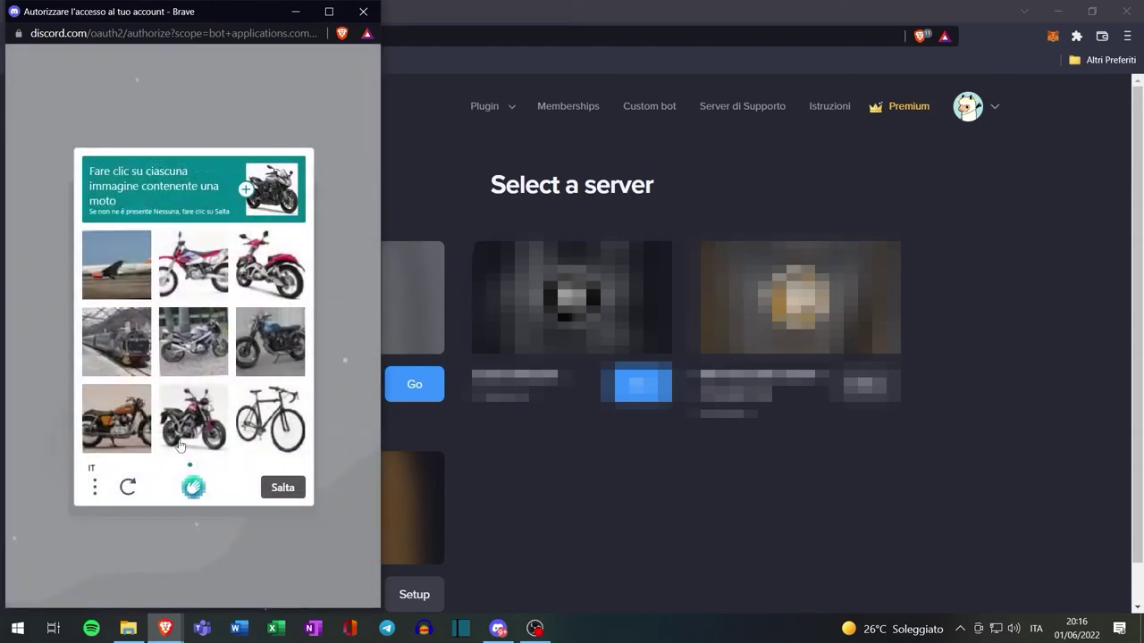
{"action": "left_click", "coordinate": [198, 286]}
{"action": "left_click", "coordinate": [280, 487]}
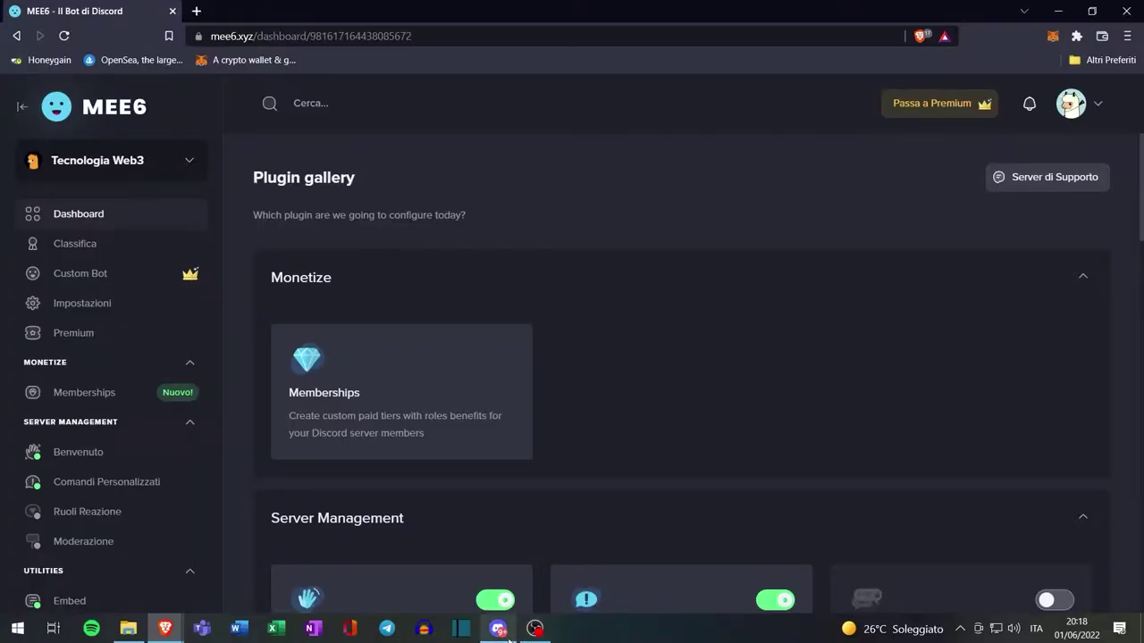
Create a new green role named 'verificato' in Server Settings > Roles
{"action": "left_click", "coordinate": [507, 636]}
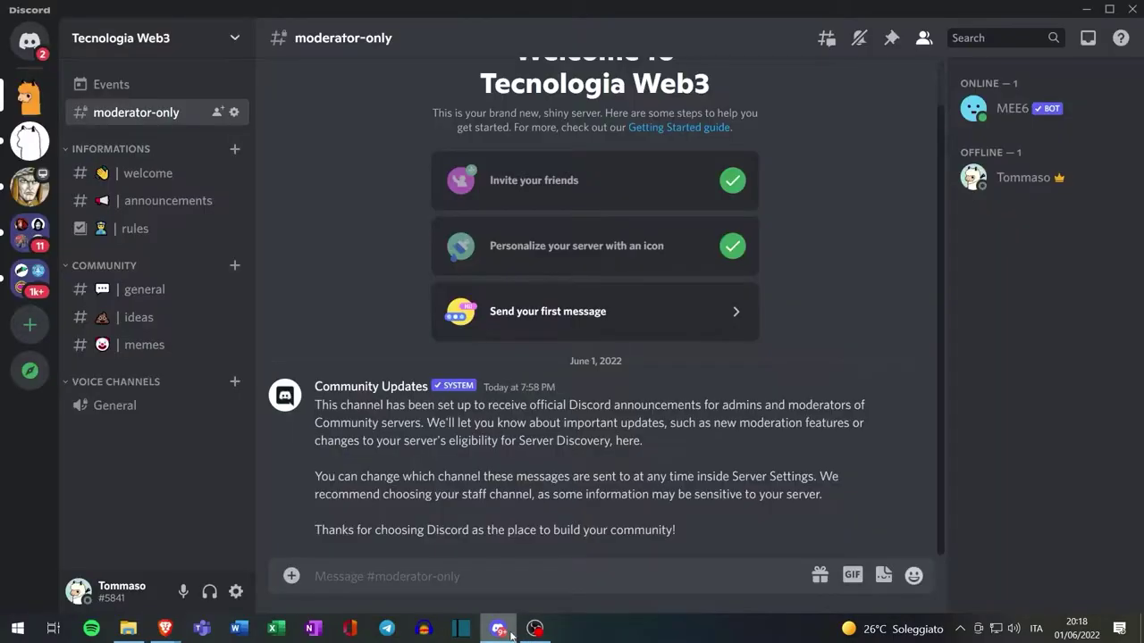
{"action": "left_click", "coordinate": [128, 52]}
{"action": "left_click", "coordinate": [145, 147]}
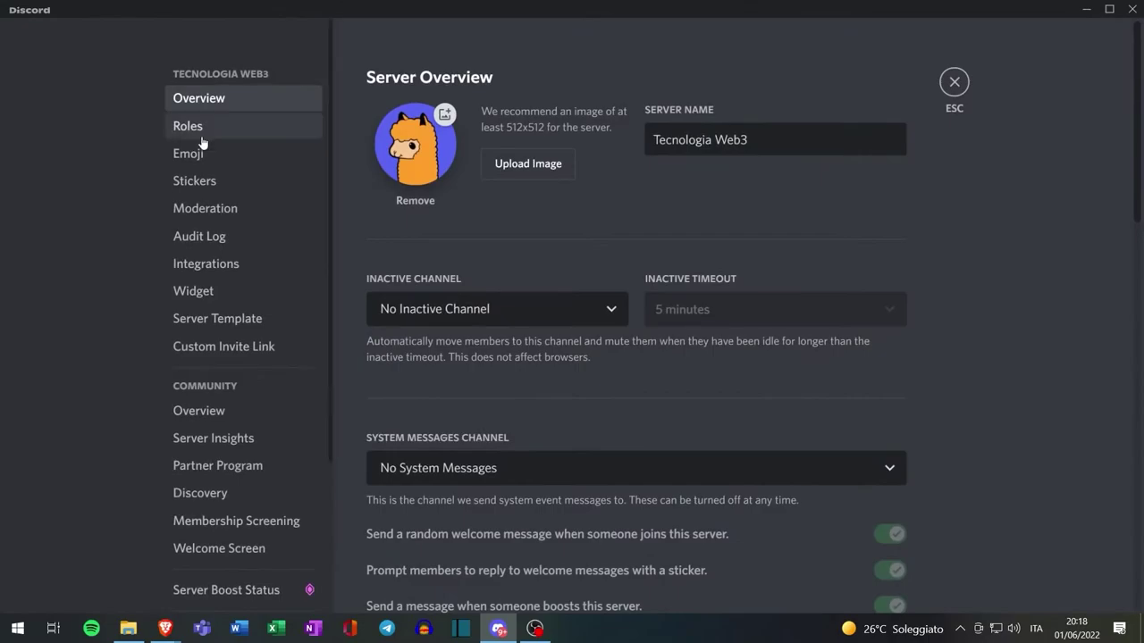
{"action": "left_click", "coordinate": [188, 126]}
{"action": "left_click", "coordinate": [865, 230]}
{"action": "left_click_drag", "start_coordinate": [600, 198], "coordinate": [528, 198]}
{"action": "type", "text": "verificato"}
{"action": "left_click", "coordinate": [700, 304]}
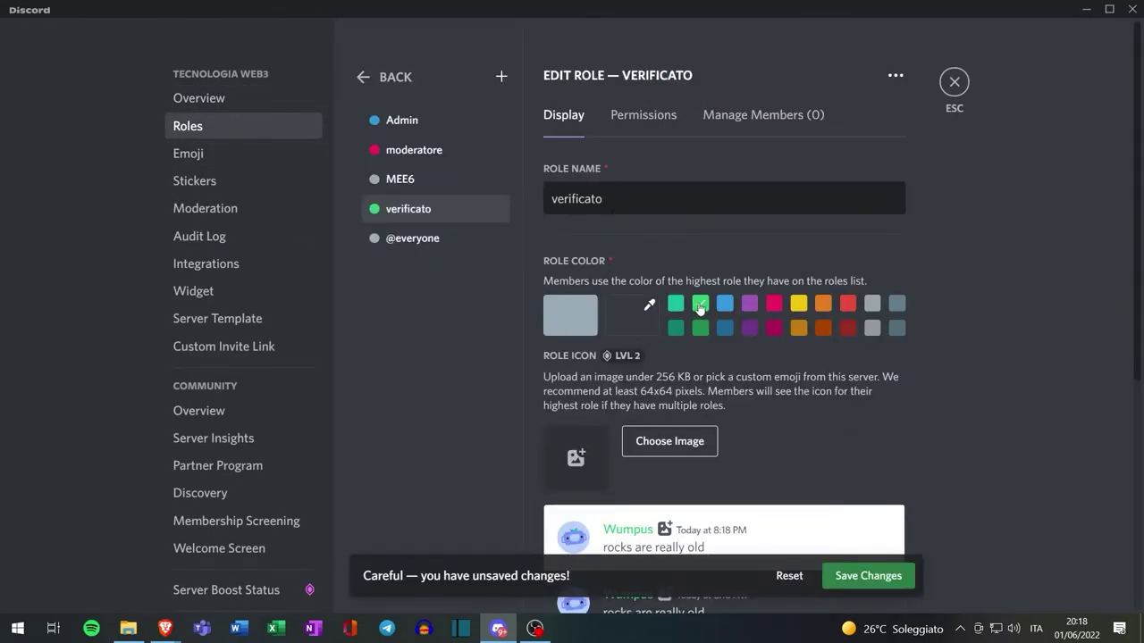
Allow verificato to view channels, create invites, change nickname and send messages
{"action": "left_click", "coordinate": [642, 115]}
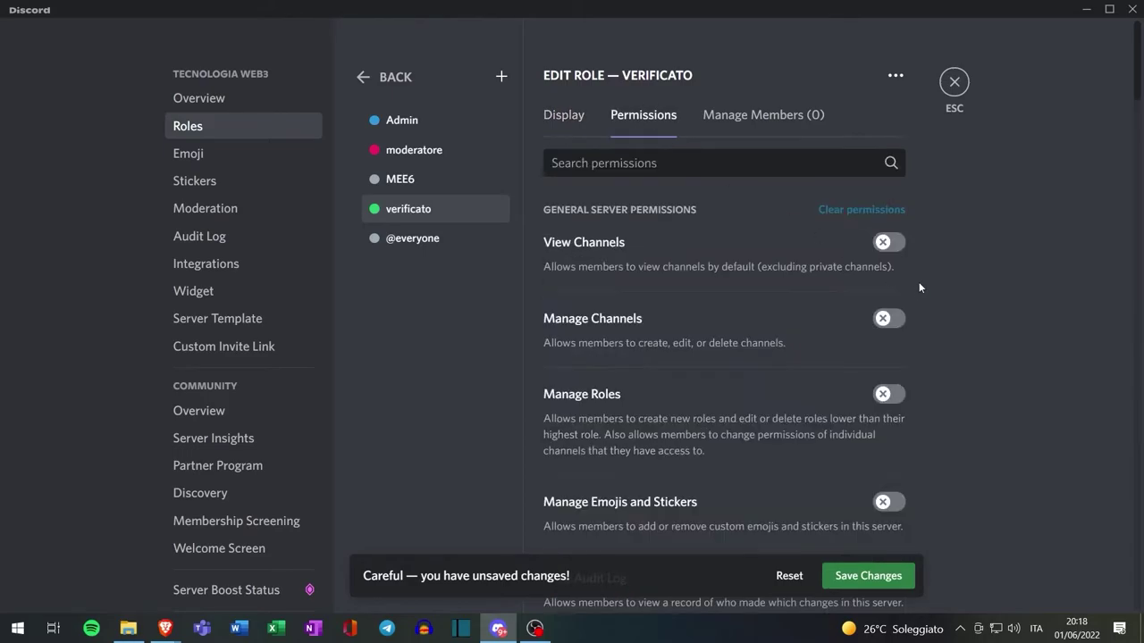
{"action": "left_click", "coordinate": [888, 243]}
{"action": "scroll", "coordinate": [888, 268], "scroll_direction": "down", "scroll_amount": 6}
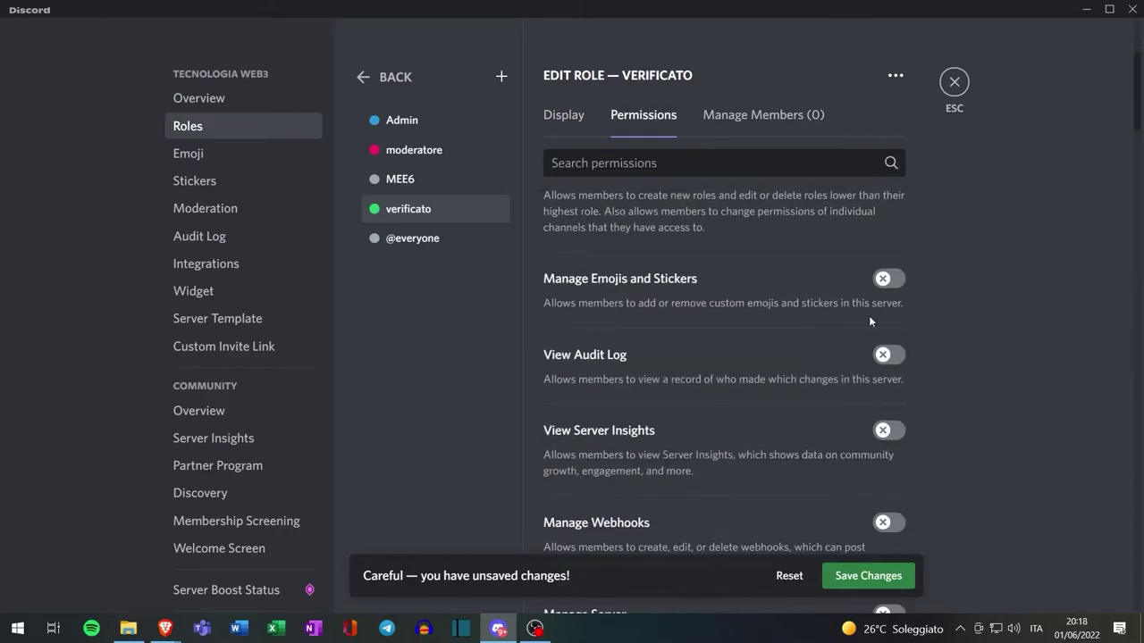
{"action": "left_click", "coordinate": [887, 300]}
{"action": "left_click", "coordinate": [889, 375]}
{"action": "scroll", "coordinate": [822, 356], "scroll_direction": "down", "scroll_amount": 3}
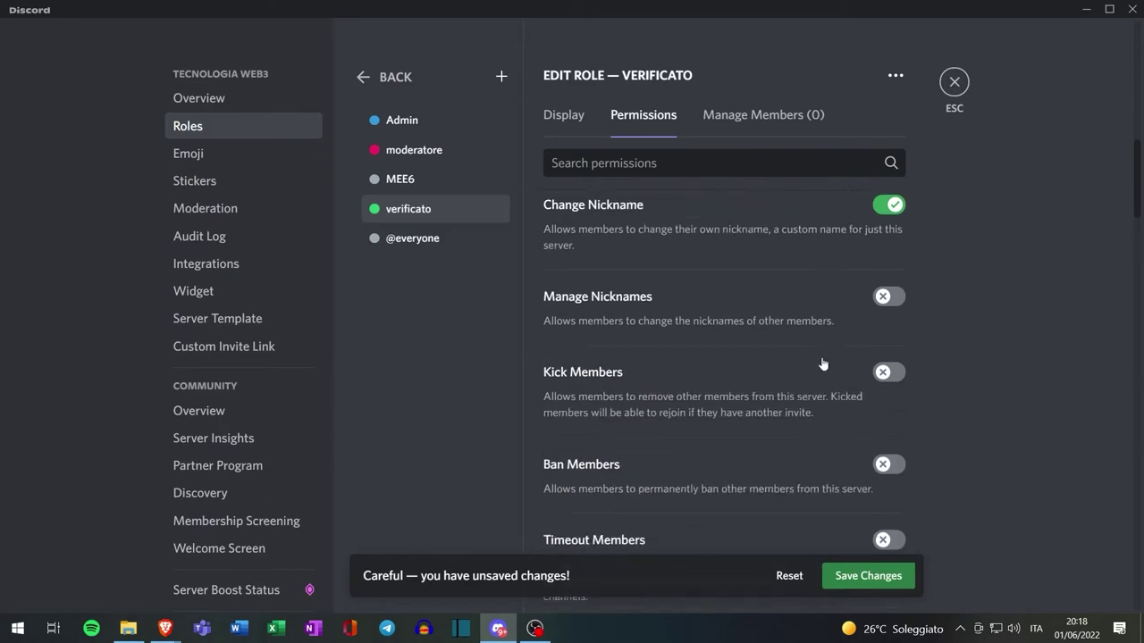
{"action": "scroll", "coordinate": [822, 356], "scroll_direction": "down", "scroll_amount": 3}
{"action": "left_click", "coordinate": [815, 304]}
Add reactions, mention everyone and read-history permissions to verificato, then save
{"action": "scroll", "coordinate": [805, 304], "scroll_direction": "down", "scroll_amount": 6}
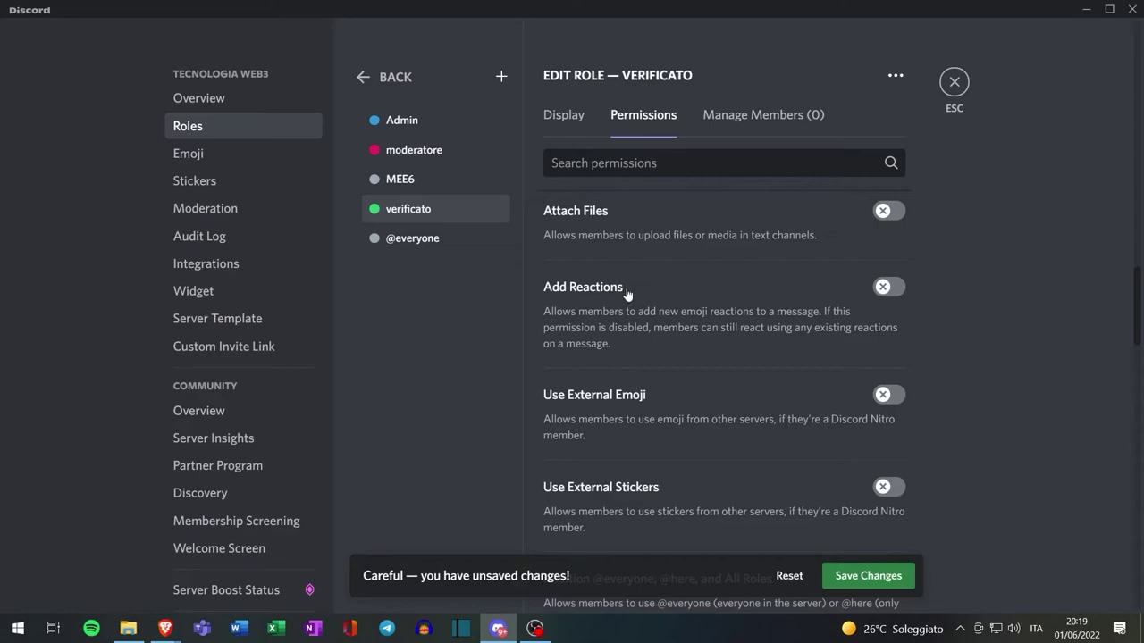
{"action": "left_click", "coordinate": [883, 288]}
{"action": "scroll", "coordinate": [790, 309], "scroll_direction": "down", "scroll_amount": 4}
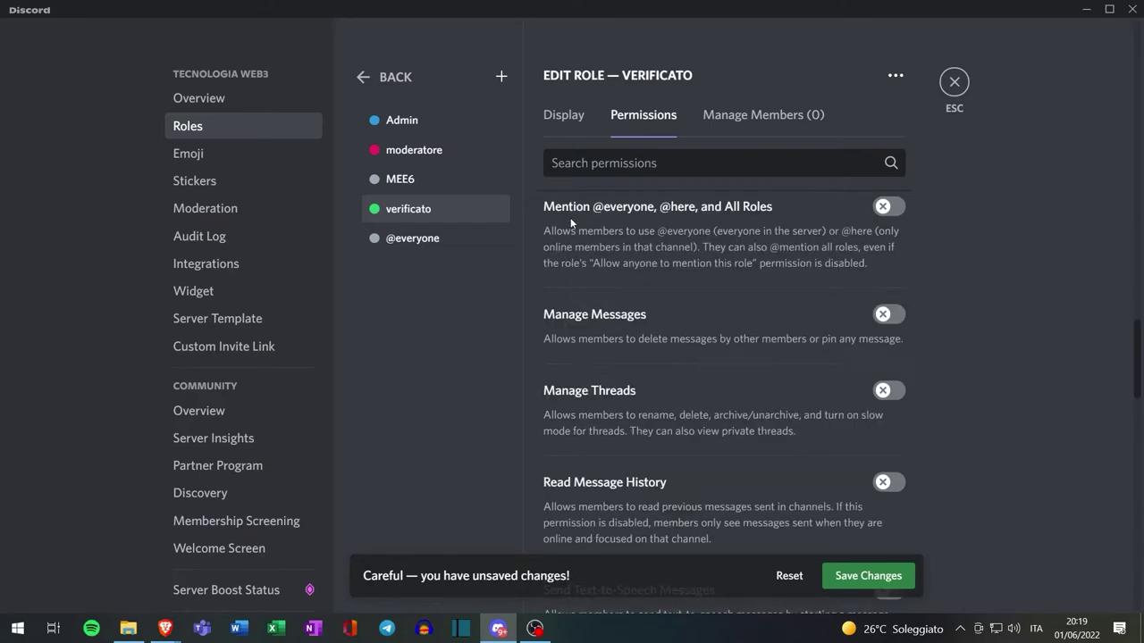
{"action": "left_click", "coordinate": [880, 213]}
{"action": "left_click", "coordinate": [887, 485]}
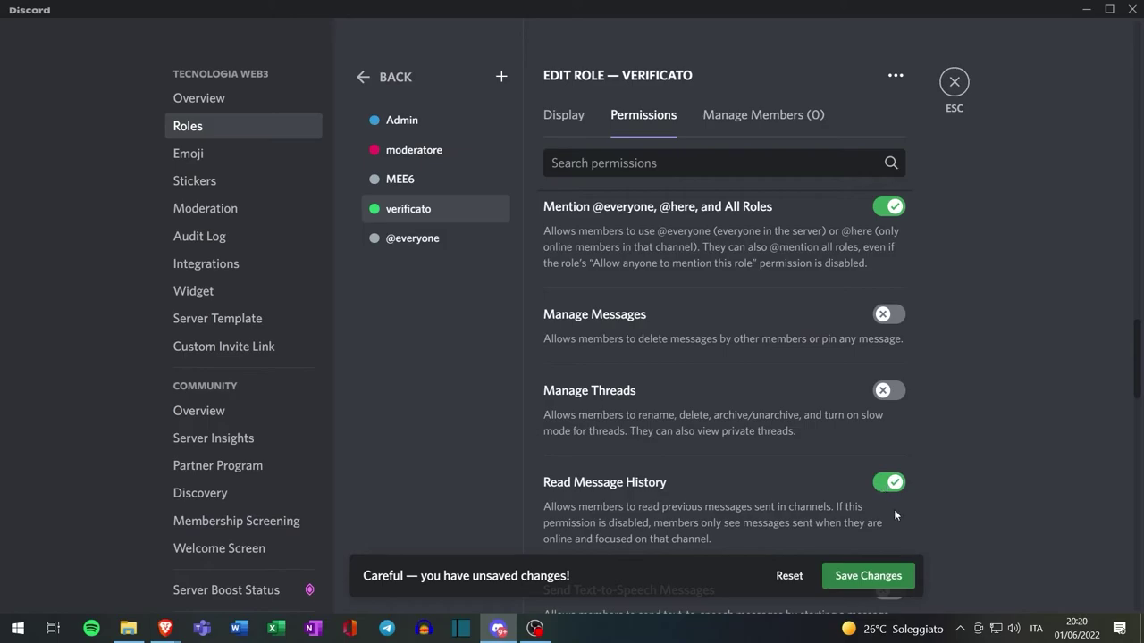
{"action": "left_click", "coordinate": [876, 579]}
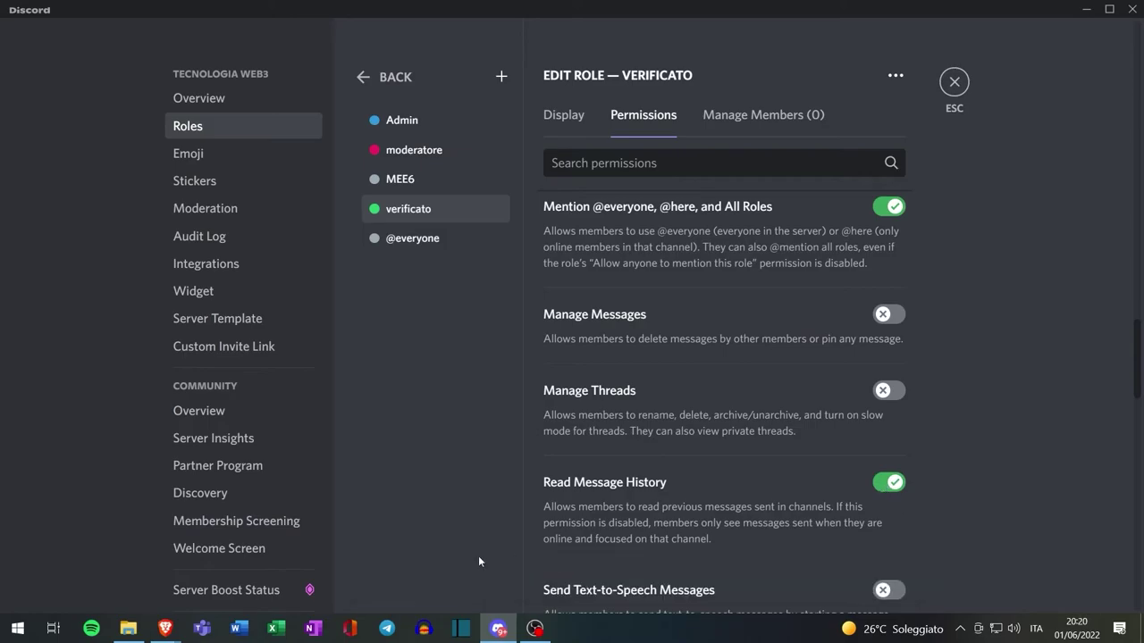
Enable the Ruoli Reazione plugin in the MEE6 dashboard
{"action": "left_click", "coordinate": [218, 573]}
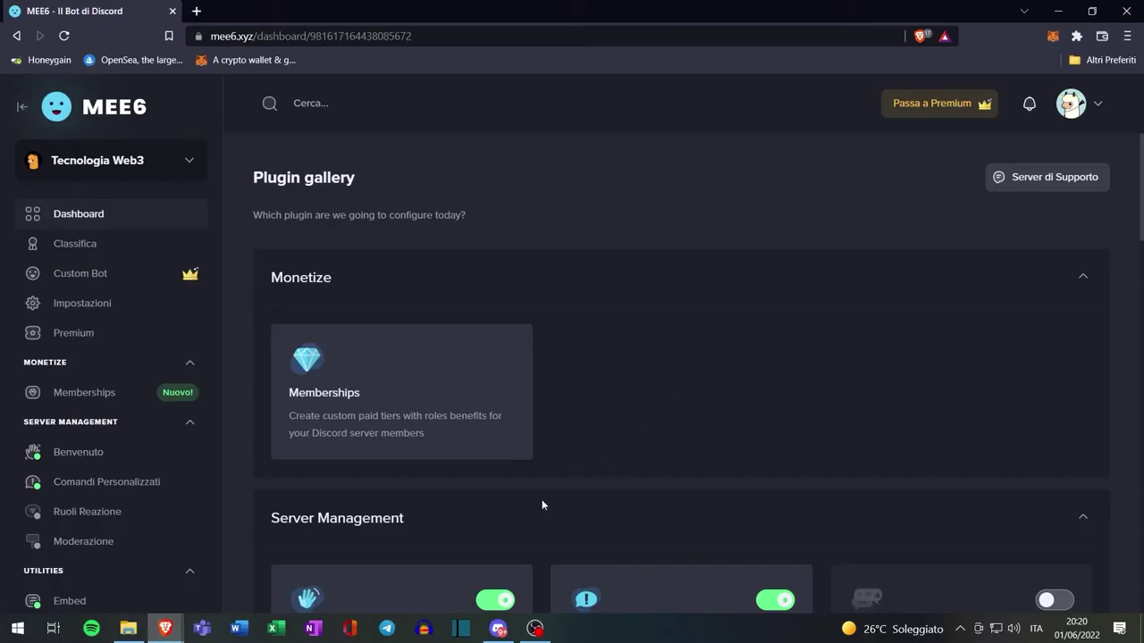
{"action": "left_click", "coordinate": [96, 515]}
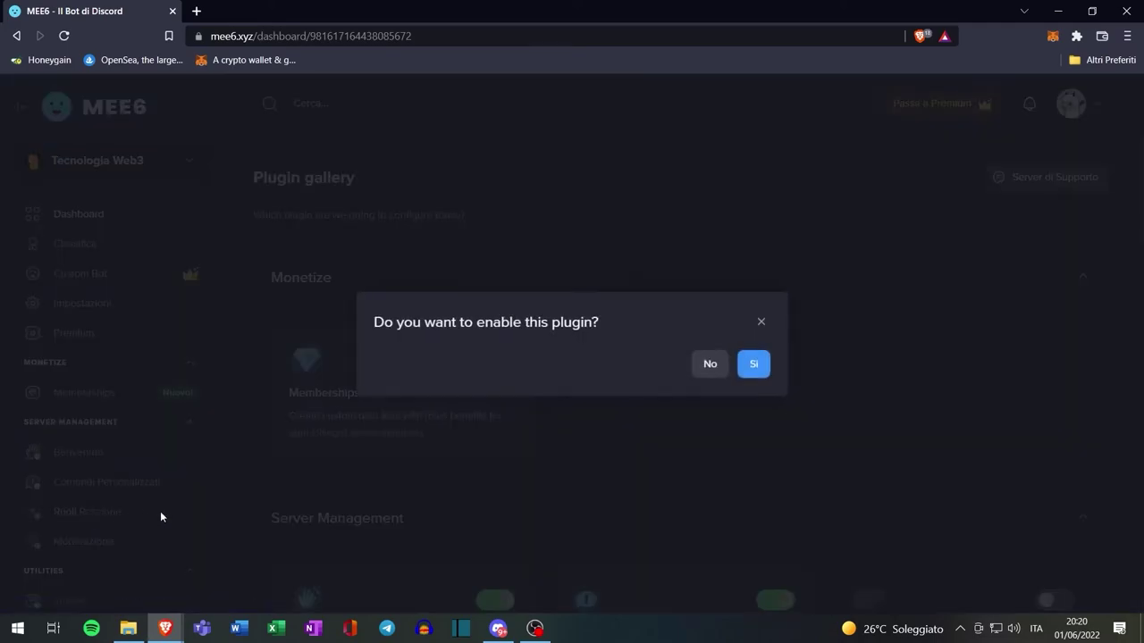
{"action": "left_click", "coordinate": [753, 366]}
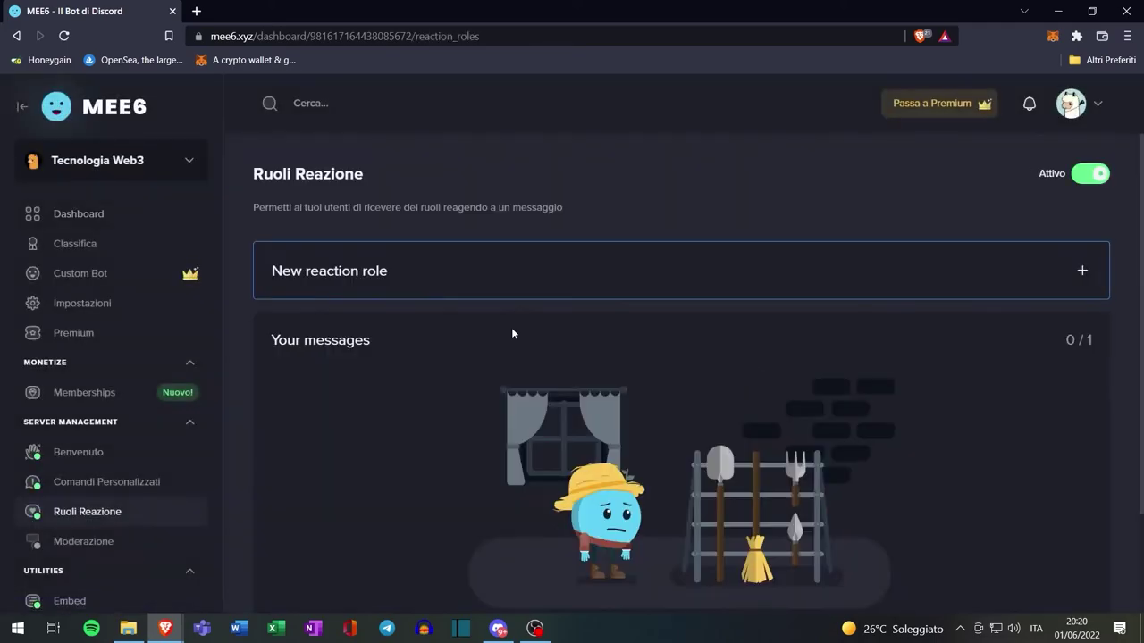
Start a new reaction role, open its Canale list, then return to Discord
{"action": "left_click", "coordinate": [449, 279]}
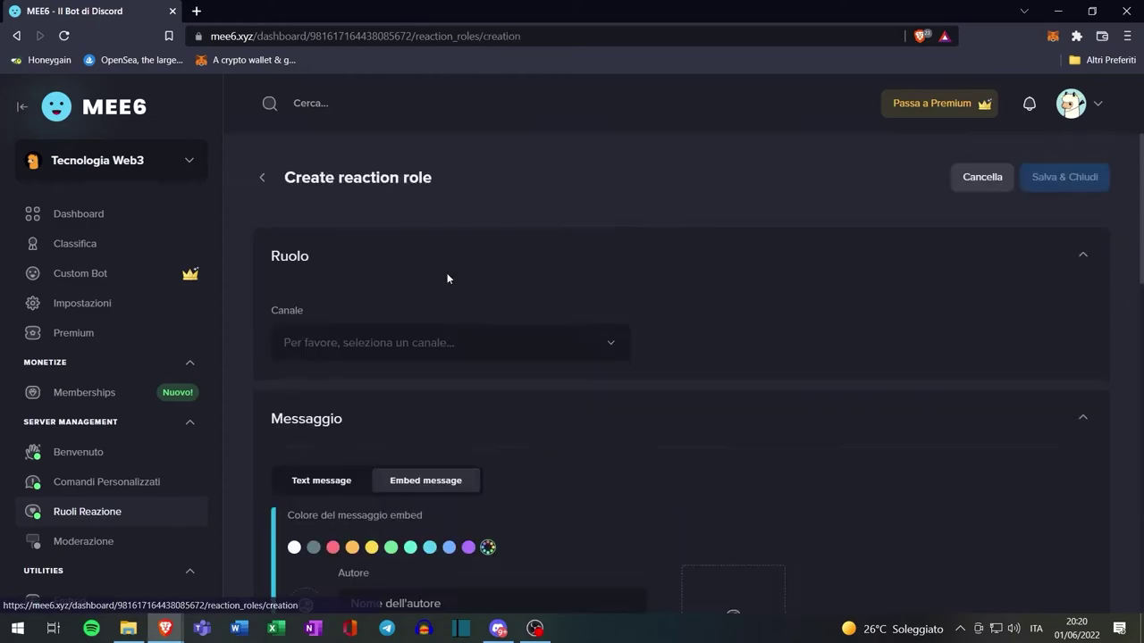
{"action": "scroll", "coordinate": [483, 281], "scroll_direction": "down", "scroll_amount": 1}
{"action": "left_click", "coordinate": [521, 273]}
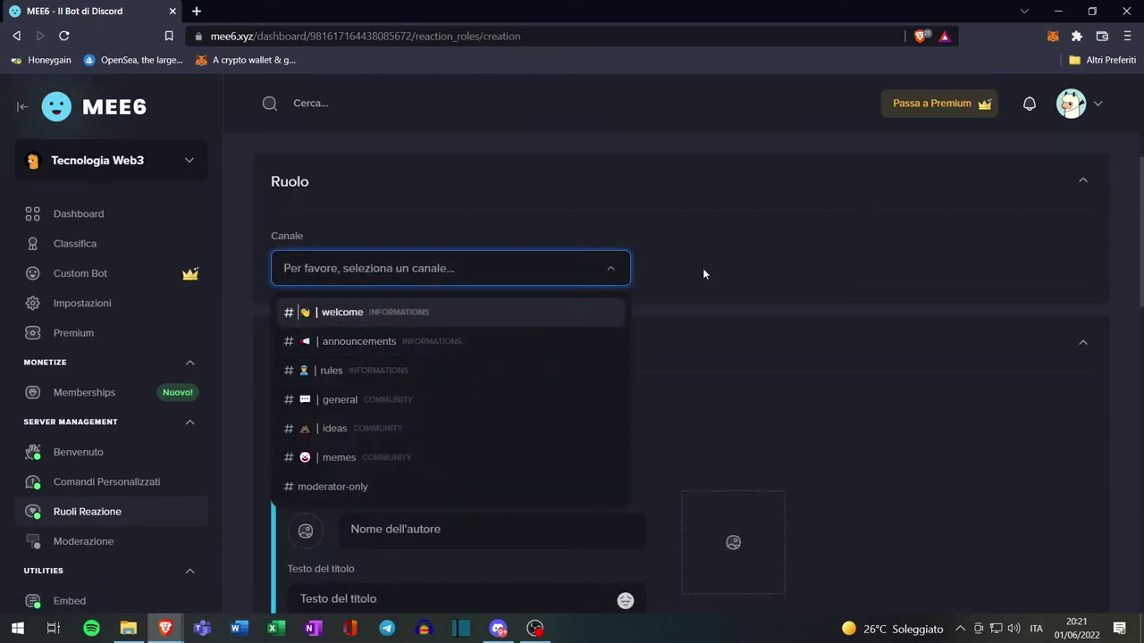
{"action": "mouse_move", "coordinate": [487, 624]}
{"action": "left_click", "coordinate": [475, 583]}
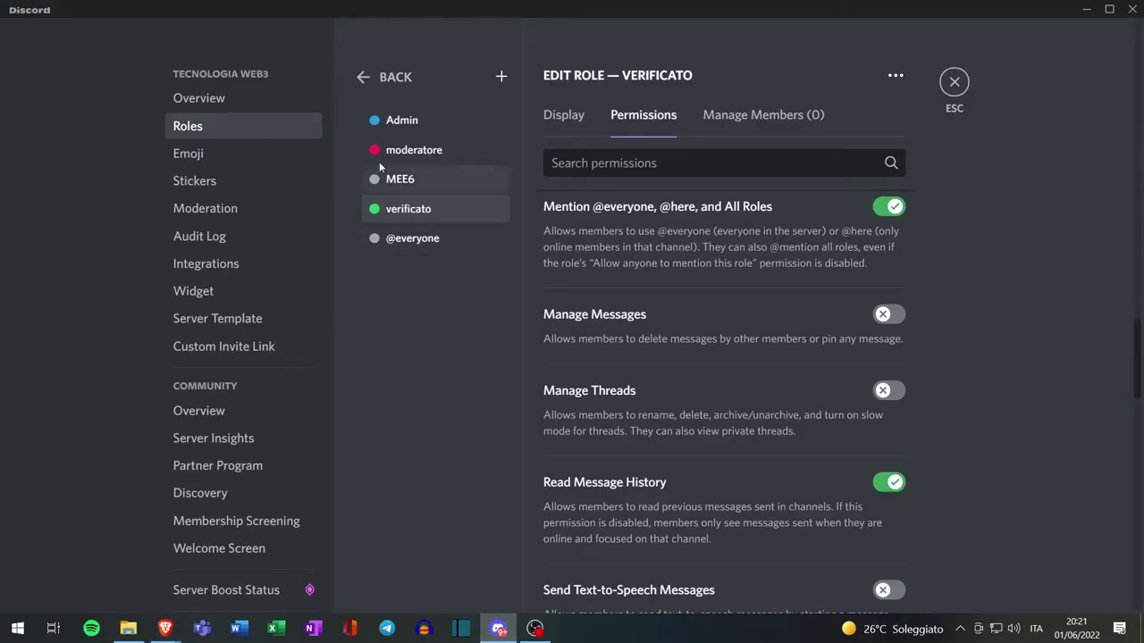
Close settings and add a 'verifica' text channel under INFORMATIONS
{"action": "left_click", "coordinate": [953, 82]}
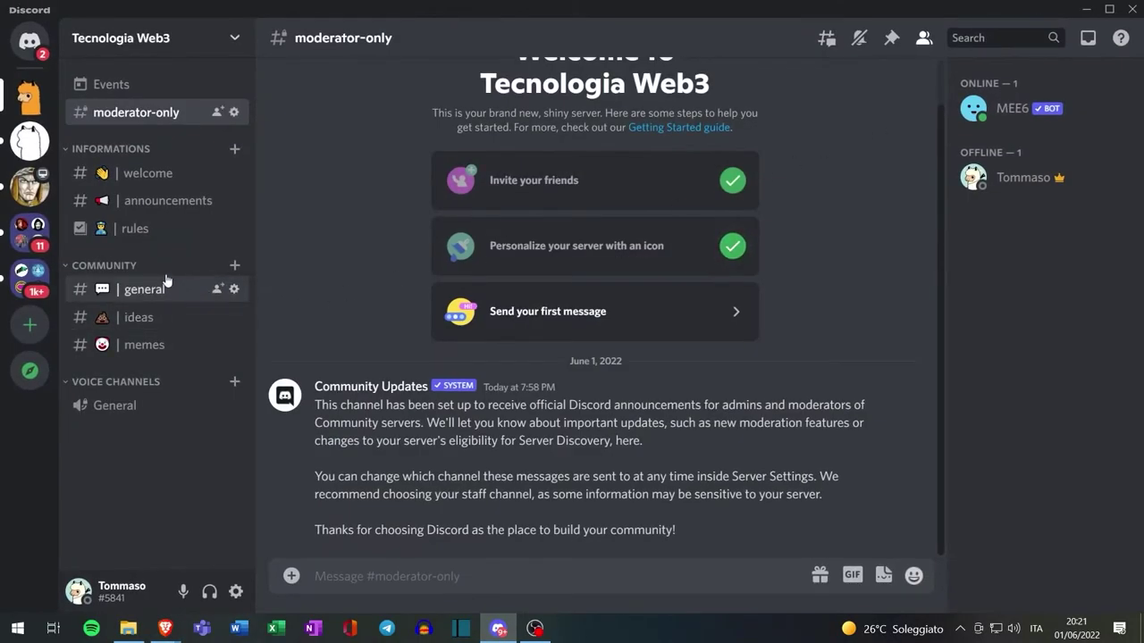
{"action": "left_click", "coordinate": [234, 152]}
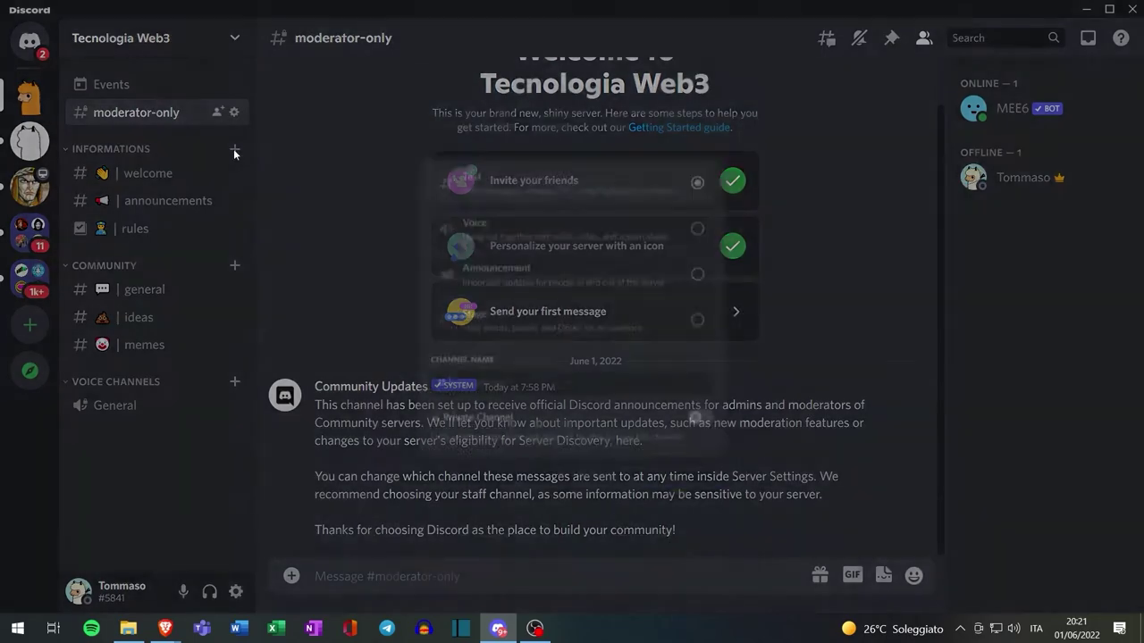
{"action": "type", "text": "verif"}
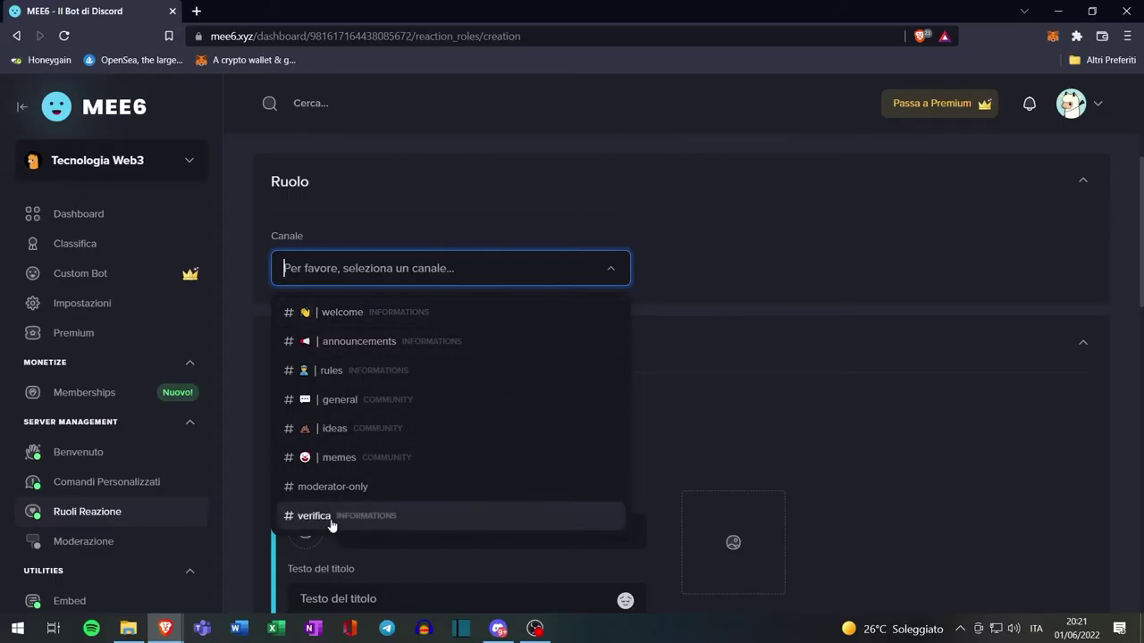
Target #verifica with a plain text message and paste in the new access message
{"action": "left_click", "coordinate": [349, 516]}
{"action": "scroll", "coordinate": [402, 358], "scroll_direction": "down", "scroll_amount": 1}
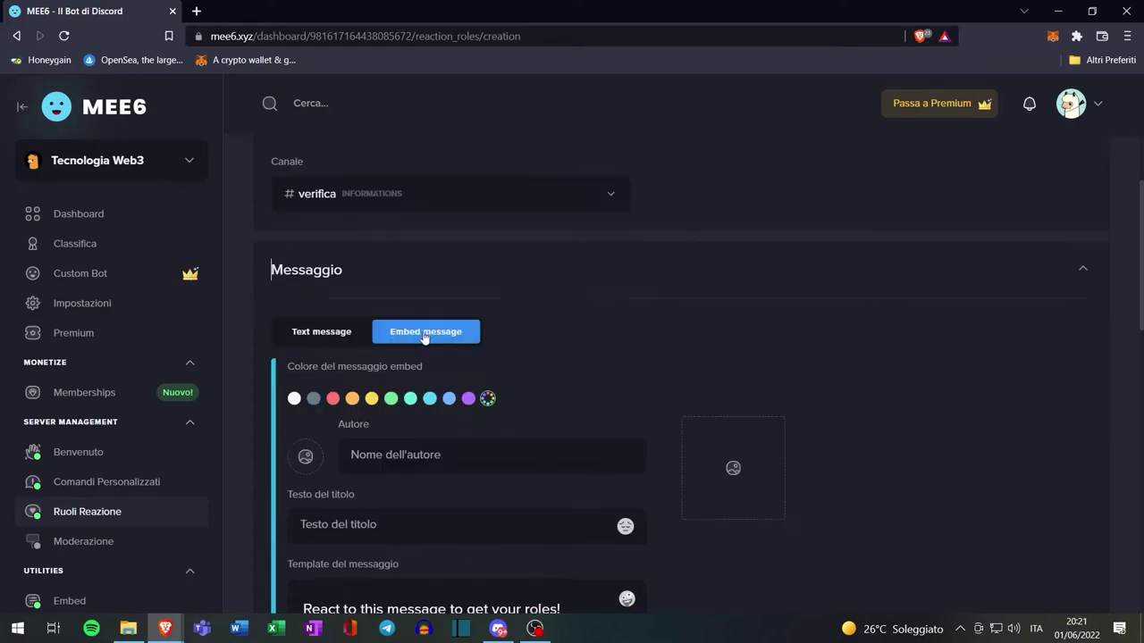
{"action": "left_click", "coordinate": [329, 338]}
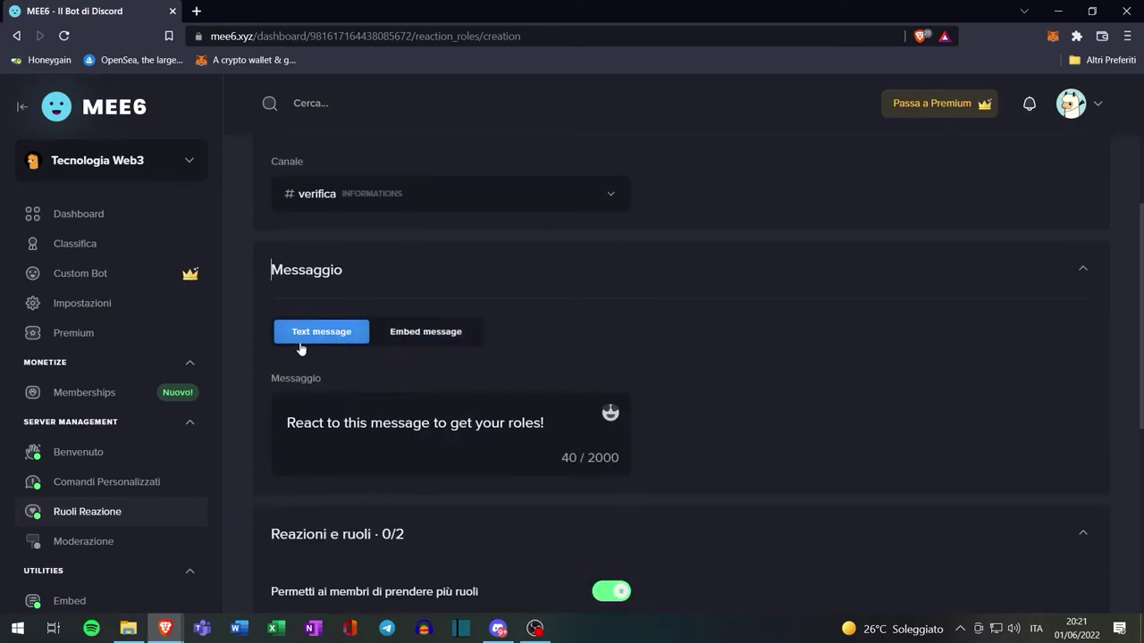
{"action": "left_click", "coordinate": [545, 422]}
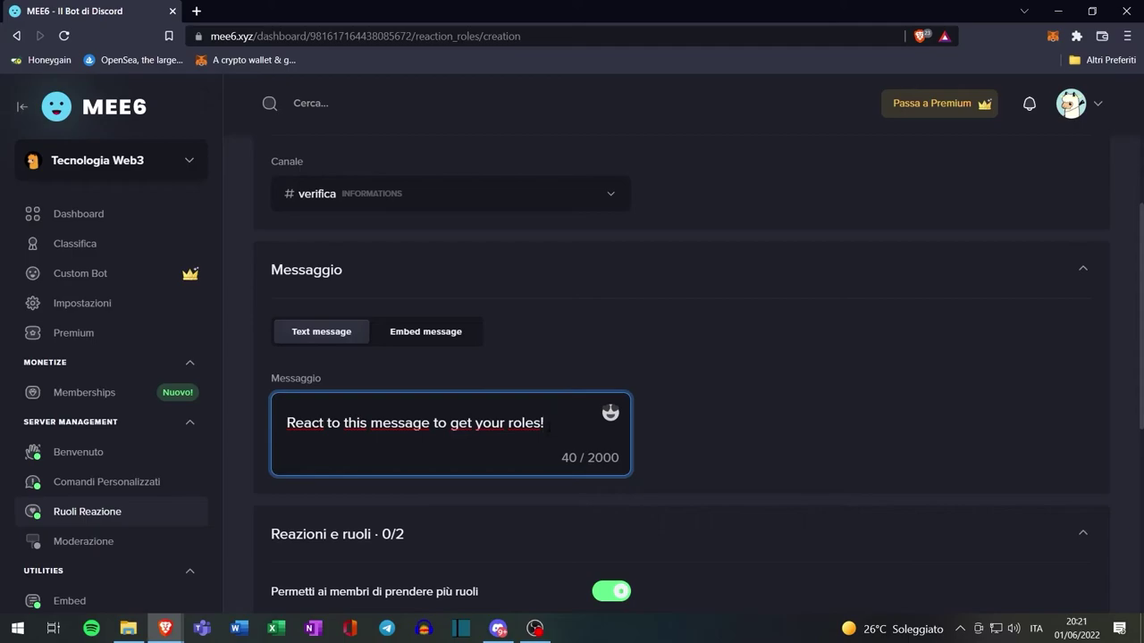
{"action": "key", "text": "ctrl+a"}
{"action": "type", "text": "Reagisci al messaggio per avere accesso al resto del server!"}
{"action": "scroll", "coordinate": [504, 417], "scroll_direction": "down", "scroll_amount": 1}
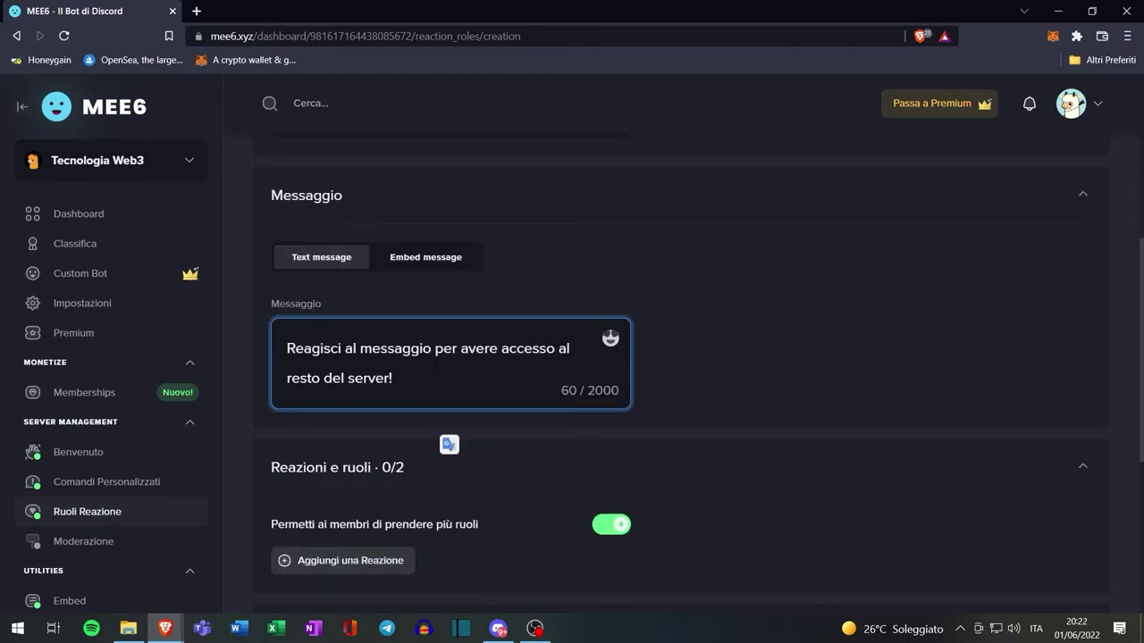
{"action": "scroll", "coordinate": [519, 386], "scroll_direction": "down", "scroll_amount": 1}
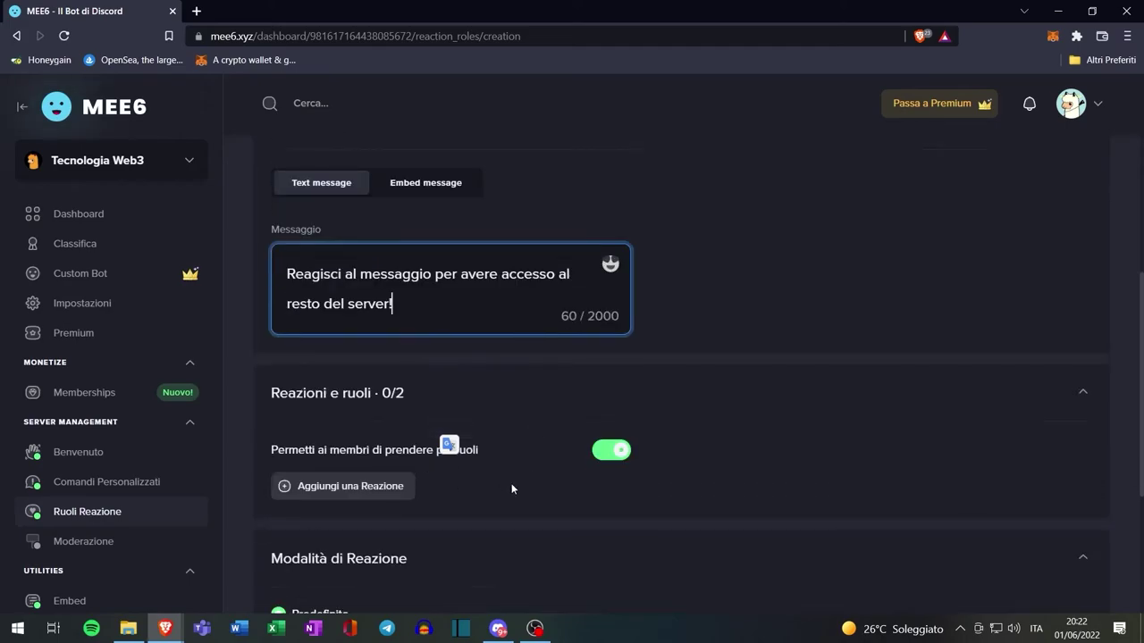
Add a ✅ reaction to the message that grants the verificato role
{"action": "left_click", "coordinate": [358, 489]}
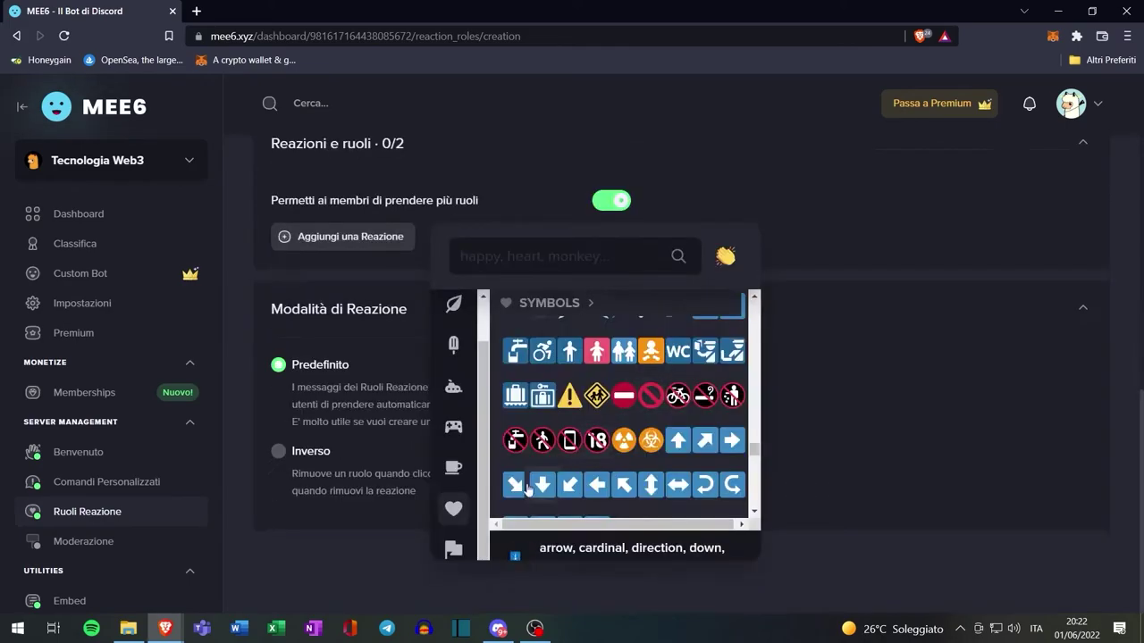
{"action": "scroll", "coordinate": [611, 408], "scroll_direction": "down", "scroll_amount": 3}
{"action": "scroll", "coordinate": [611, 409], "scroll_direction": "down", "scroll_amount": 4}
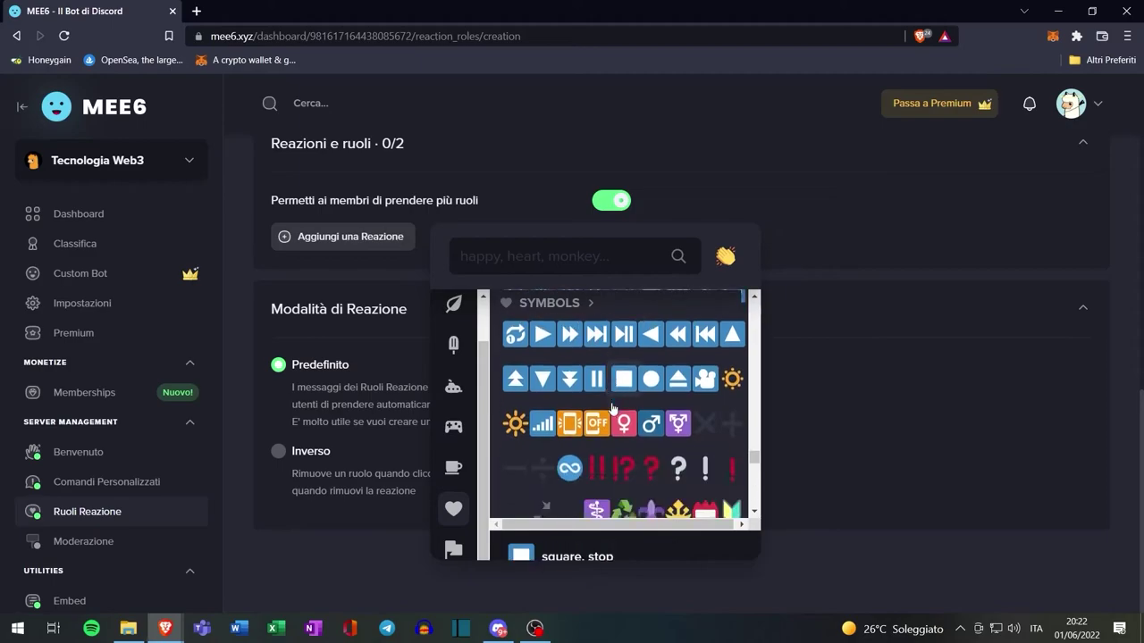
{"action": "left_click", "coordinate": [544, 410]}
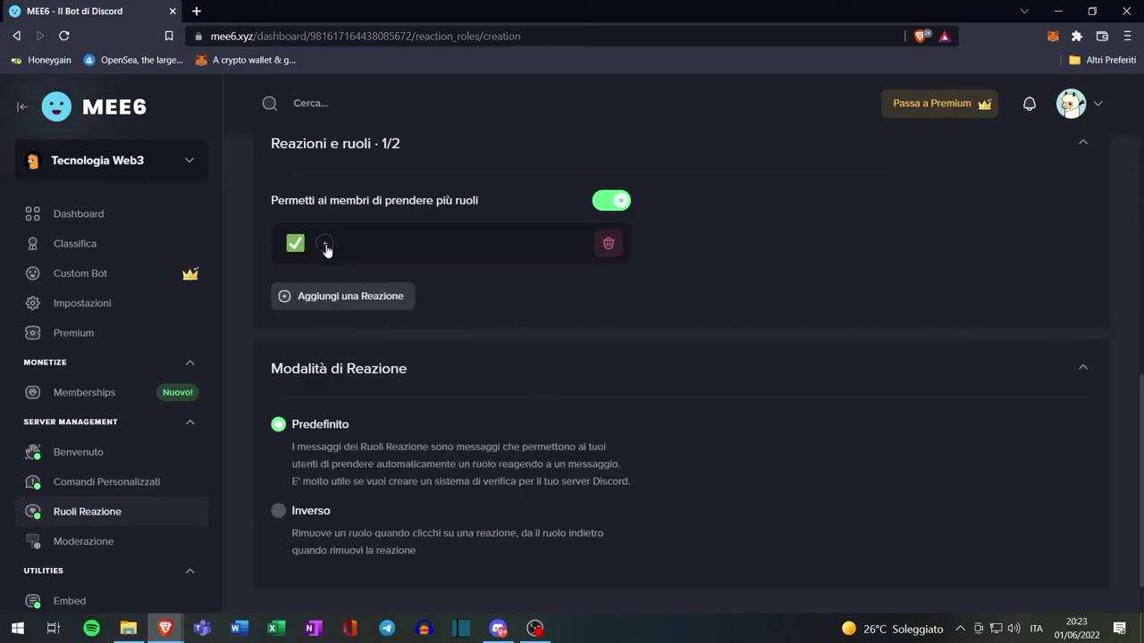
{"action": "left_click", "coordinate": [325, 245]}
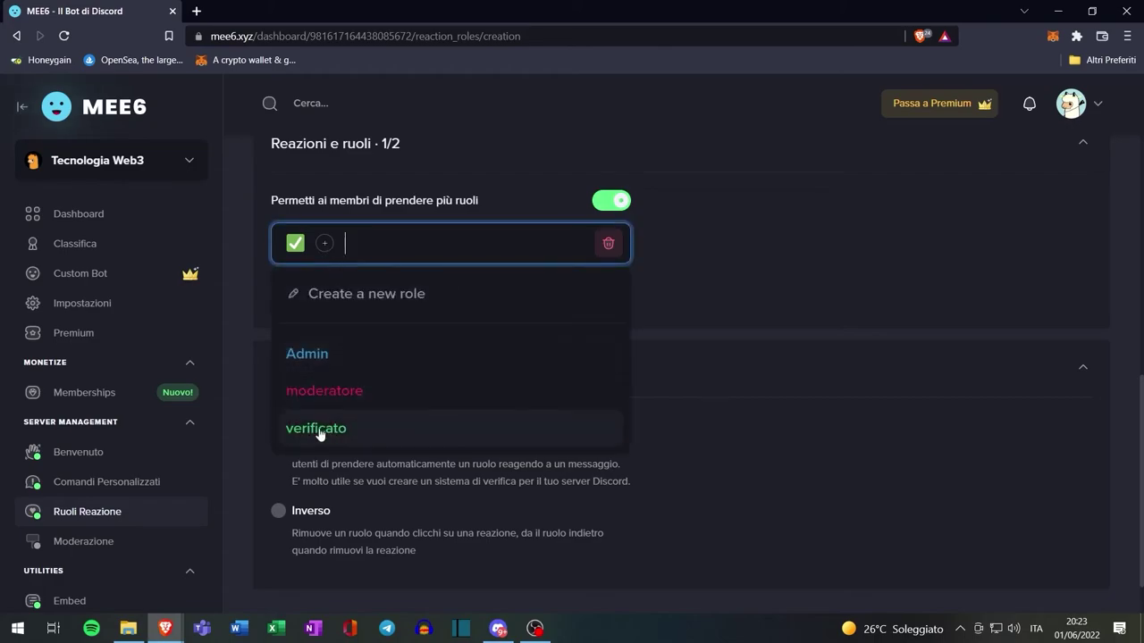
{"action": "left_click", "coordinate": [336, 431]}
{"action": "left_click", "coordinate": [827, 388]}
{"action": "scroll", "coordinate": [827, 388], "scroll_direction": "up", "scroll_amount": 10}
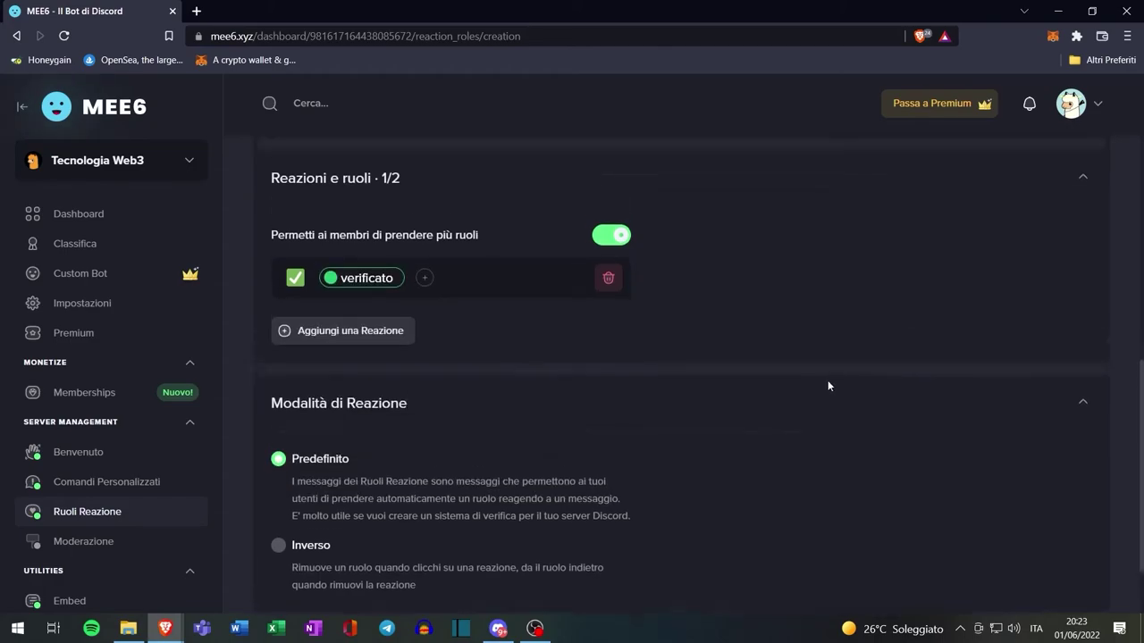
Save and post the MEE6 reaction-role message, then check the owner's current roles
{"action": "left_click", "coordinate": [1057, 179]}
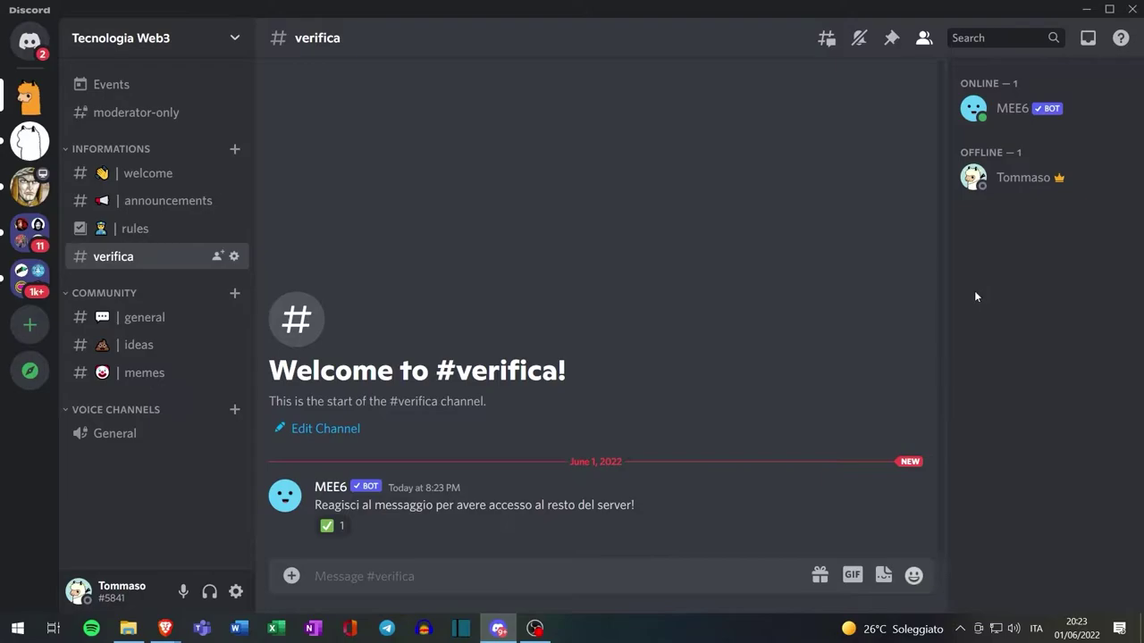
{"action": "left_click", "coordinate": [973, 186]}
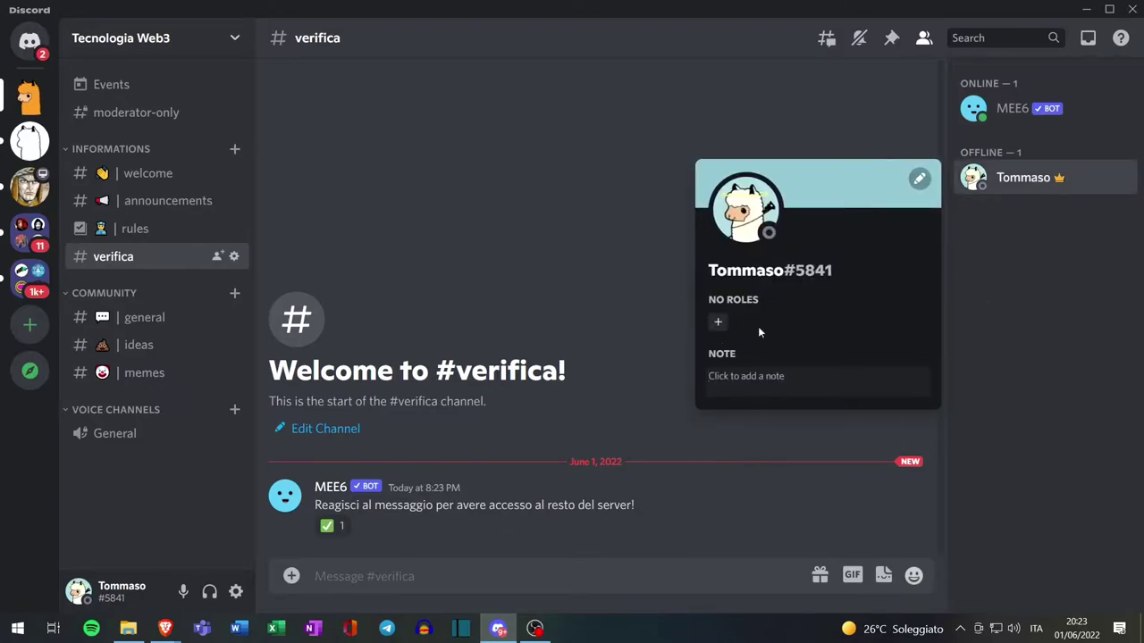
{"action": "key", "text": "Escape"}
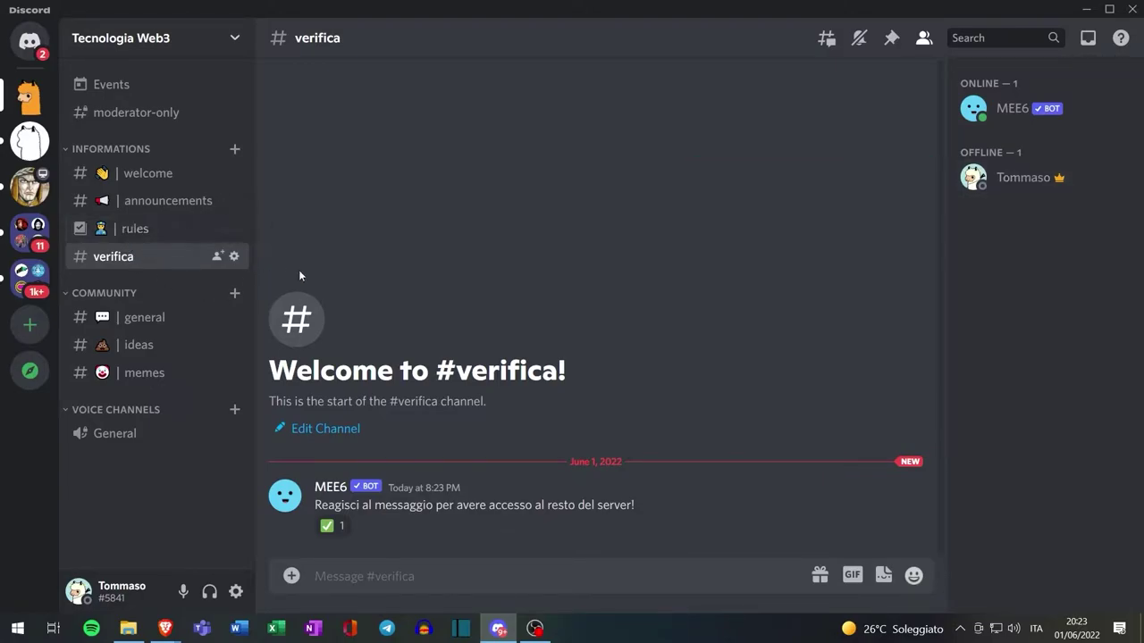
React ✅ on MEE6's message in #verifica and confirm verificato was granted
{"action": "left_click", "coordinate": [331, 531]}
{"action": "left_click", "coordinate": [1023, 179]}
{"action": "key", "text": "Escape"}
Add the verificato role to the COMMUNITY category's permission overrides
{"action": "right_click", "coordinate": [112, 291]}
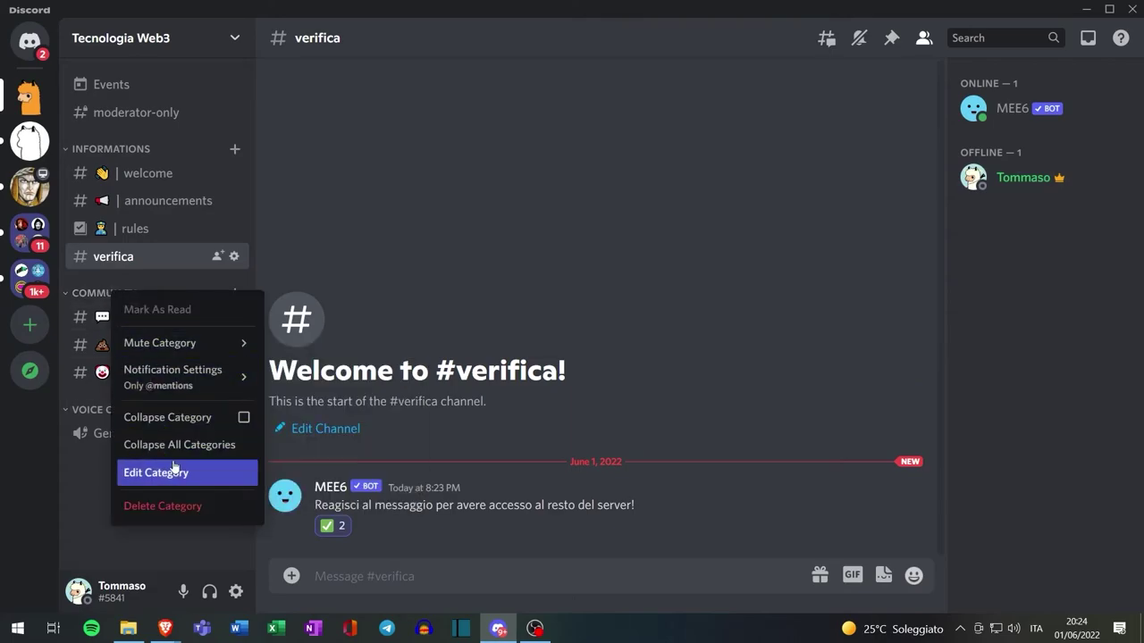
{"action": "left_click", "coordinate": [143, 473]}
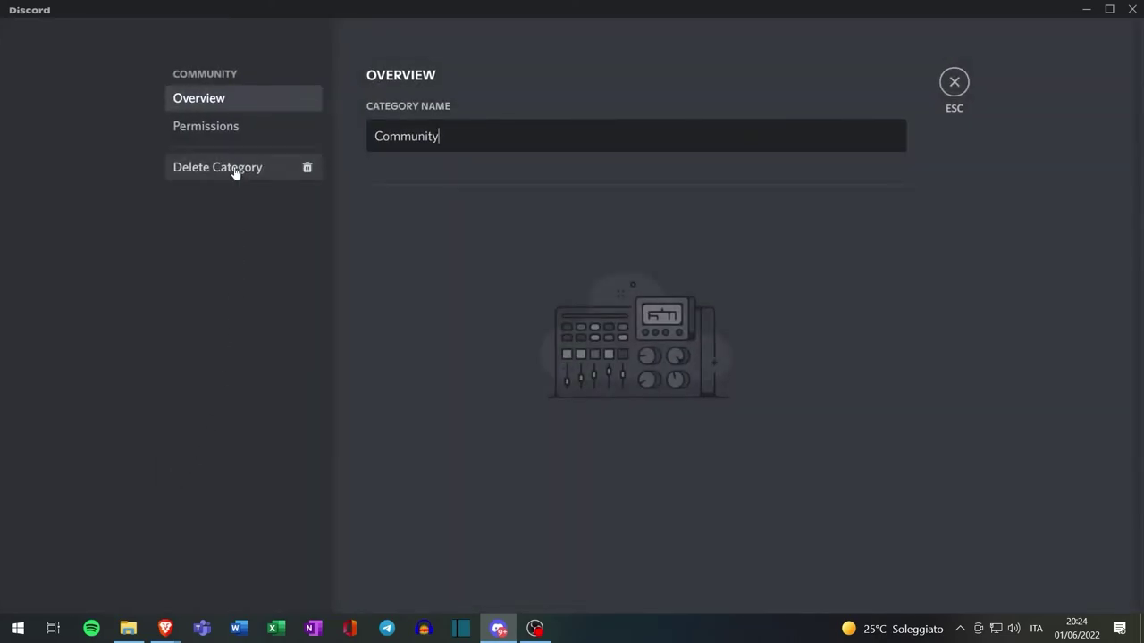
{"action": "left_click", "coordinate": [223, 125]}
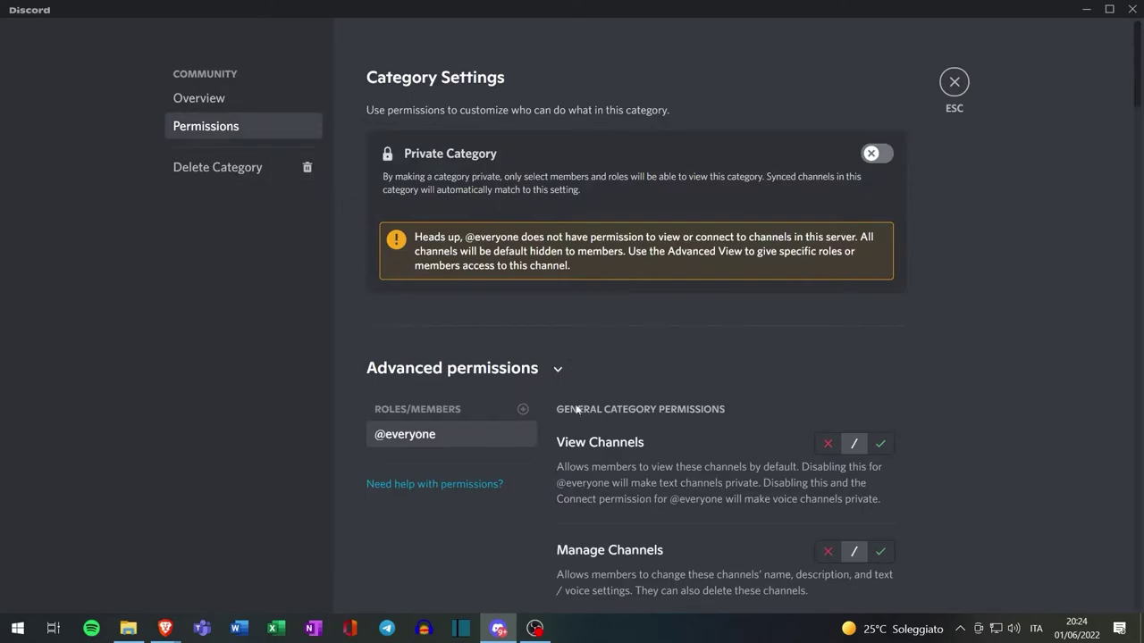
{"action": "scroll", "coordinate": [500, 393], "scroll_direction": "down", "scroll_amount": 2}
{"action": "scroll", "coordinate": [780, 318], "scroll_direction": "down", "scroll_amount": 20}
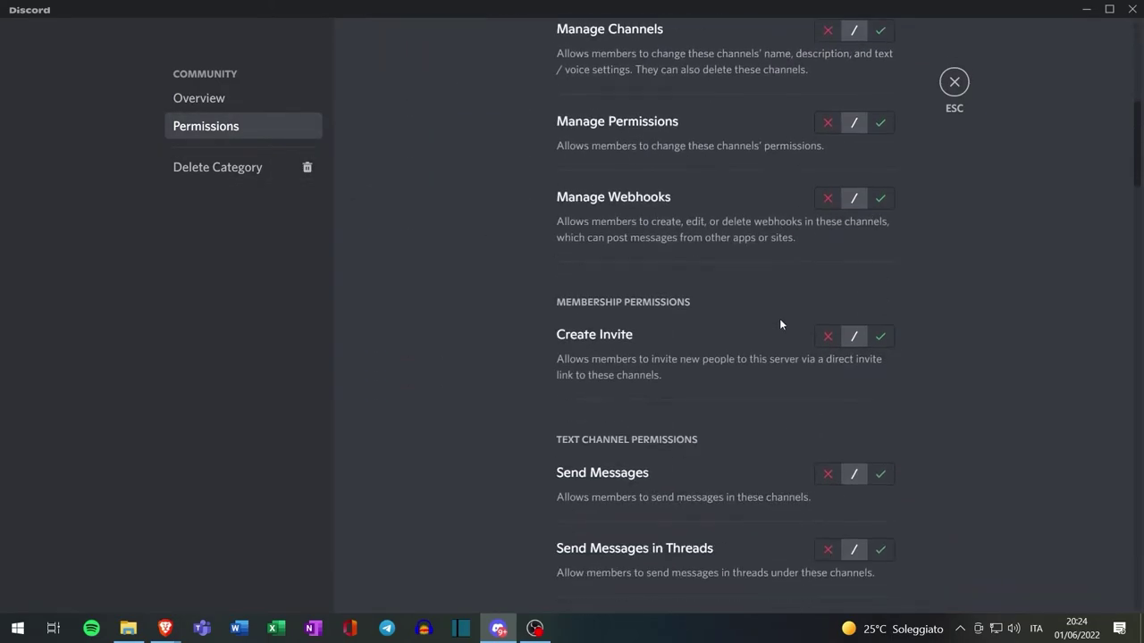
{"action": "scroll", "coordinate": [774, 329], "scroll_direction": "down", "scroll_amount": 15}
{"action": "scroll", "coordinate": [763, 350], "scroll_direction": "up", "scroll_amount": 10}
{"action": "scroll", "coordinate": [581, 340], "scroll_direction": "up", "scroll_amount": 20}
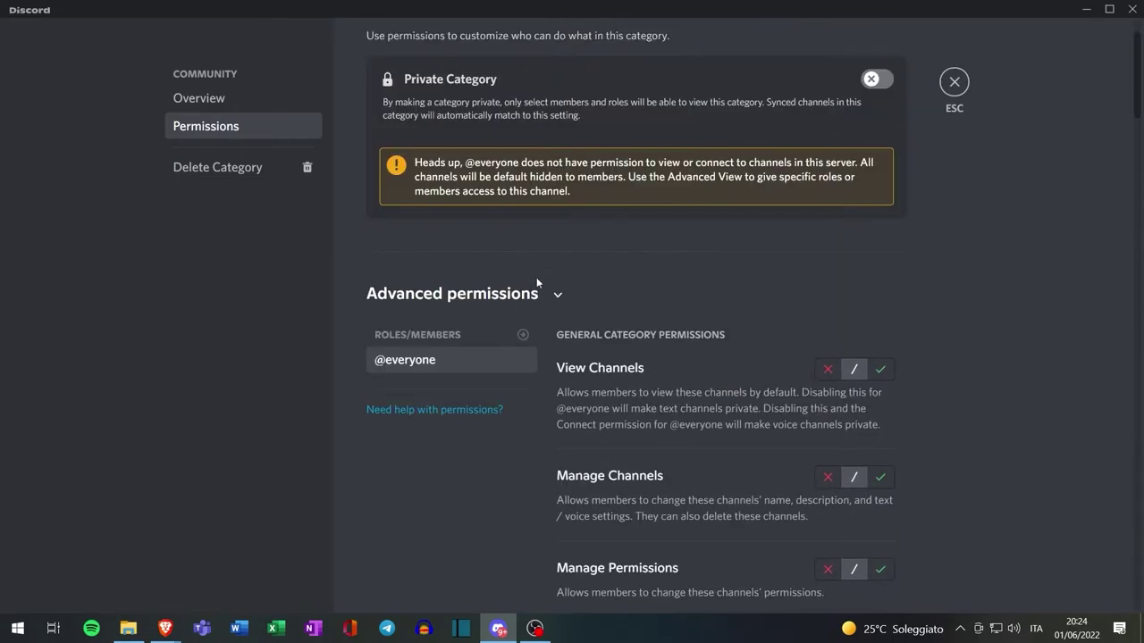
{"action": "left_click", "coordinate": [523, 336]}
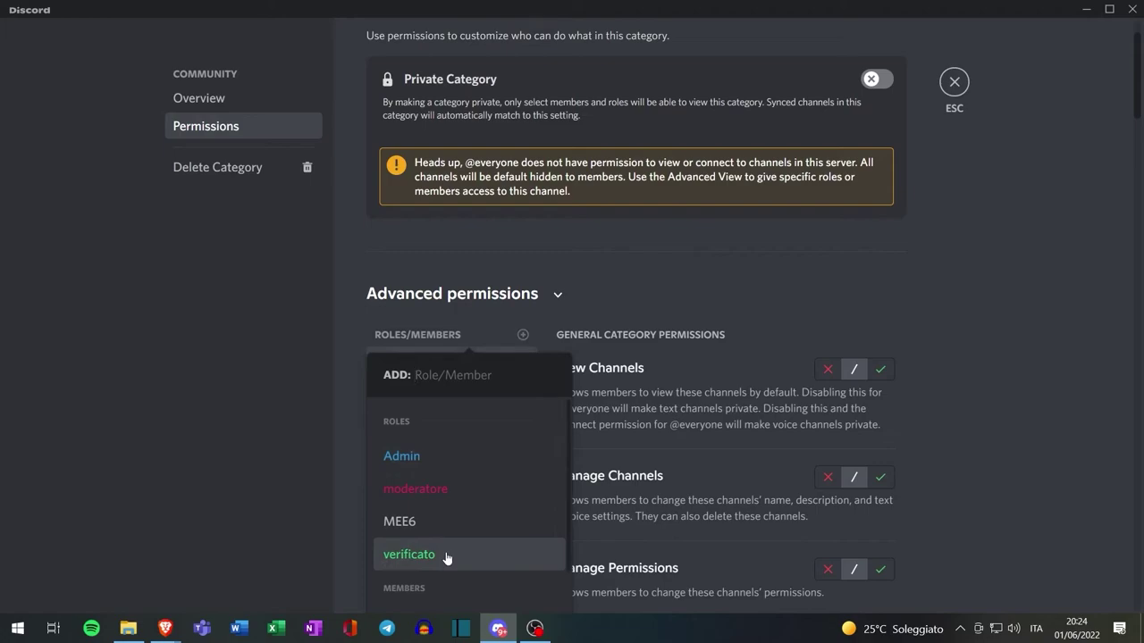
{"action": "left_click", "coordinate": [447, 558]}
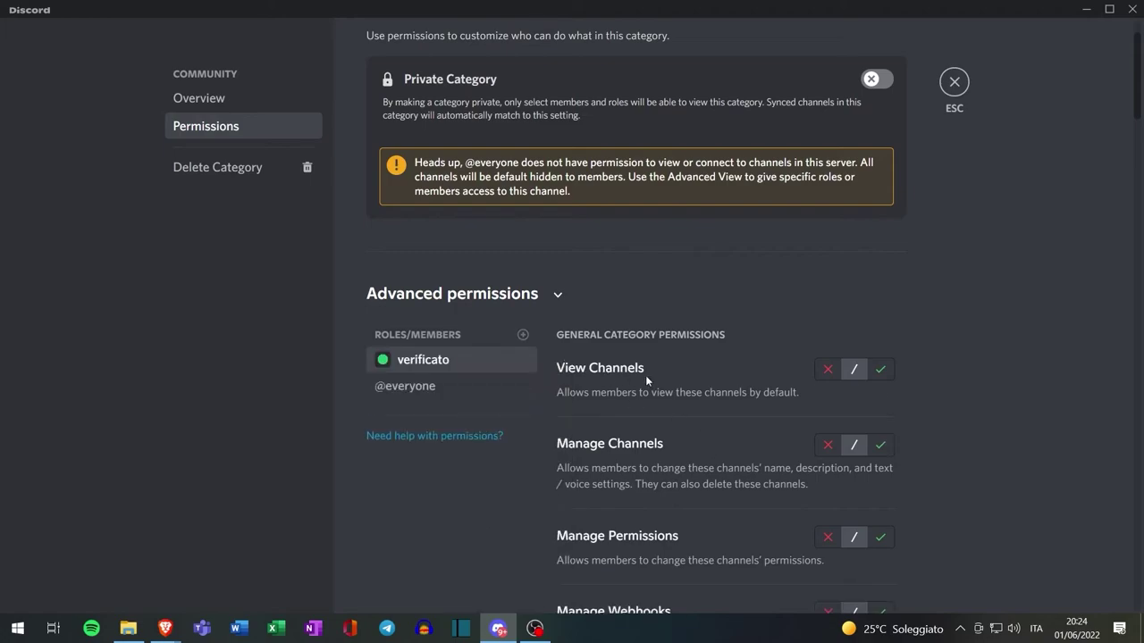
Allow verificato View Channels, Create Invite, Send Messages and Read Message History
{"action": "left_click", "coordinate": [880, 369]}
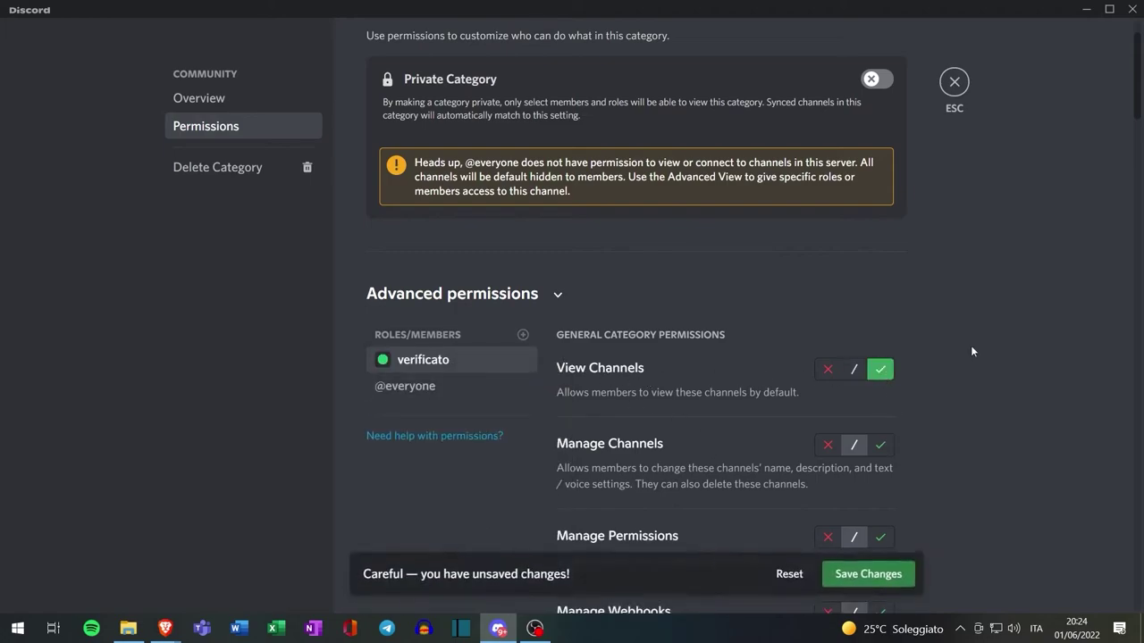
{"action": "scroll", "coordinate": [971, 345], "scroll_direction": "down", "scroll_amount": 5}
{"action": "left_click", "coordinate": [880, 302]}
{"action": "scroll", "coordinate": [945, 339], "scroll_direction": "down", "scroll_amount": 1}
{"action": "left_click", "coordinate": [880, 368]}
{"action": "scroll", "coordinate": [970, 362], "scroll_direction": "down", "scroll_amount": 2}
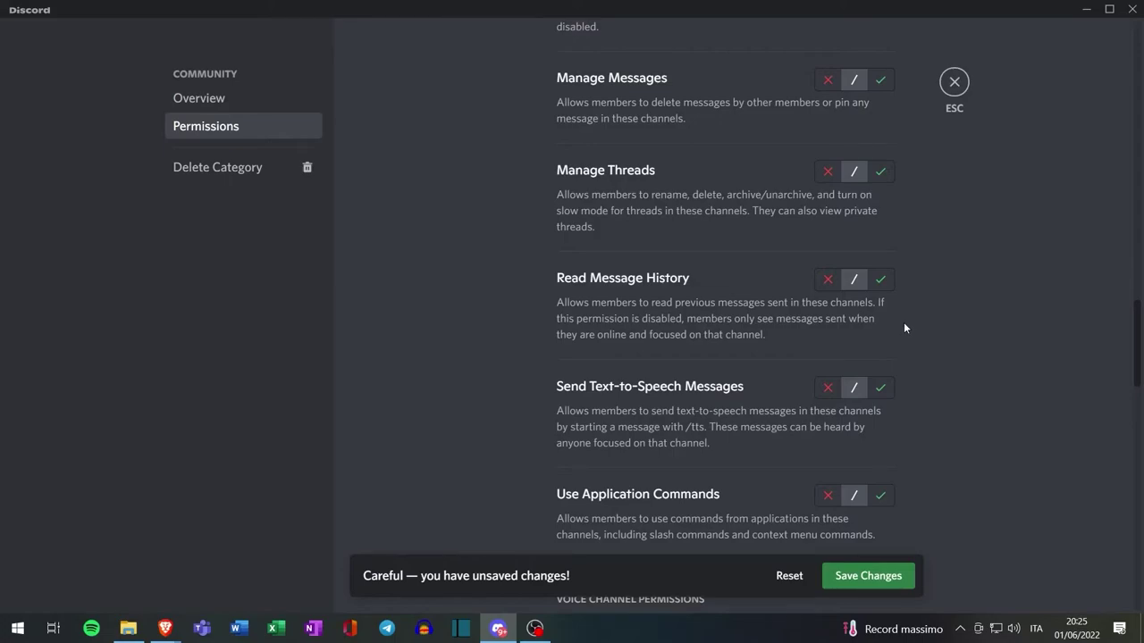
{"action": "left_click", "coordinate": [880, 279]}
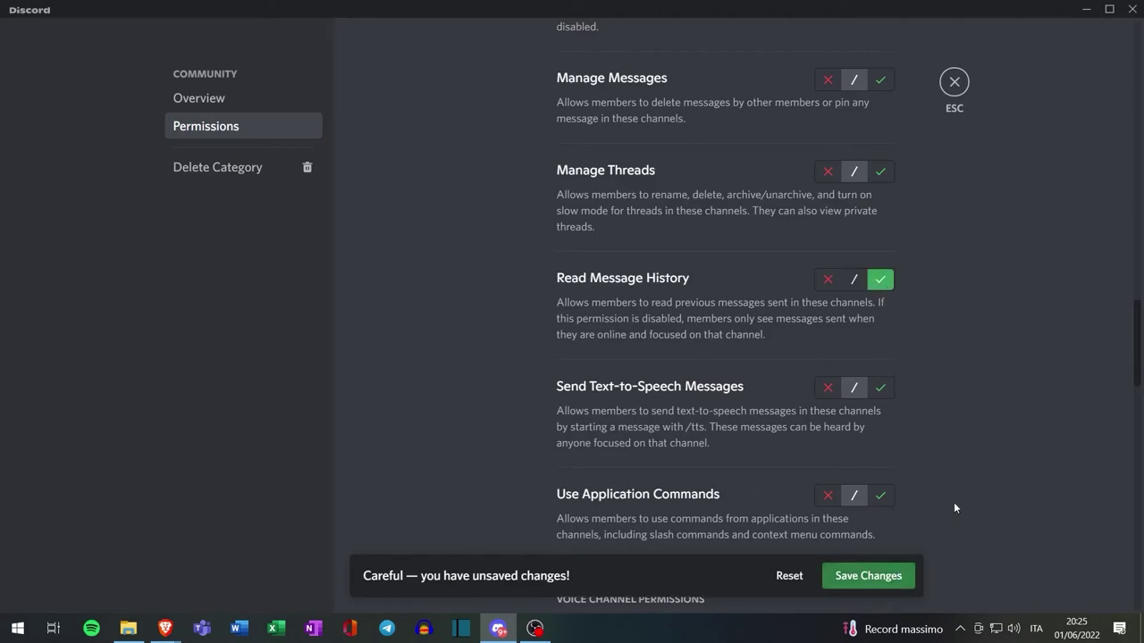
{"action": "scroll", "coordinate": [954, 508], "scroll_direction": "down", "scroll_amount": 3}
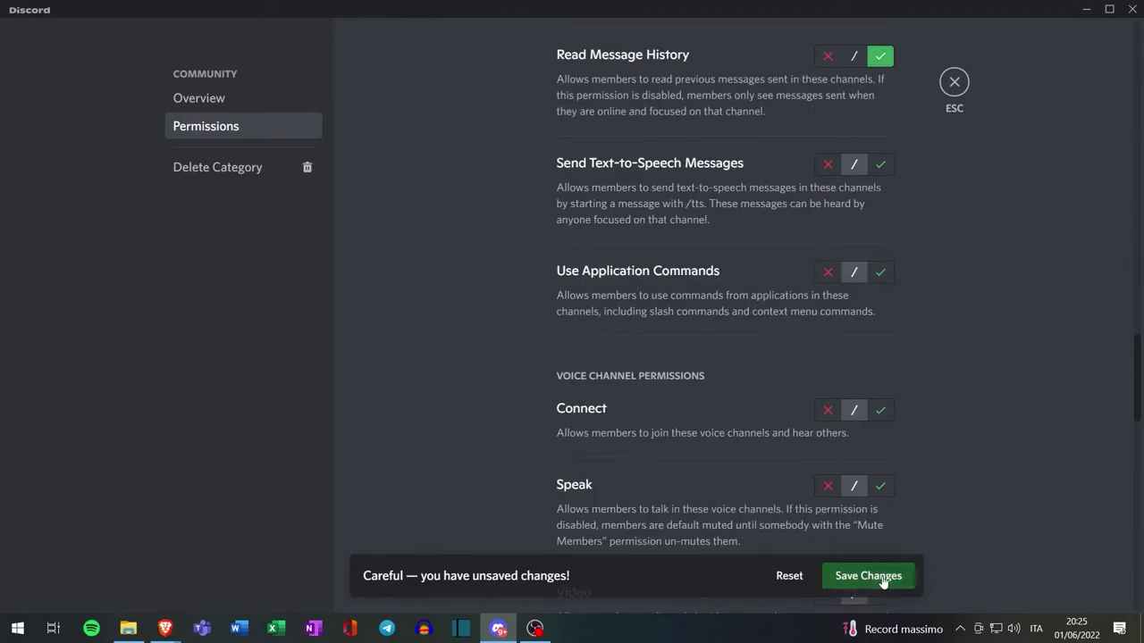
Confirm #general's permissions sync verificato's View Channel from Community, then close settings
{"action": "right_click", "coordinate": [139, 315]}
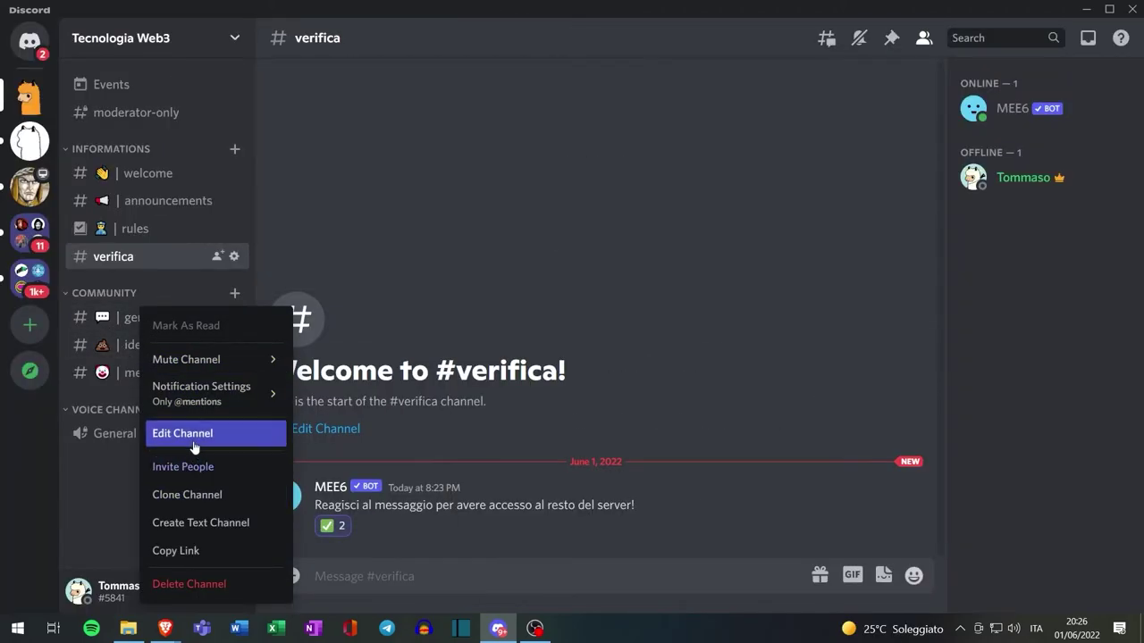
{"action": "left_click", "coordinate": [194, 442]}
{"action": "left_click", "coordinate": [231, 128]}
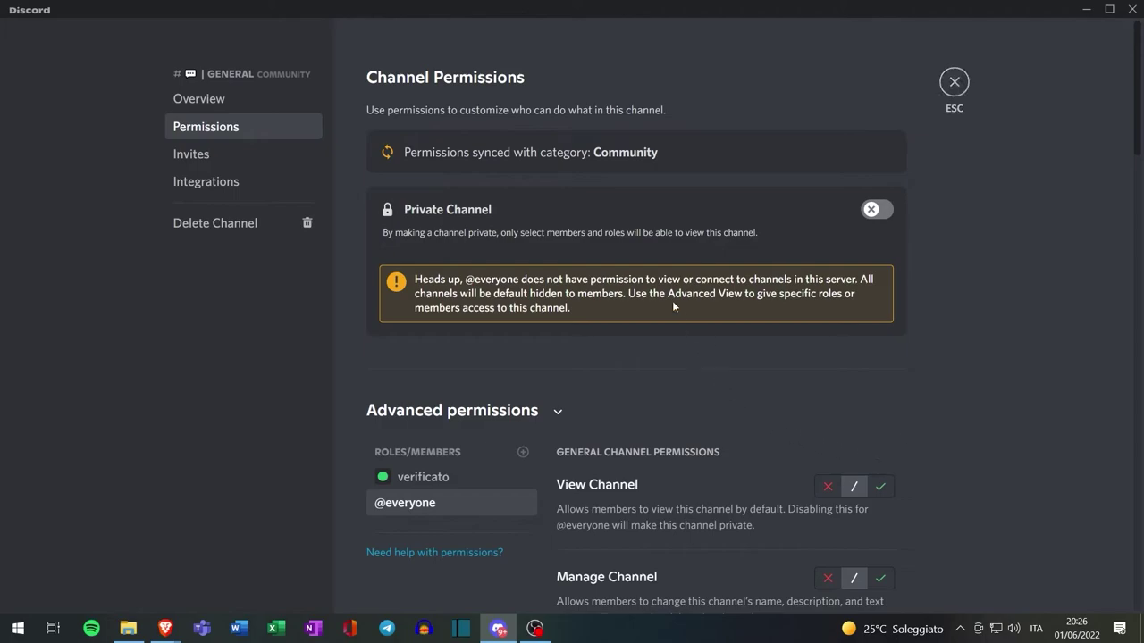
{"action": "left_click", "coordinate": [435, 476]}
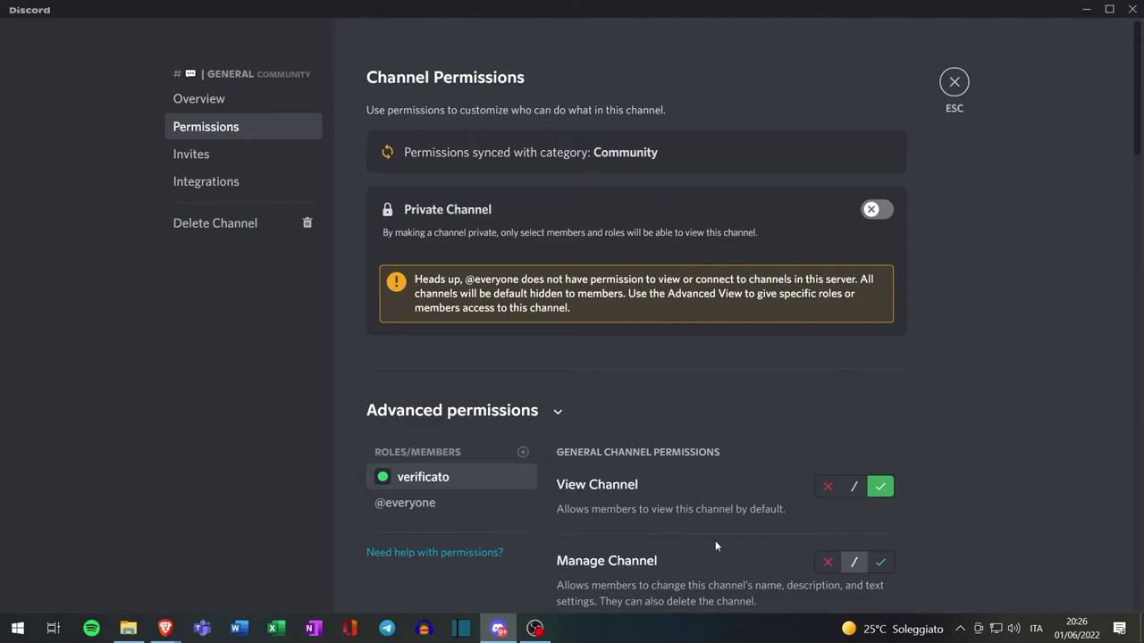
{"action": "scroll", "coordinate": [413, 404], "scroll_direction": "down", "scroll_amount": 1}
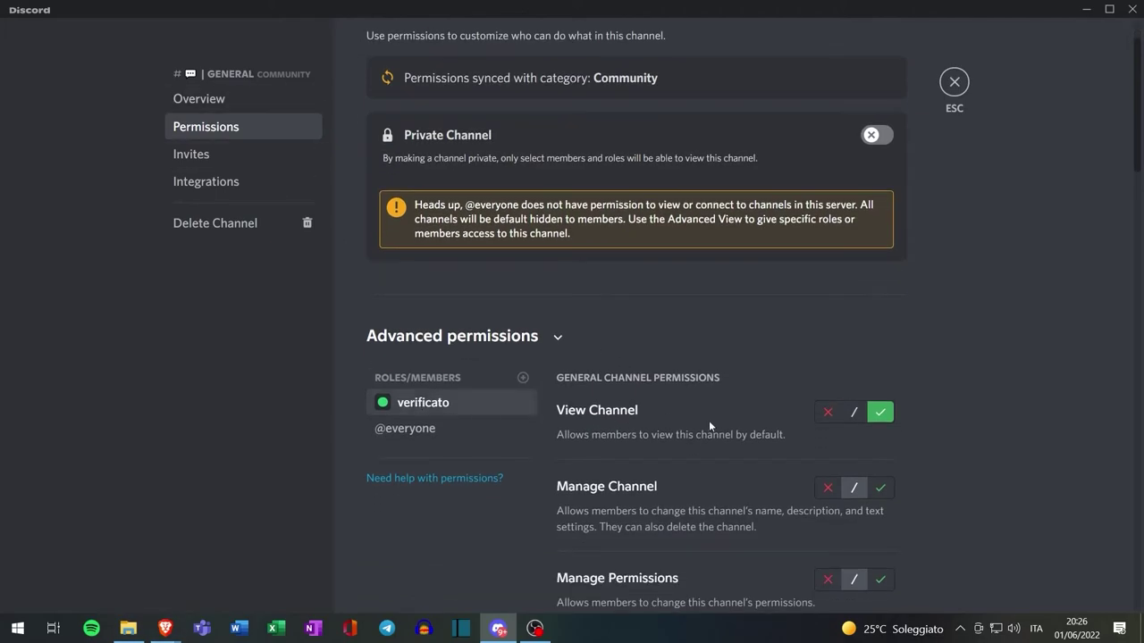
{"action": "scroll", "coordinate": [887, 369], "scroll_direction": "down", "scroll_amount": 12}
{"action": "left_click", "coordinate": [953, 83]}
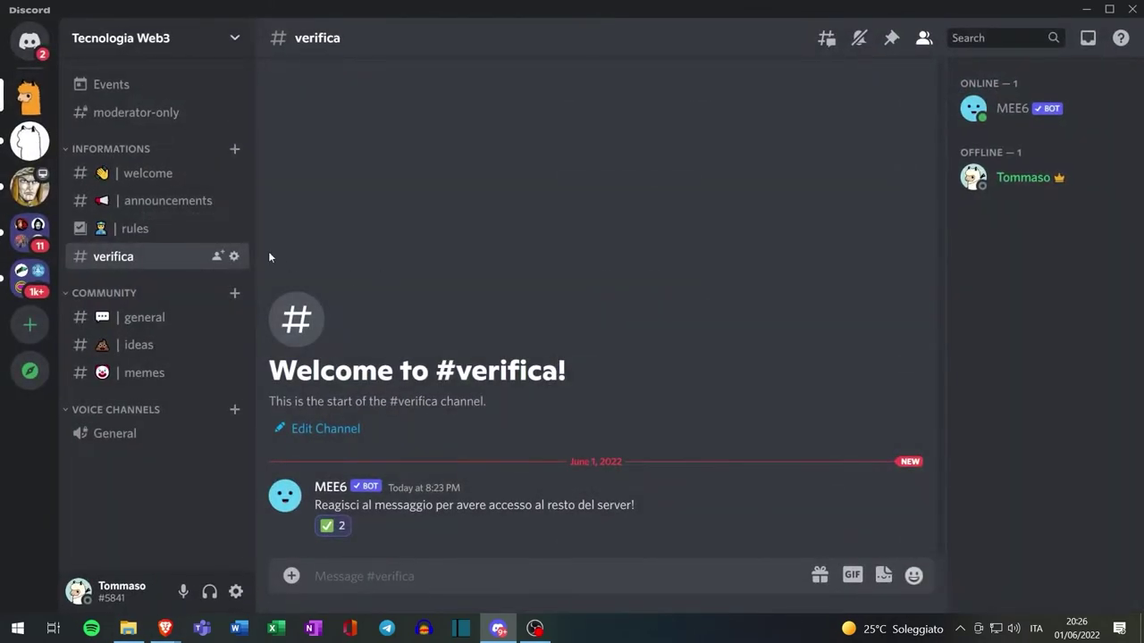
Add the verificato role to the INFORMATIONS category's permissions
{"action": "right_click", "coordinate": [135, 151]}
{"action": "left_click", "coordinate": [195, 329]}
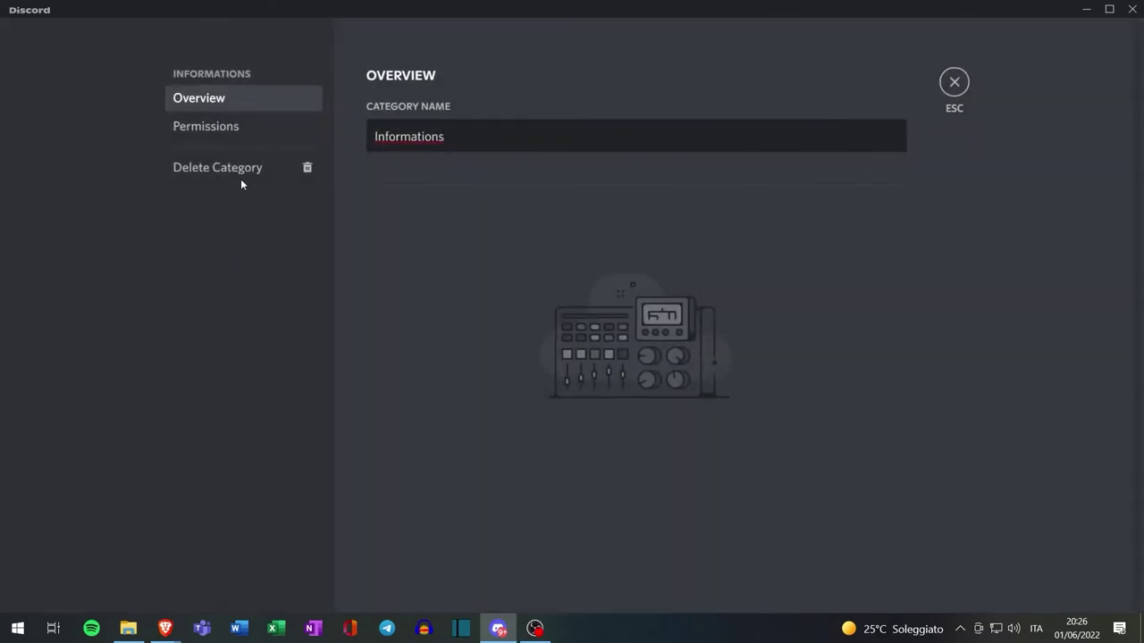
{"action": "left_click", "coordinate": [224, 127]}
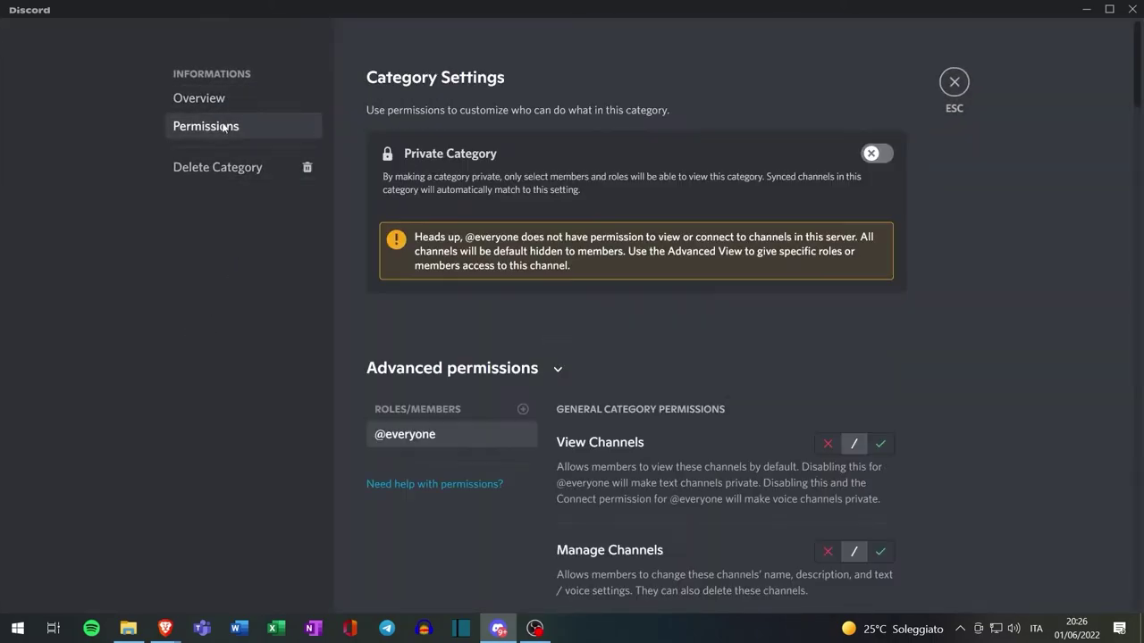
{"action": "left_click", "coordinate": [523, 408]}
{"action": "scroll", "coordinate": [473, 525], "scroll_direction": "down", "scroll_amount": 1}
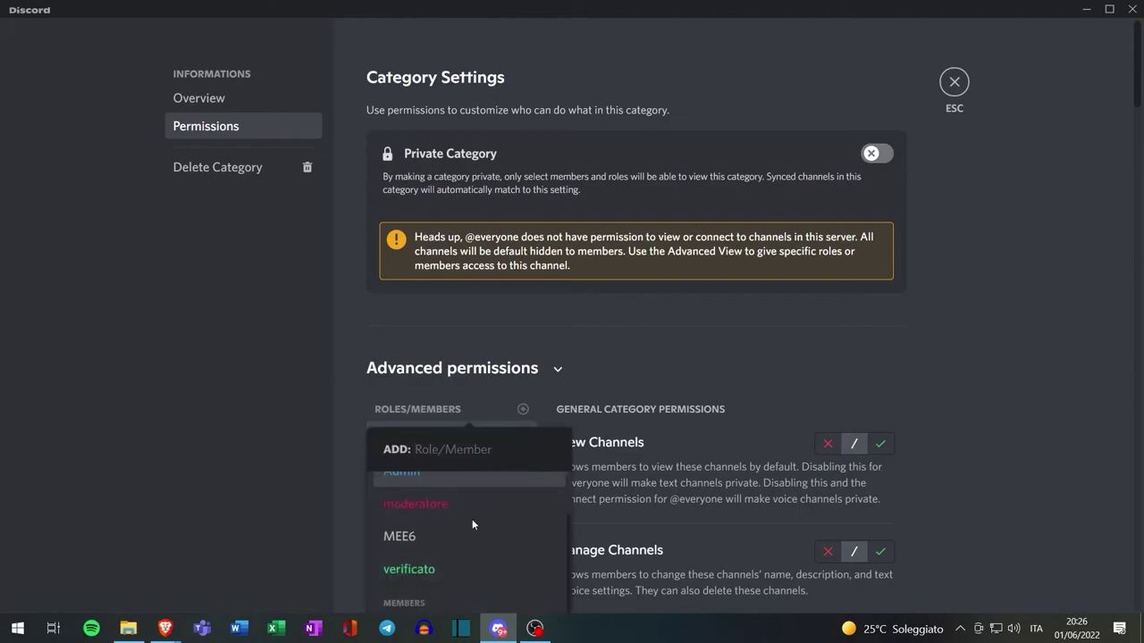
{"action": "left_click", "coordinate": [432, 563]}
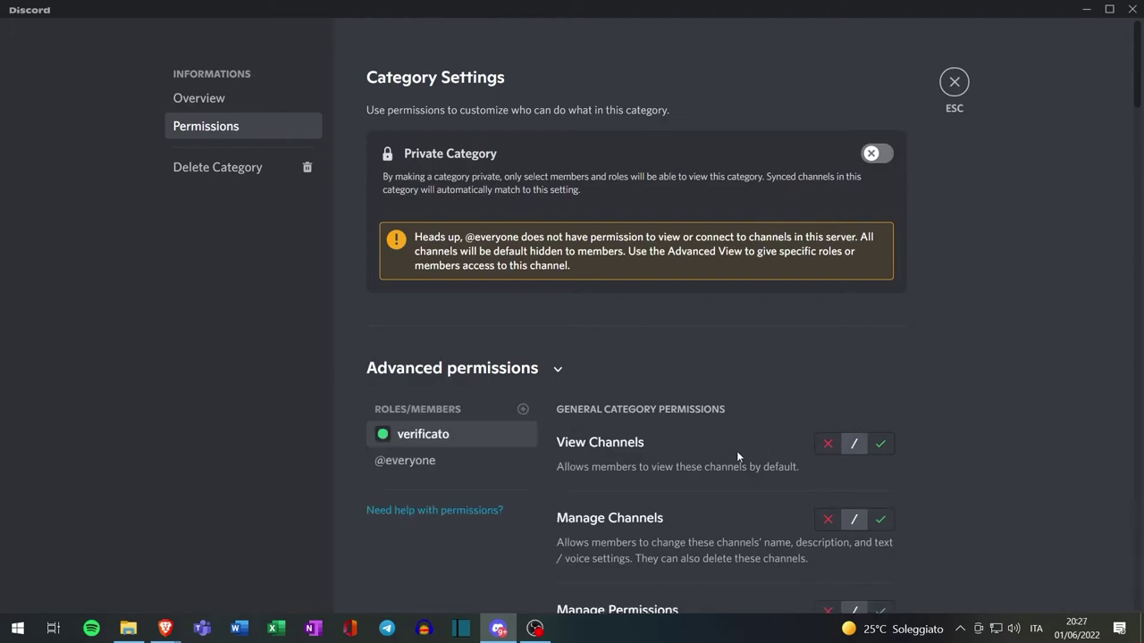
Allow verificato View Channels and Attach Files, and save the category permissions
{"action": "left_click", "coordinate": [880, 444]}
{"action": "scroll", "coordinate": [956, 348], "scroll_direction": "down", "scroll_amount": 5}
{"action": "scroll", "coordinate": [953, 362], "scroll_direction": "down", "scroll_amount": 5}
{"action": "left_click", "coordinate": [882, 258]}
{"action": "scroll", "coordinate": [947, 329], "scroll_direction": "down", "scroll_amount": 3}
{"action": "scroll", "coordinate": [900, 365], "scroll_direction": "down", "scroll_amount": 4}
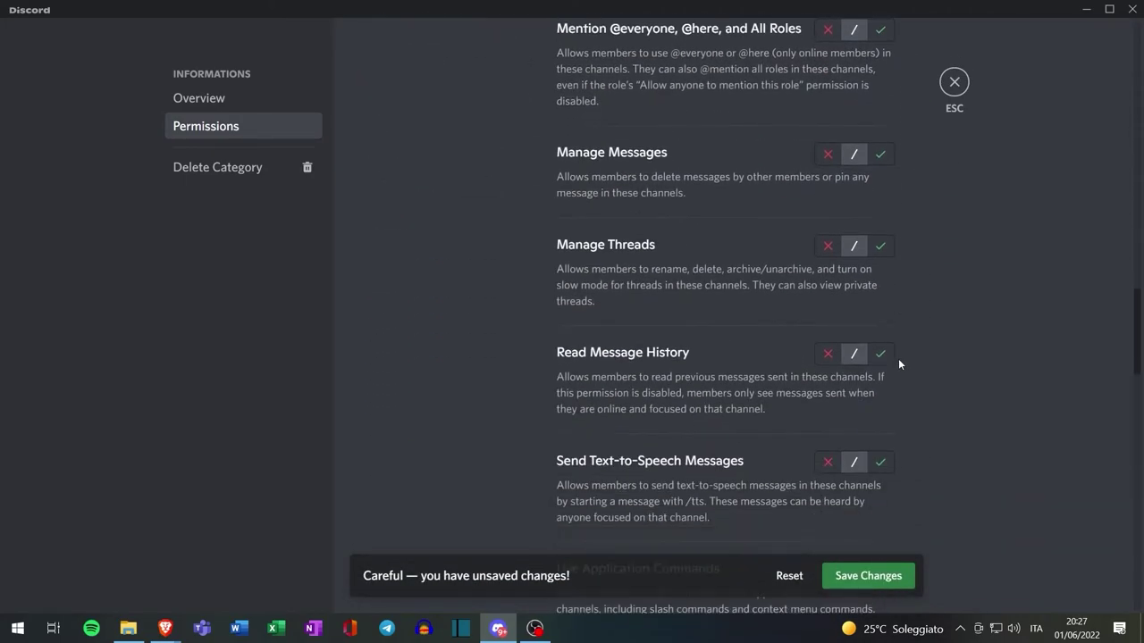
{"action": "left_click", "coordinate": [865, 575]}
{"action": "left_click", "coordinate": [954, 82]}
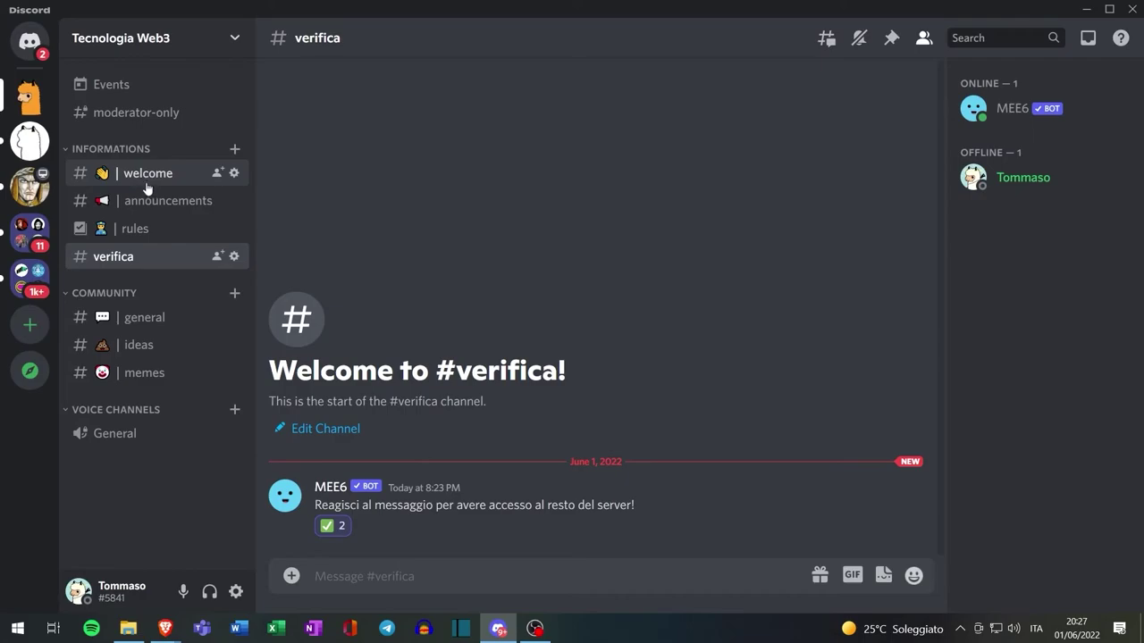
Browse #announcements and #welcome, checking the welcome channel's permissions
{"action": "left_click", "coordinate": [170, 202]}
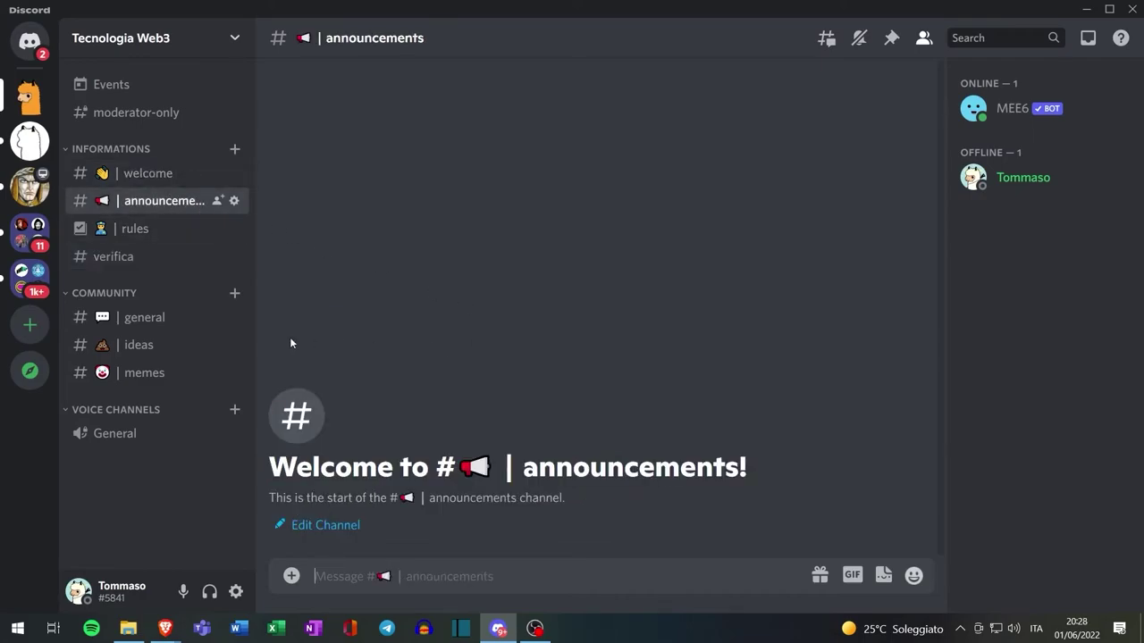
{"action": "left_click", "coordinate": [146, 175]}
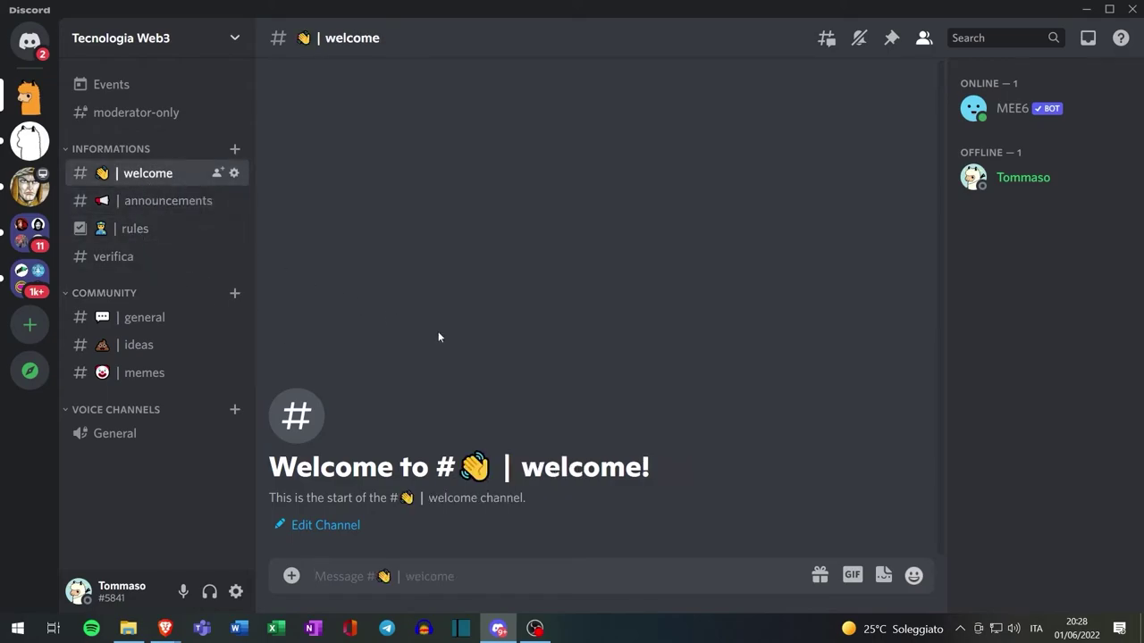
{"action": "right_click", "coordinate": [163, 177]}
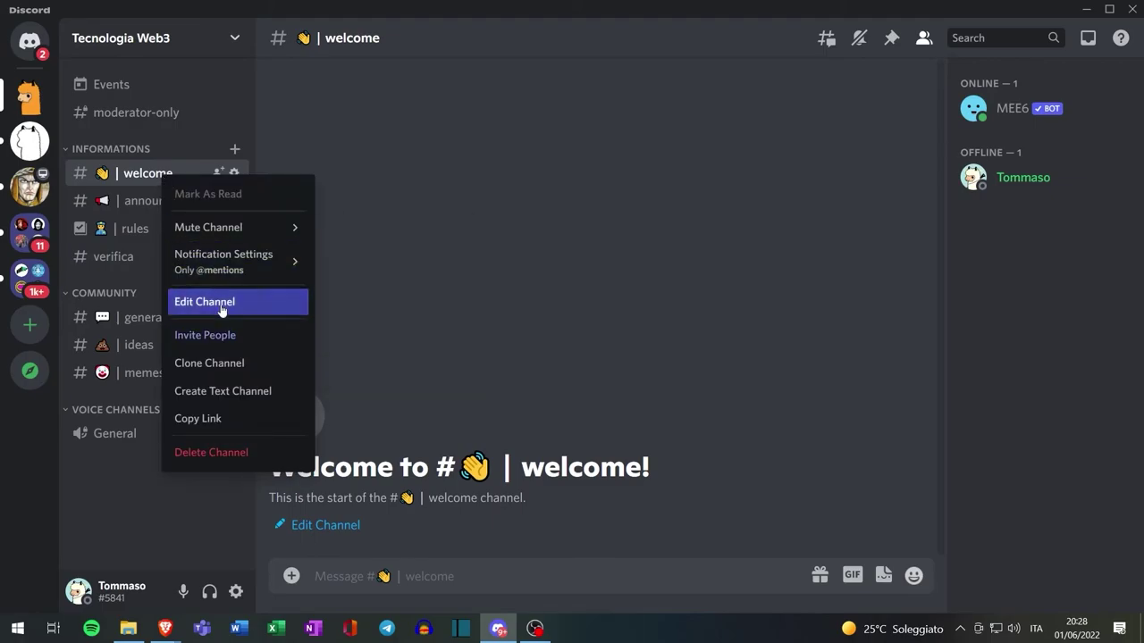
{"action": "left_click", "coordinate": [328, 304]}
{"action": "left_click", "coordinate": [207, 127]}
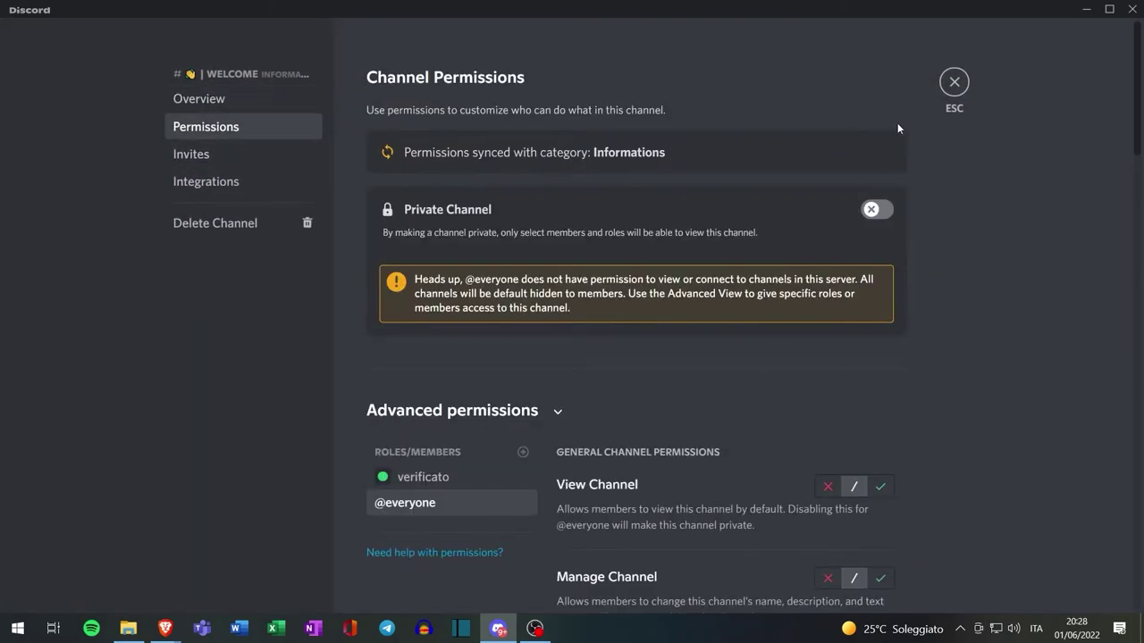
{"action": "left_click", "coordinate": [956, 83]}
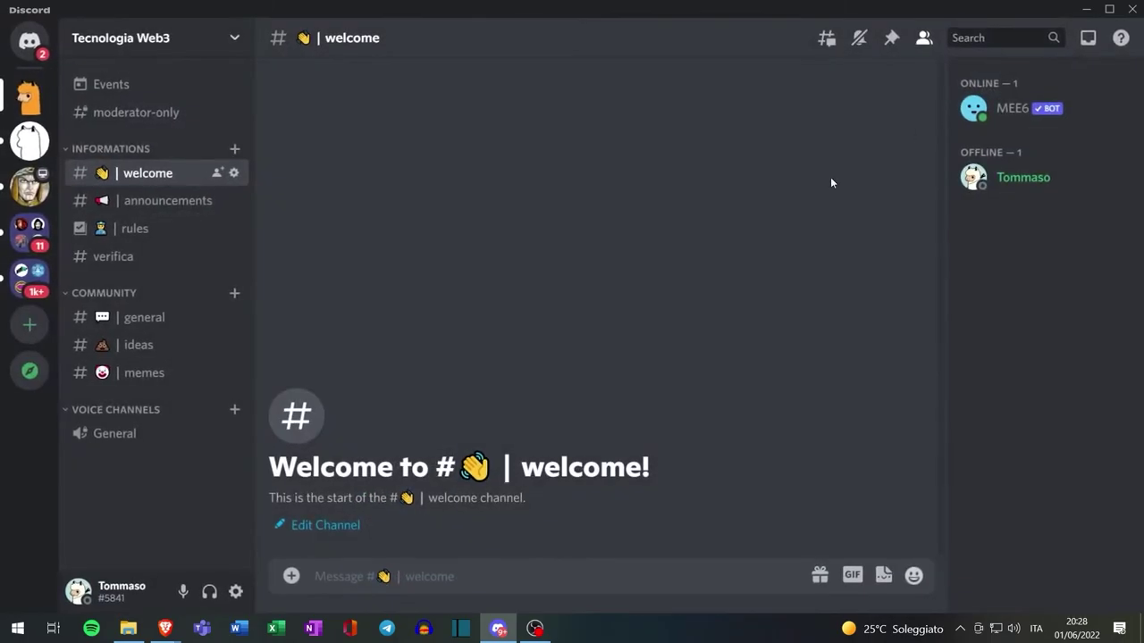
{"action": "right_click", "coordinate": [118, 258]}
{"action": "mouse_move", "coordinate": [177, 360]}
{"action": "left_click", "coordinate": [156, 383]}
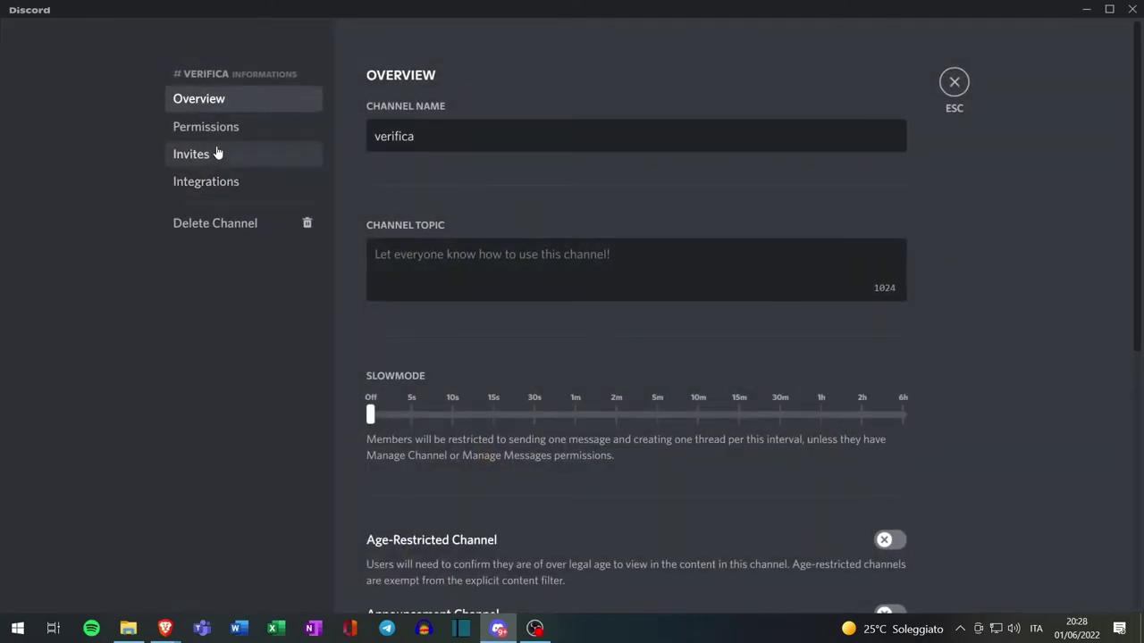
{"action": "left_click", "coordinate": [207, 127]}
{"action": "scroll", "coordinate": [652, 211], "scroll_direction": "down", "scroll_amount": 2}
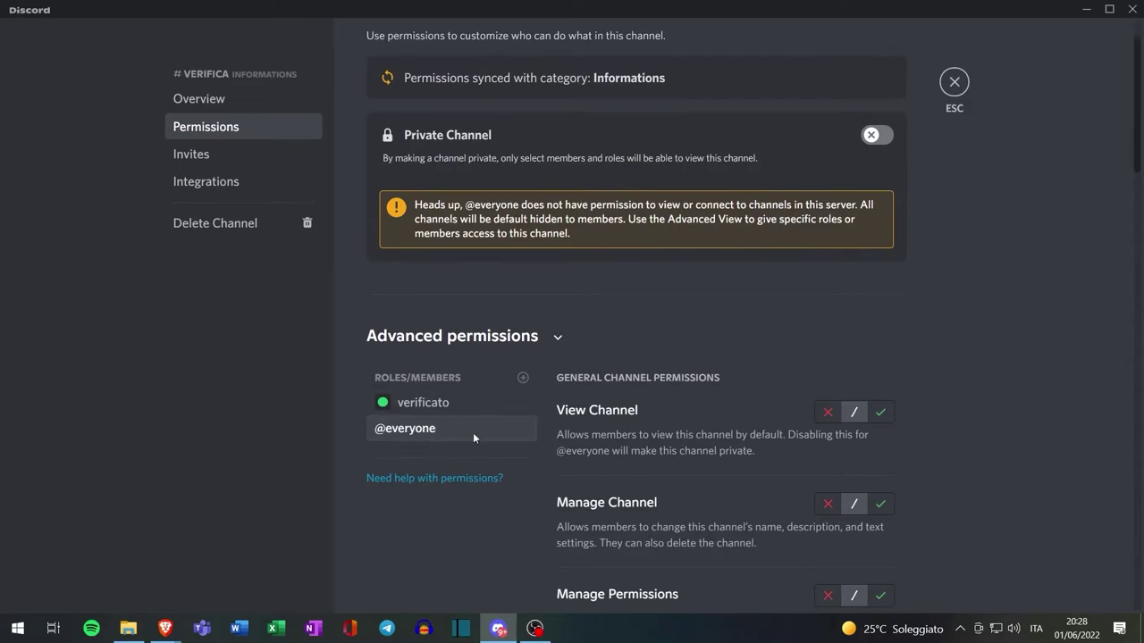
{"action": "left_click", "coordinate": [881, 413]}
{"action": "scroll", "coordinate": [881, 411], "scroll_direction": "down", "scroll_amount": 15}
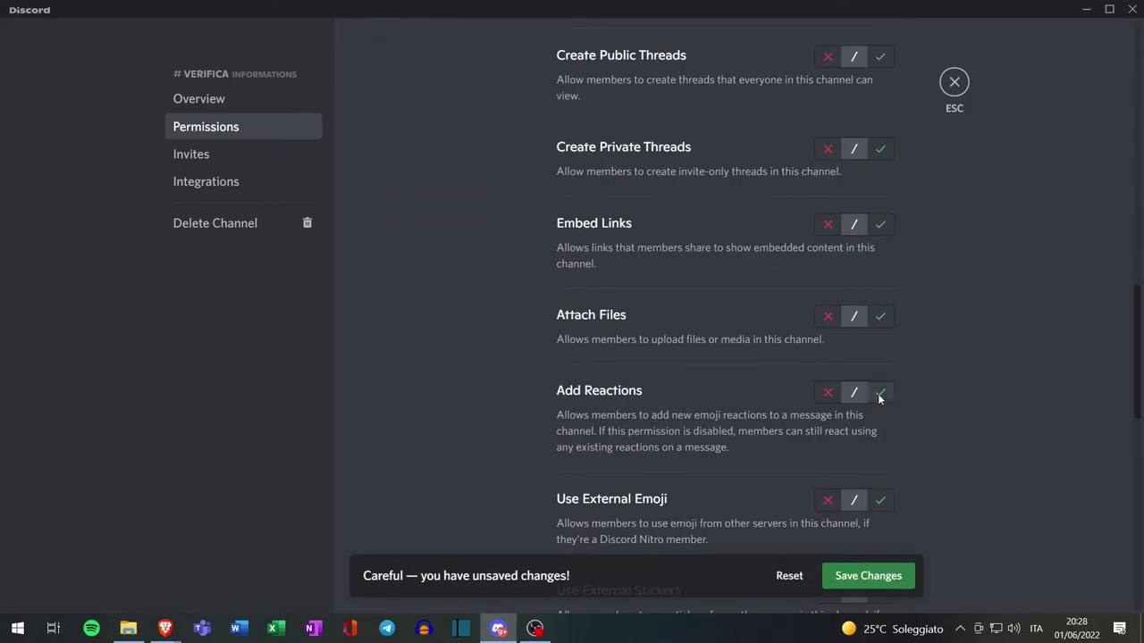
{"action": "left_click", "coordinate": [879, 395]}
{"action": "scroll", "coordinate": [881, 397], "scroll_direction": "down", "scroll_amount": 8}
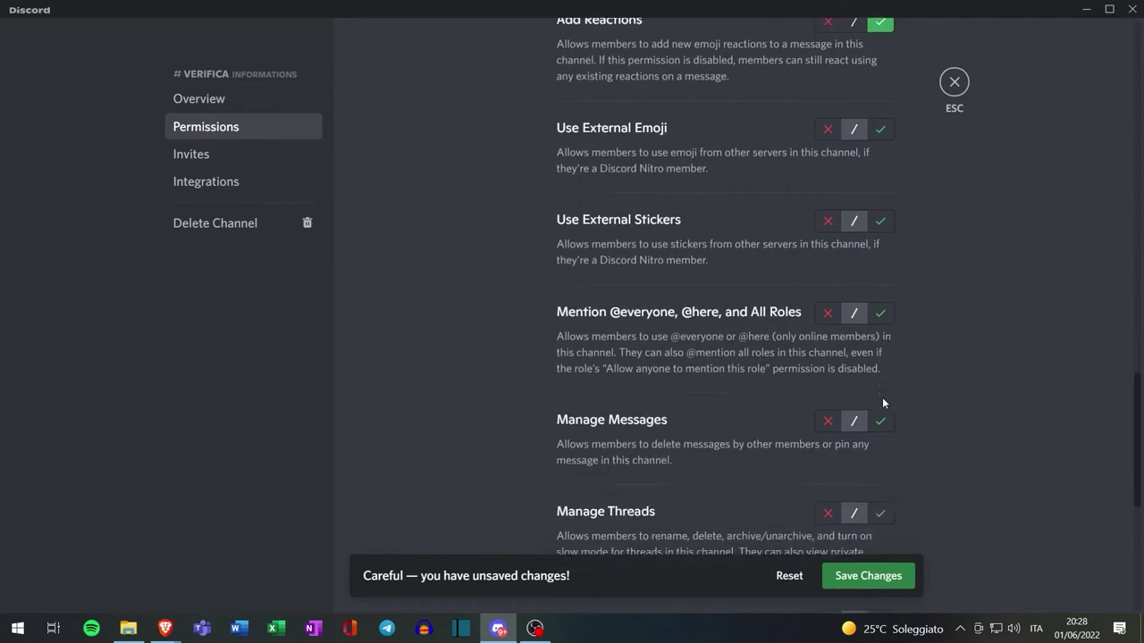
{"action": "left_click", "coordinate": [880, 578]}
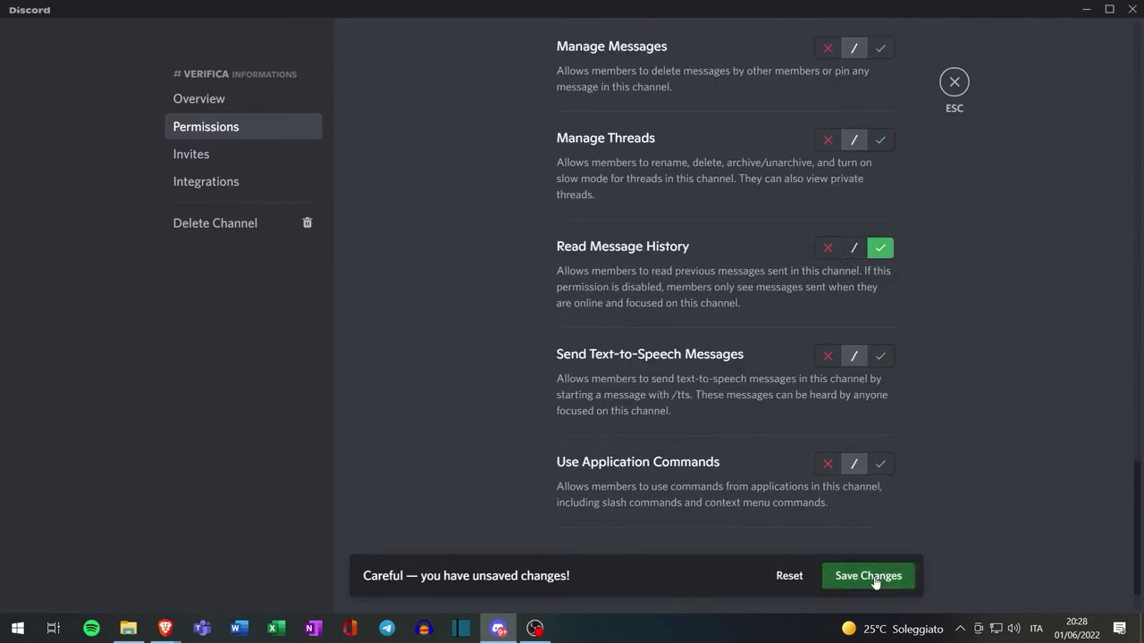
{"action": "left_click", "coordinate": [951, 85]}
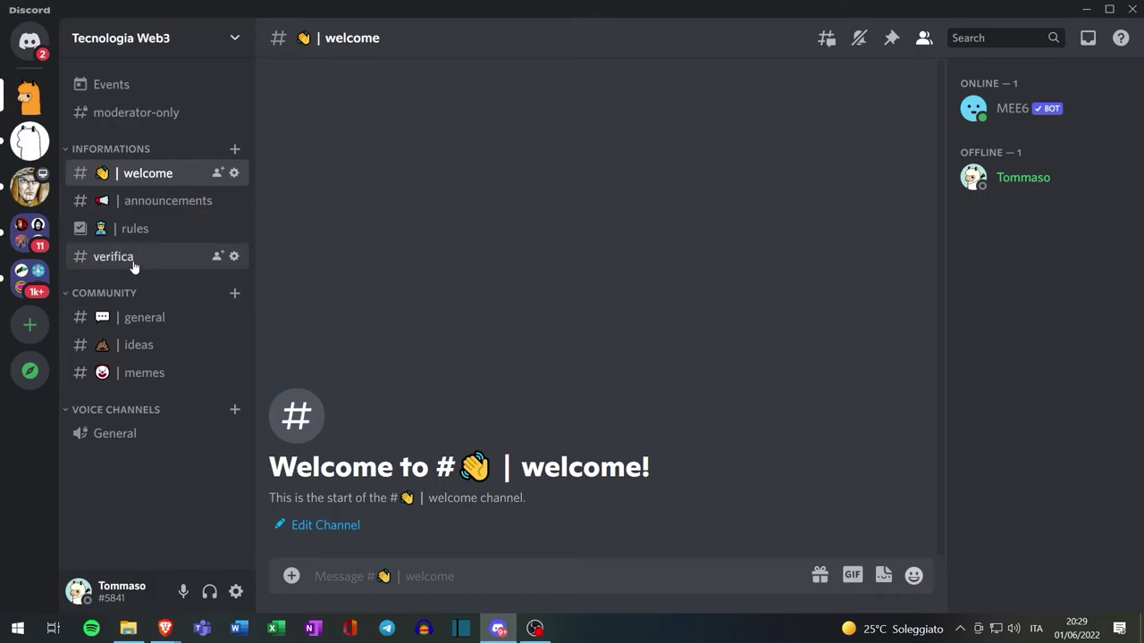
{"action": "key", "text": "alt+Tab"}
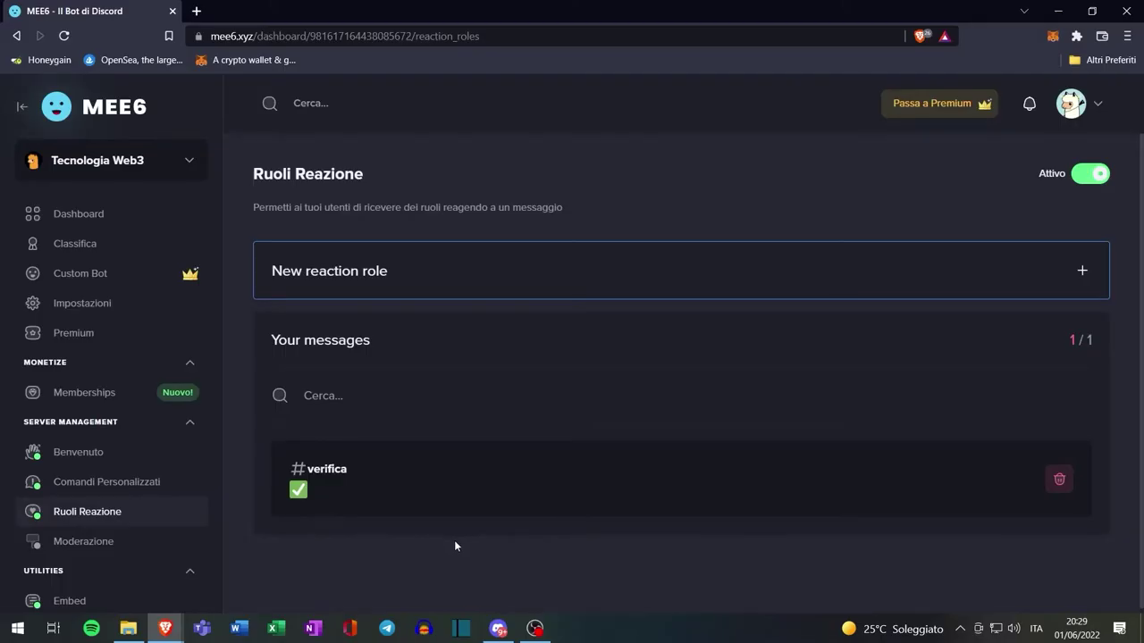
{"action": "left_click", "coordinate": [96, 546]}
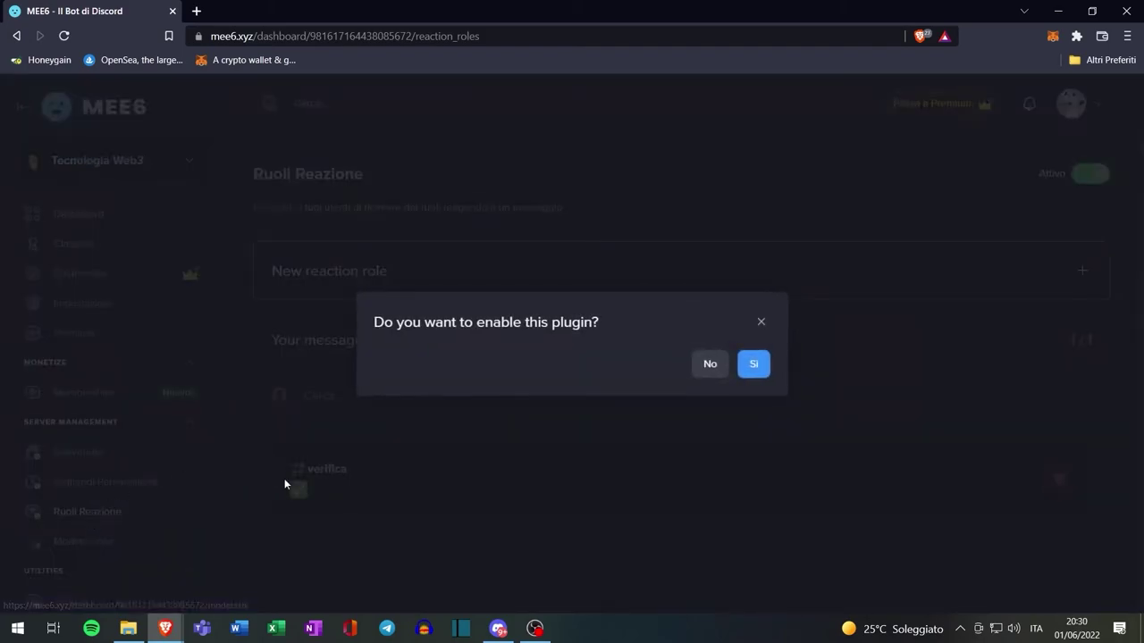
{"action": "left_click", "coordinate": [753, 367]}
{"action": "scroll", "coordinate": [500, 252], "scroll_direction": "down", "scroll_amount": 5}
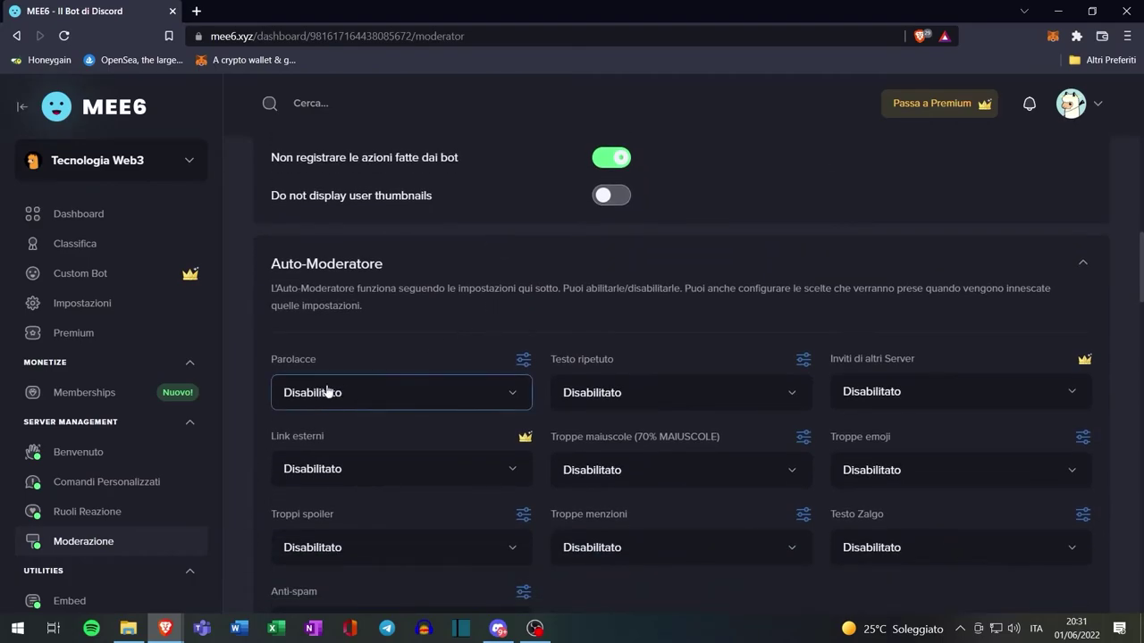
{"action": "left_click", "coordinate": [327, 394]}
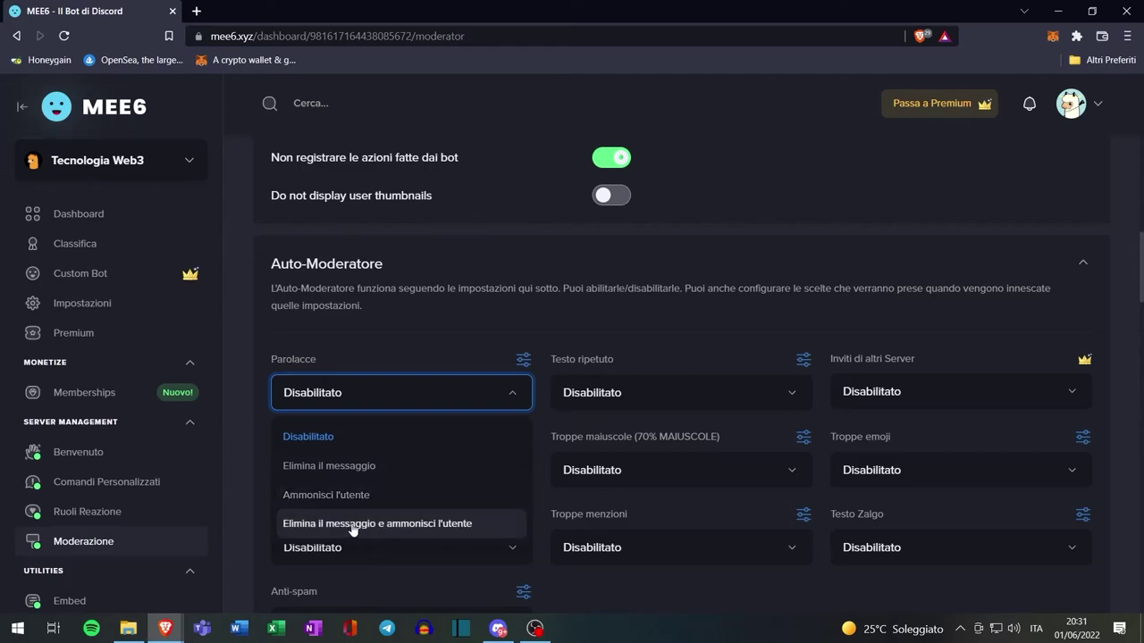
{"action": "left_click", "coordinate": [434, 391]}
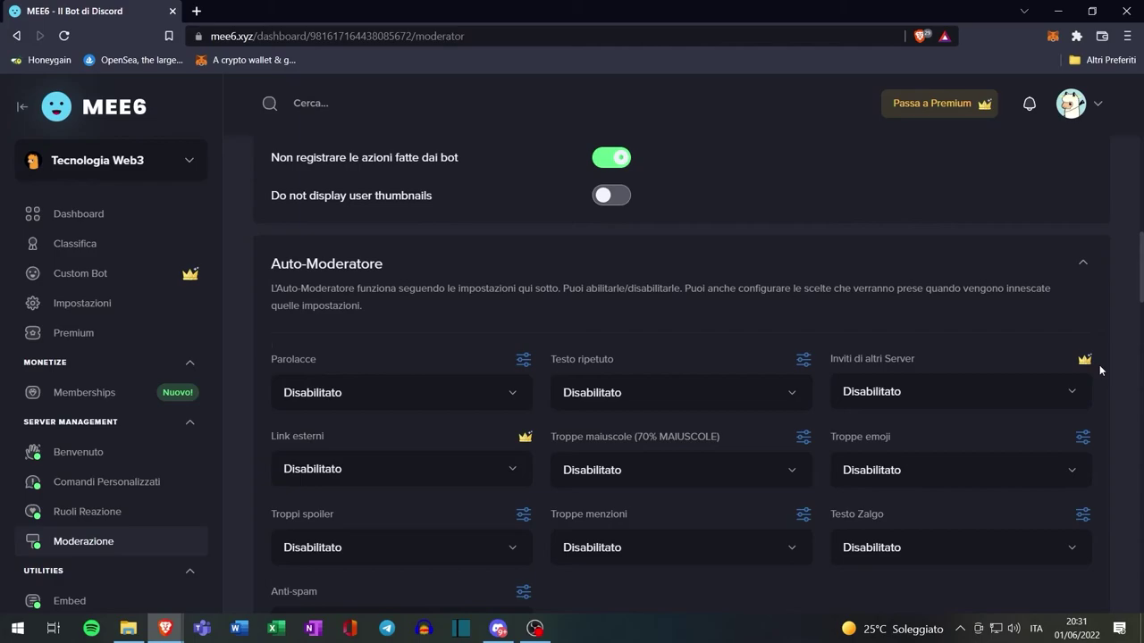
{"action": "left_click", "coordinate": [936, 104]}
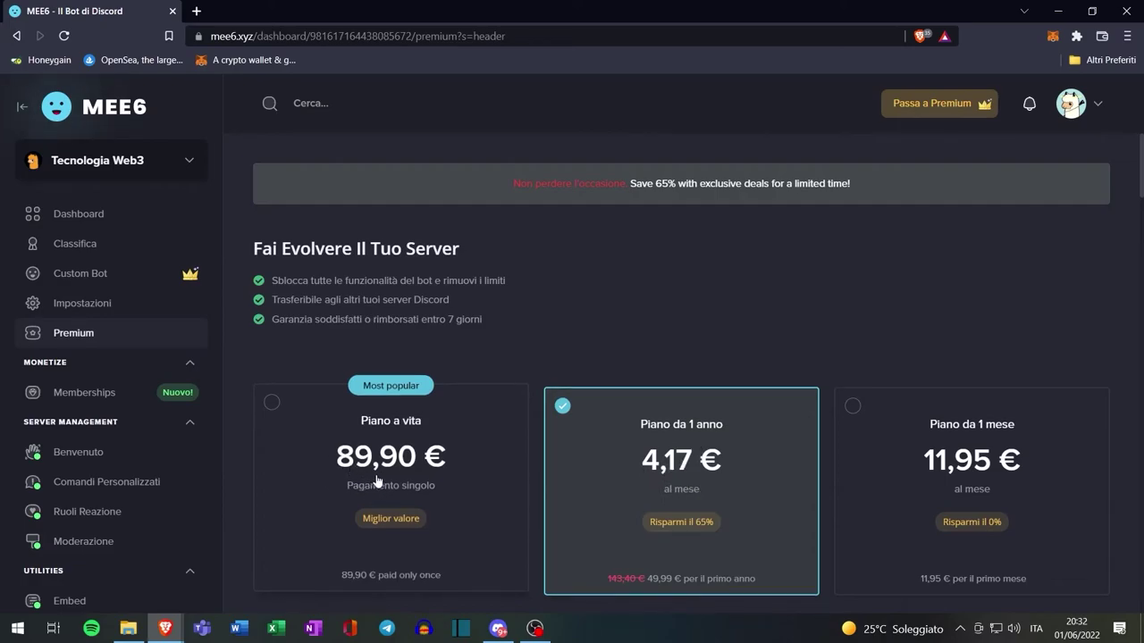
{"action": "key", "text": "alt+Left"}
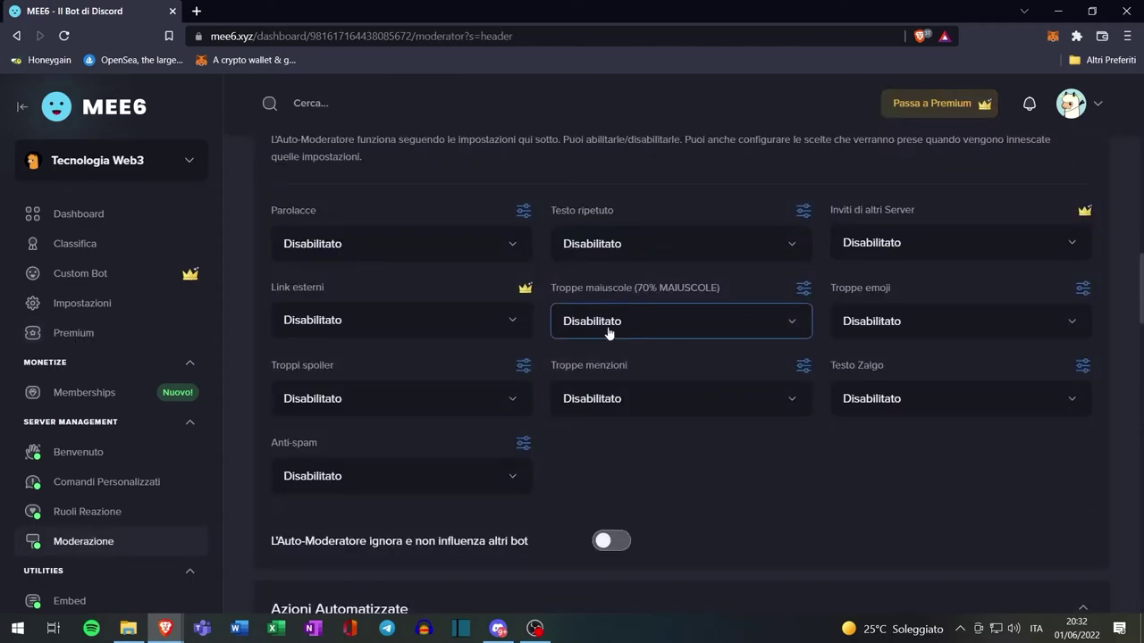
Make the MEE6 auto-moderator ignore other bots and save
{"action": "scroll", "coordinate": [608, 333], "scroll_direction": "down", "scroll_amount": 3}
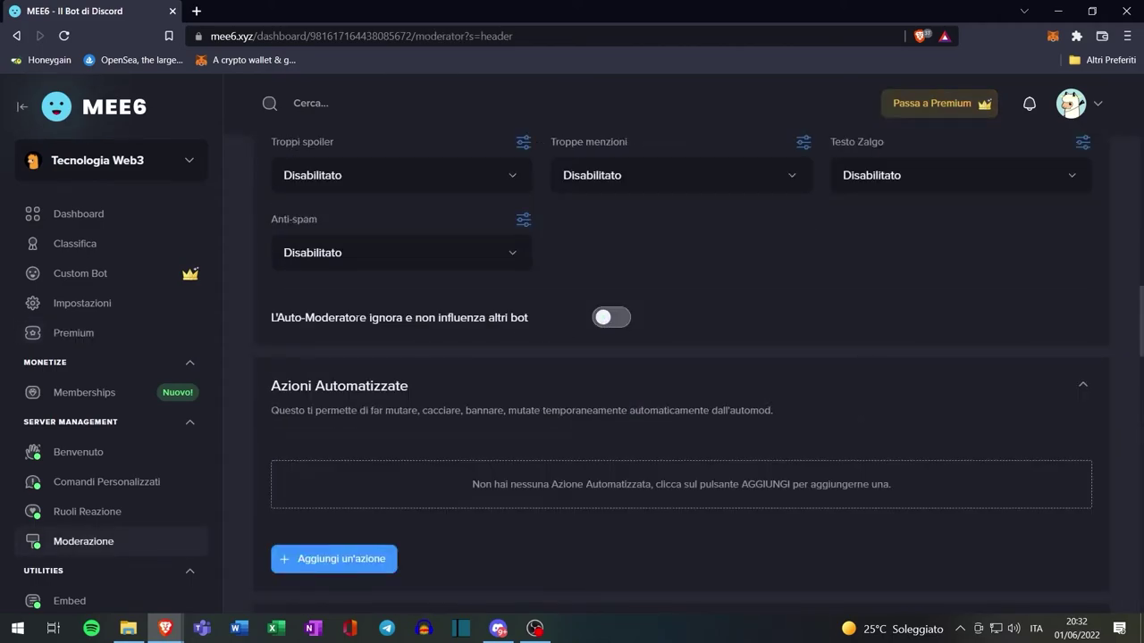
{"action": "left_click", "coordinate": [609, 320]}
{"action": "left_click", "coordinate": [1080, 574]}
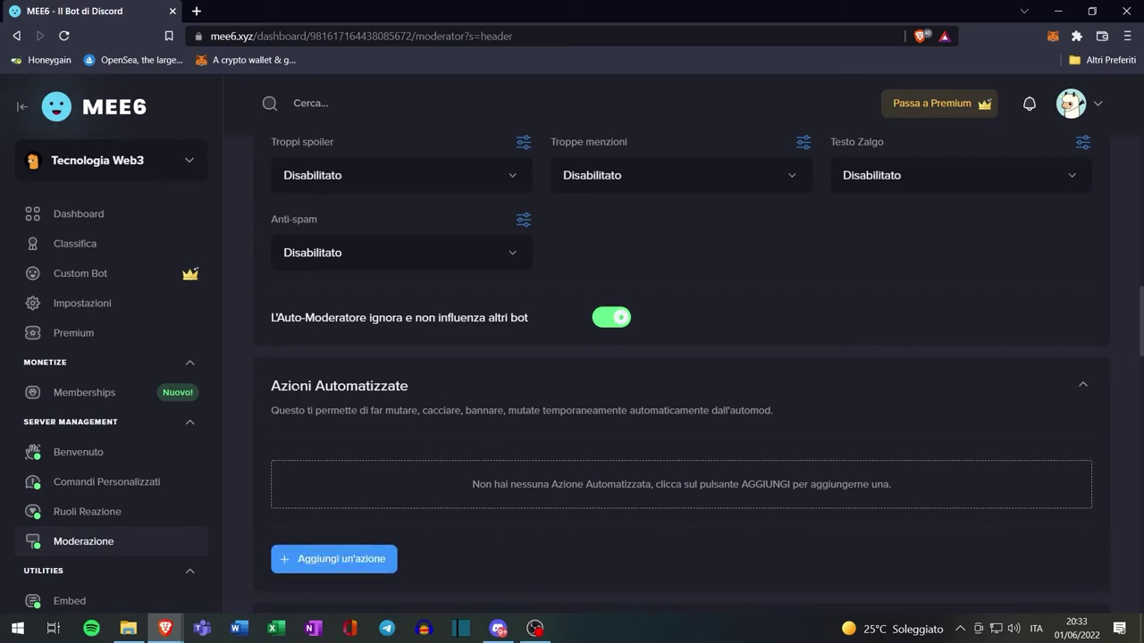
Add an automated action muting members after 3 infractions within 9 minutes
{"action": "left_click", "coordinate": [333, 558]}
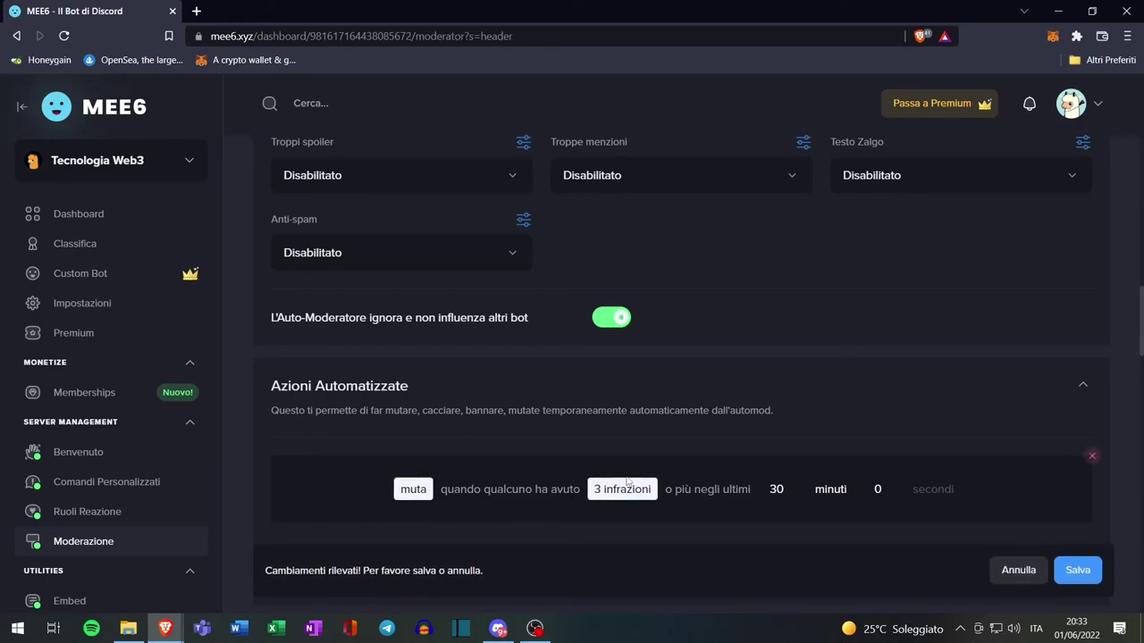
{"action": "left_click", "coordinate": [777, 490]}
{"action": "left_click", "coordinate": [778, 531]}
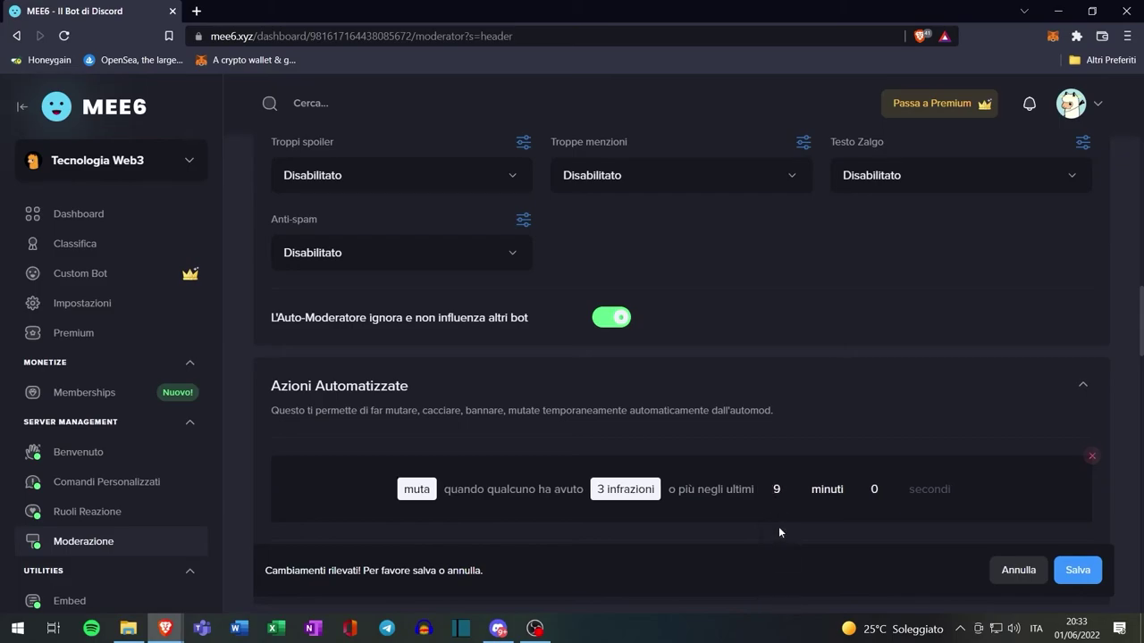
{"action": "left_click", "coordinate": [416, 489]}
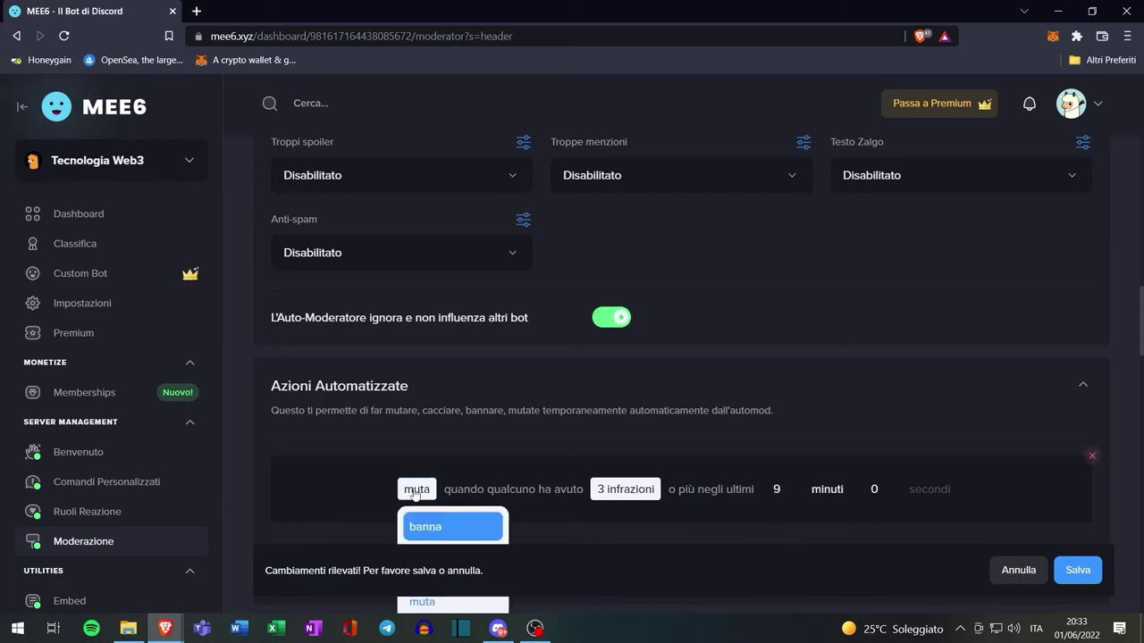
{"action": "scroll", "coordinate": [456, 527], "scroll_direction": "down", "scroll_amount": 2}
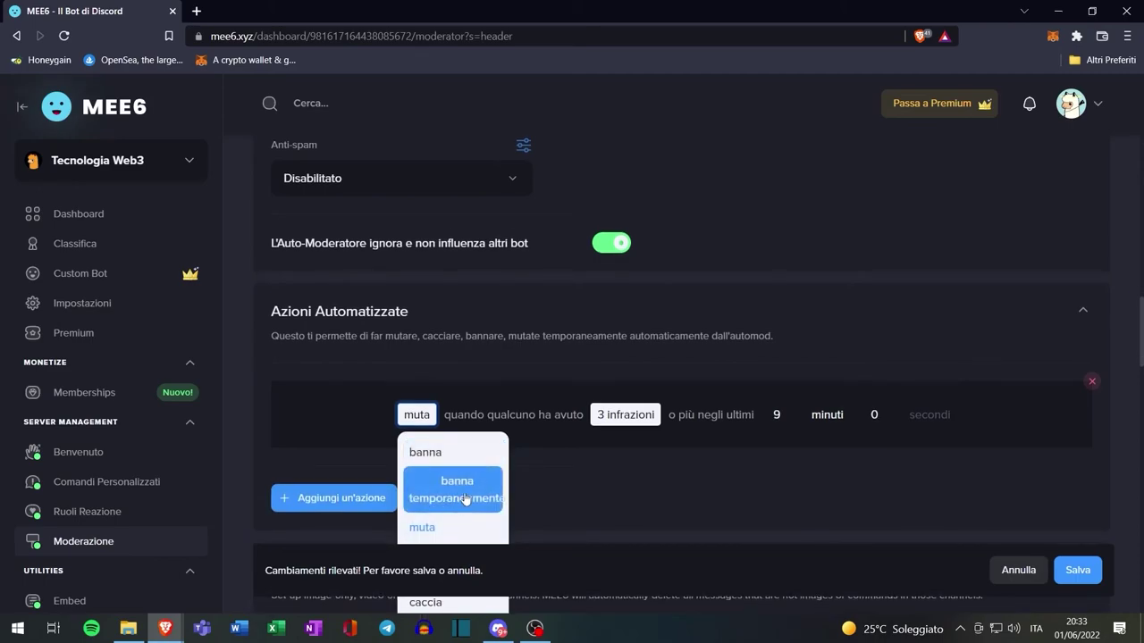
{"action": "scroll", "coordinate": [468, 494], "scroll_direction": "down", "scroll_amount": 1}
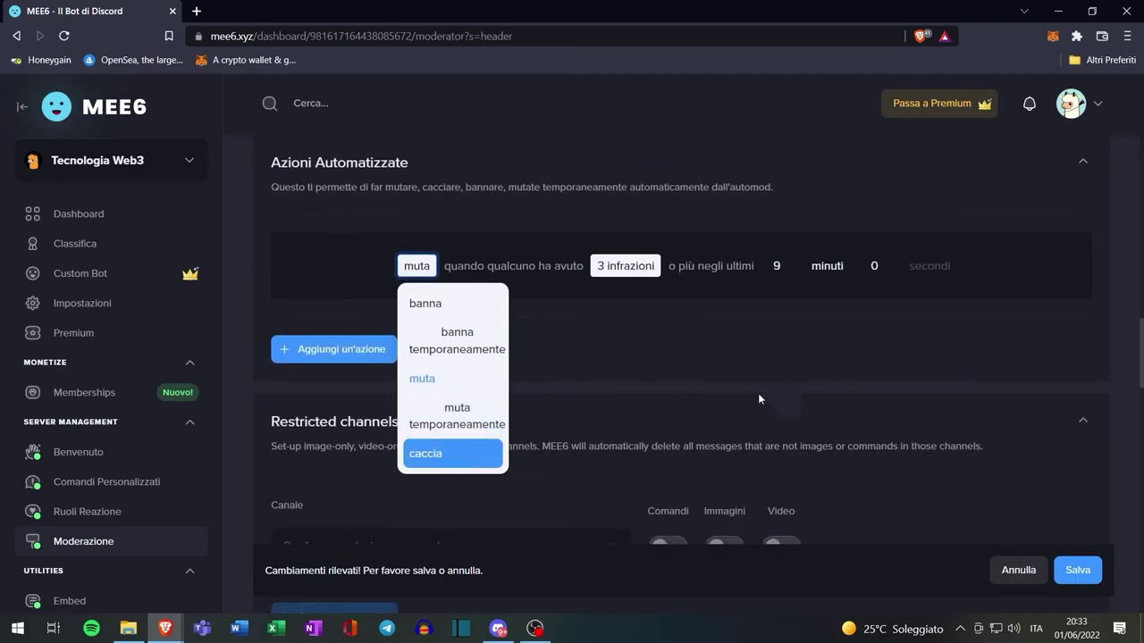
{"action": "left_click", "coordinate": [1078, 572]}
Create a yellow role named Bots displayed separately from online members
{"action": "key", "text": "alt+Tab"}
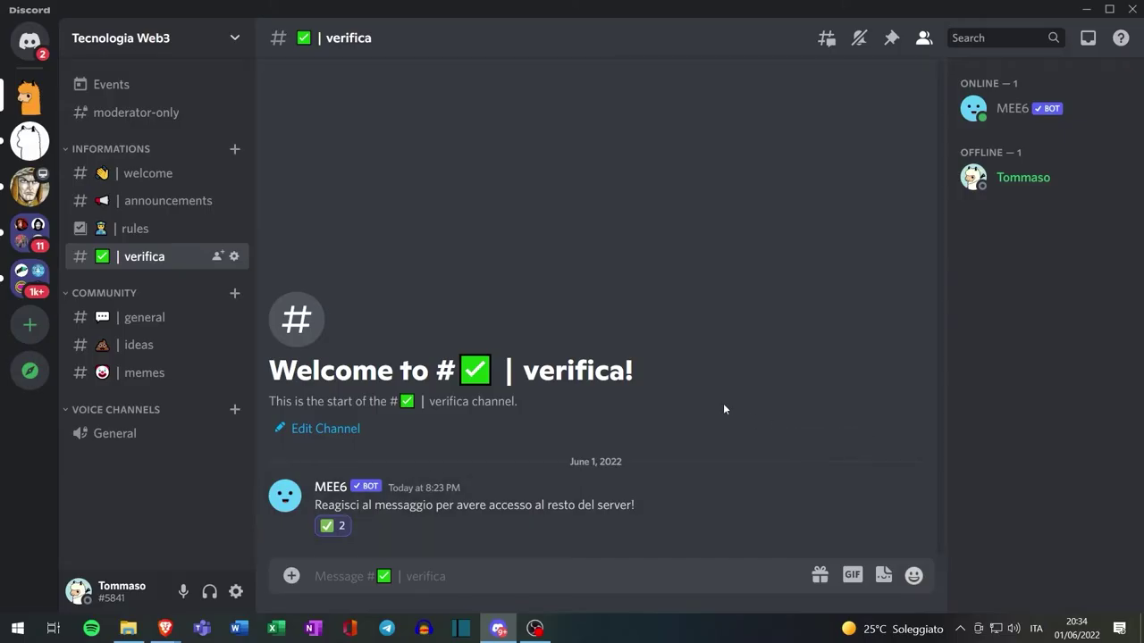
{"action": "left_click", "coordinate": [198, 39]}
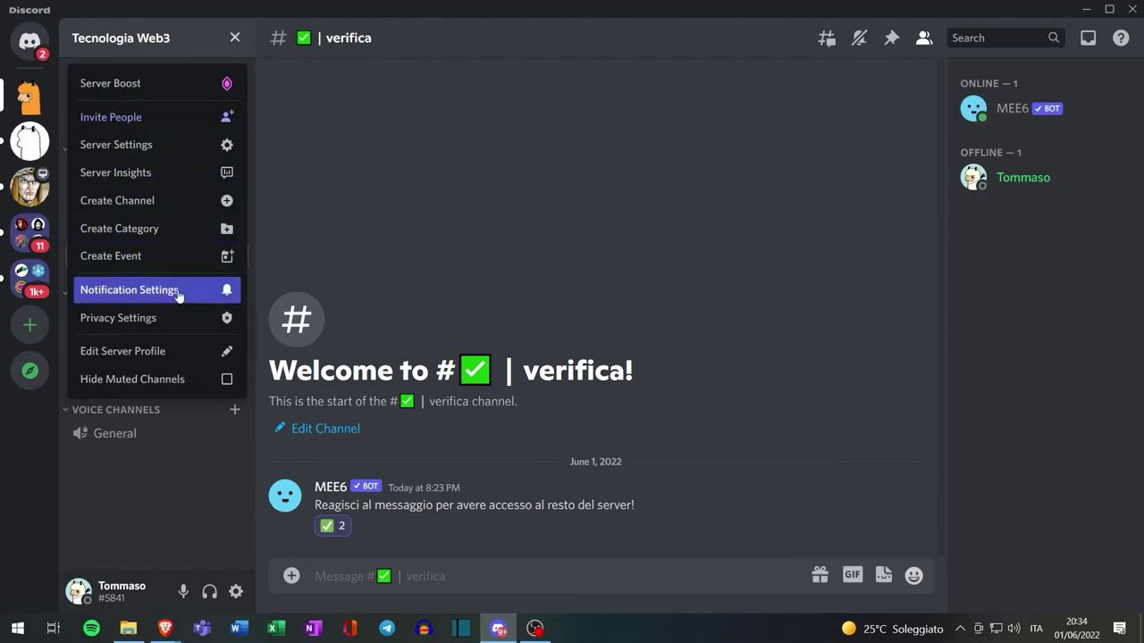
{"action": "left_click", "coordinate": [152, 147]}
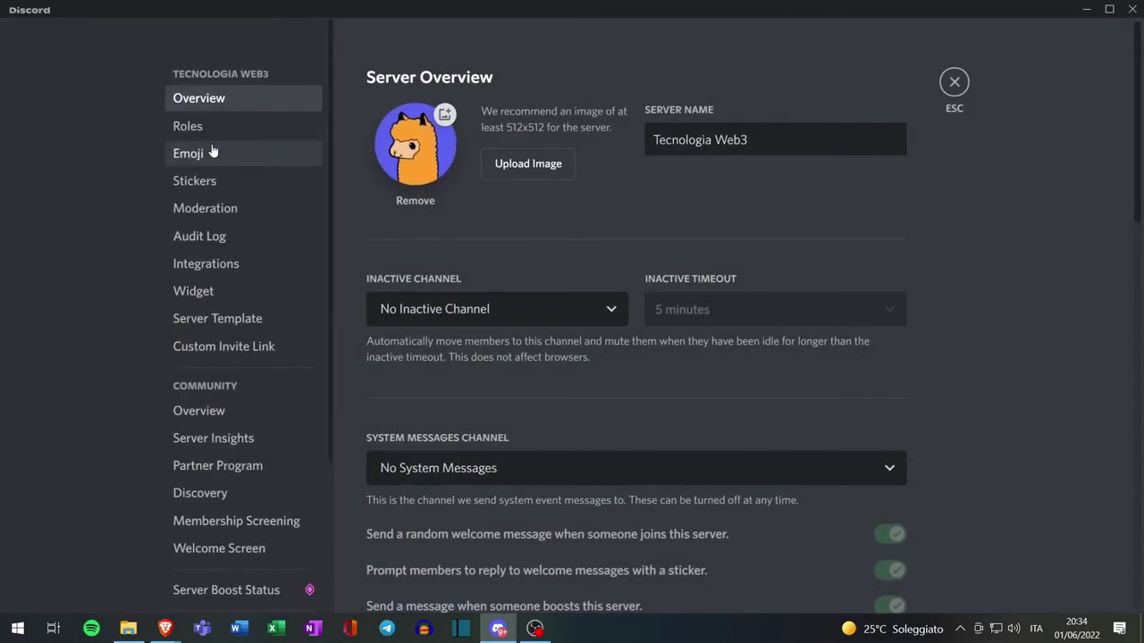
{"action": "left_click", "coordinate": [203, 125]}
{"action": "left_click", "coordinate": [863, 229]}
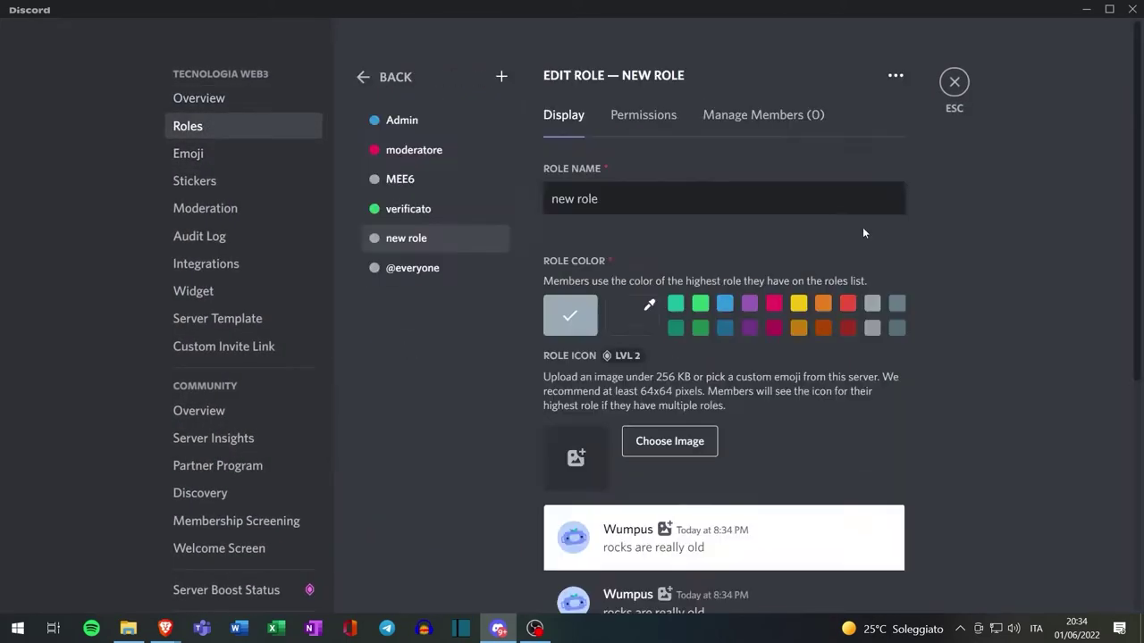
{"action": "left_click", "coordinate": [798, 307]}
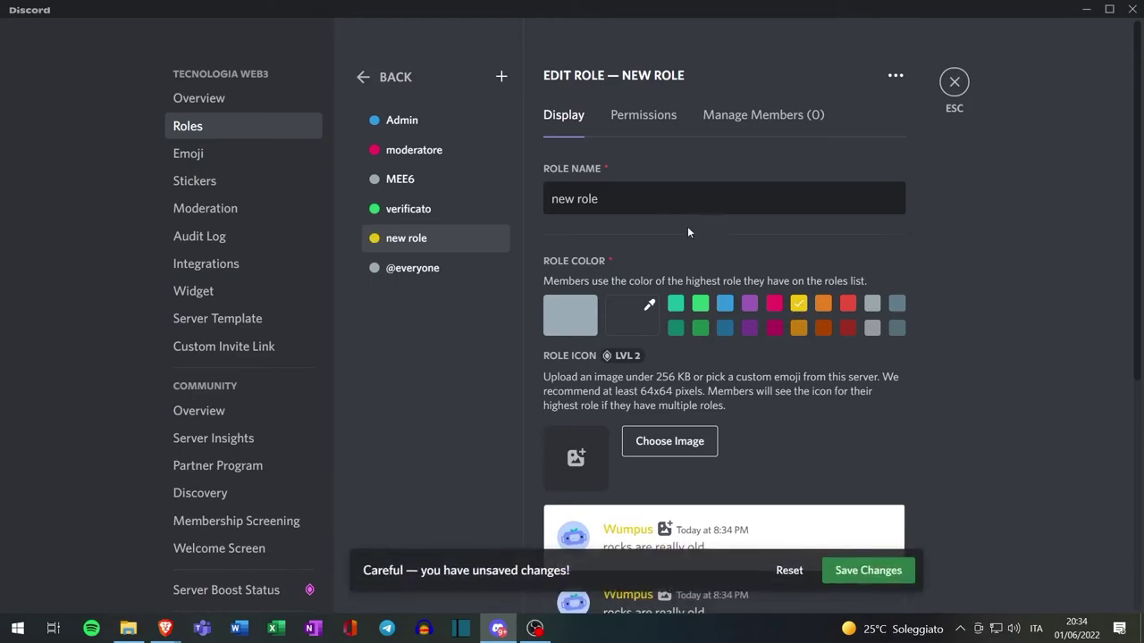
{"action": "triple_click", "coordinate": [601, 204]}
{"action": "type", "text": "Bots"}
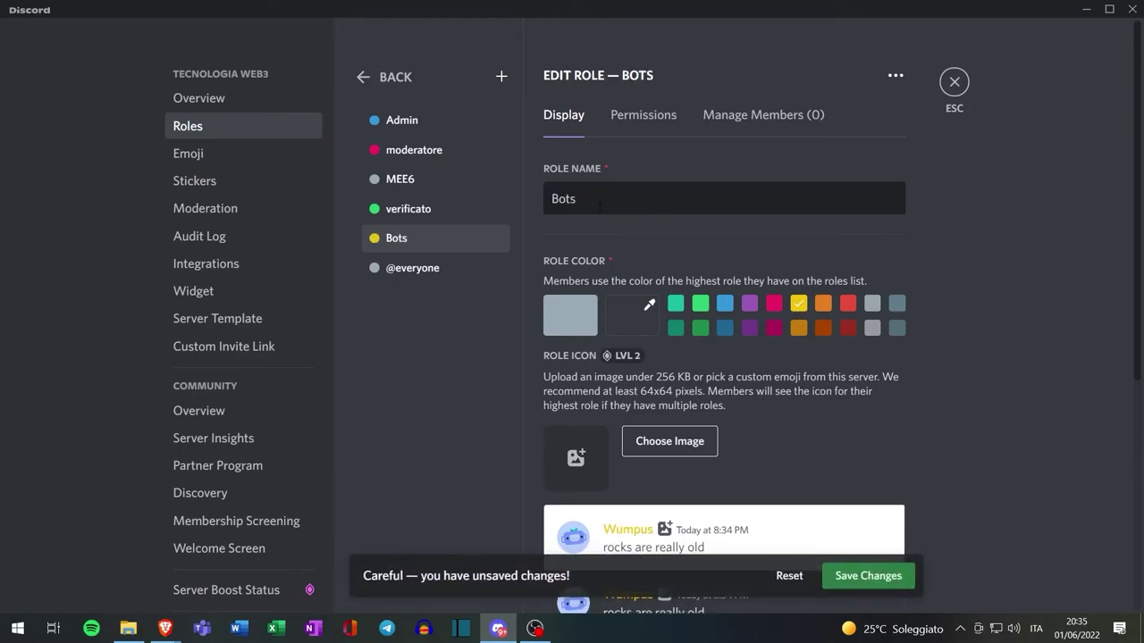
{"action": "scroll", "coordinate": [888, 462], "scroll_direction": "down", "scroll_amount": 3}
{"action": "left_click", "coordinate": [888, 462]}
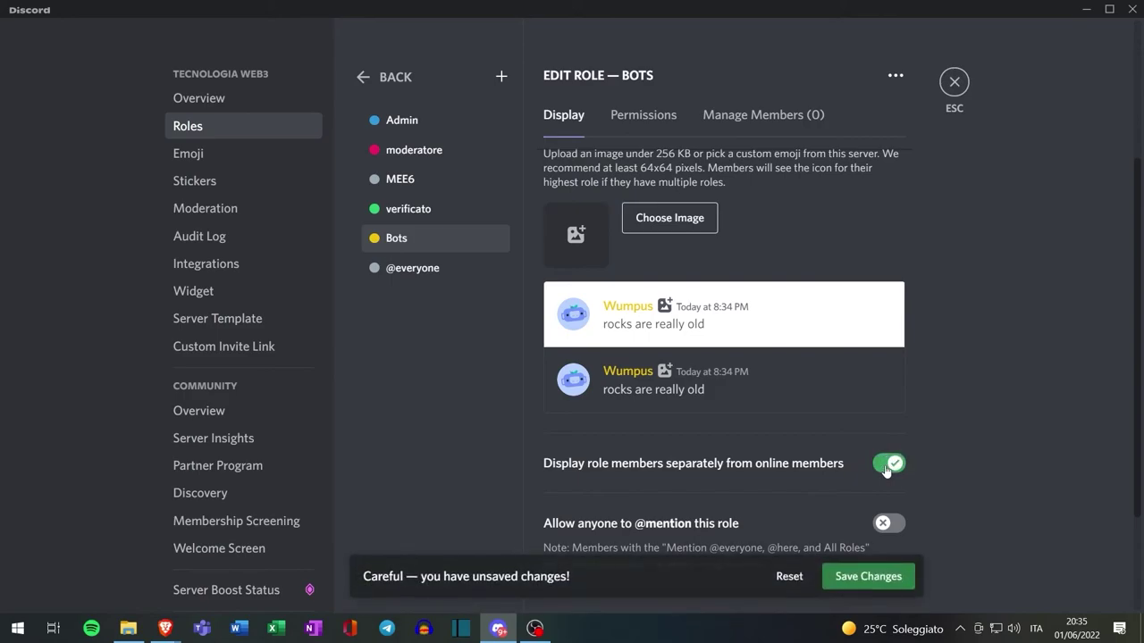
{"action": "left_click", "coordinate": [869, 576]}
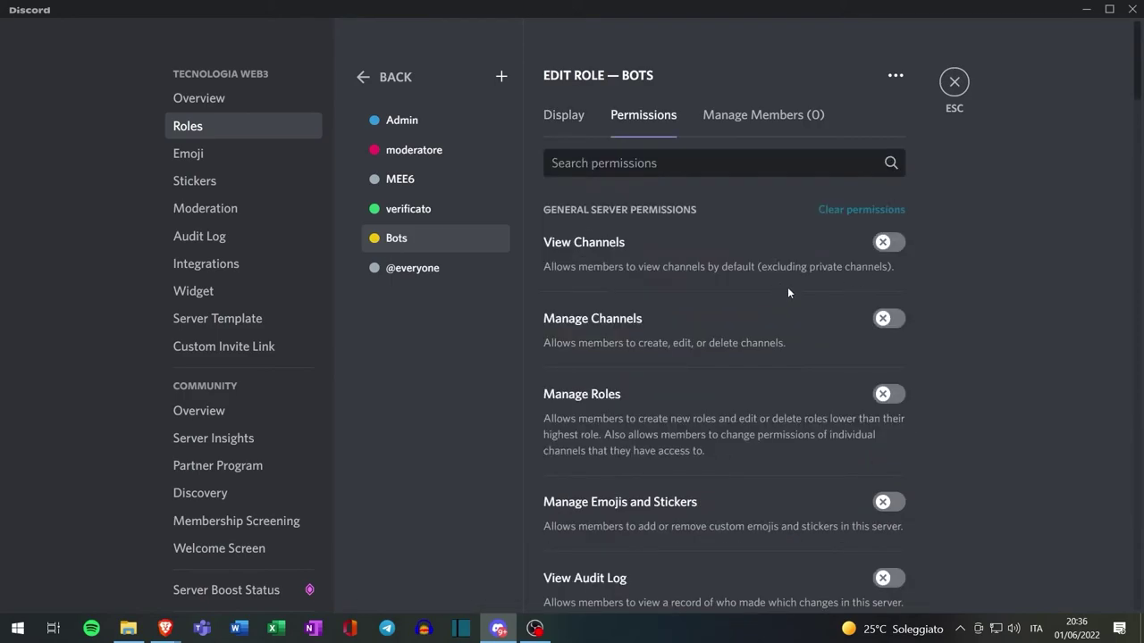
Grant the Bots role Administrator permission
{"action": "scroll", "coordinate": [788, 292], "scroll_direction": "down", "scroll_amount": 20}
{"action": "scroll", "coordinate": [799, 422], "scroll_direction": "down", "scroll_amount": 10}
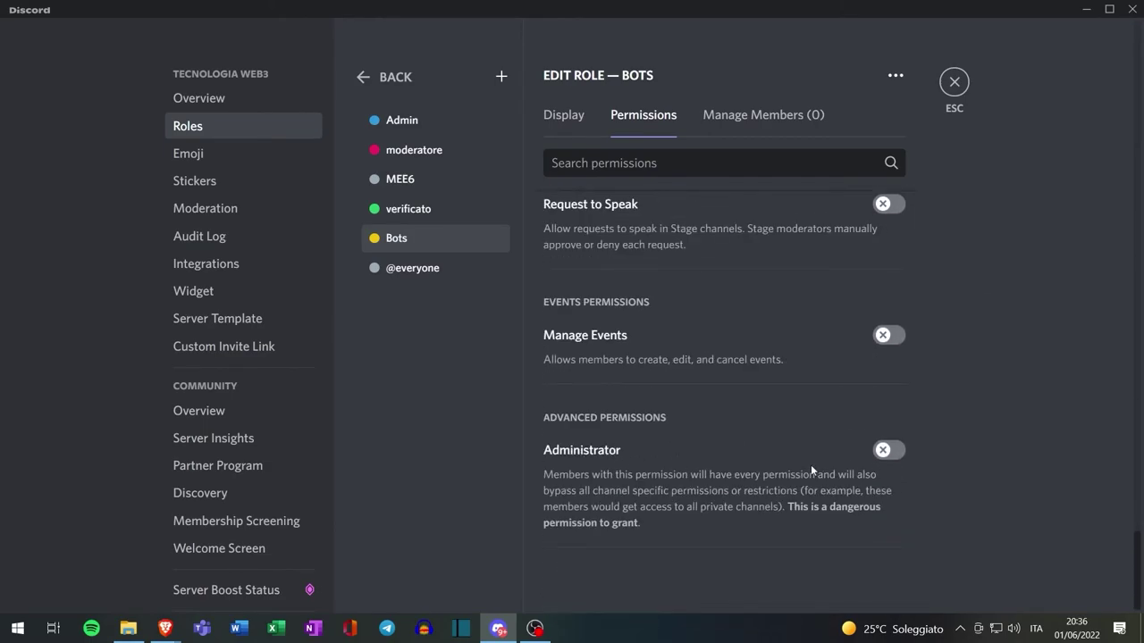
{"action": "left_click", "coordinate": [888, 449]}
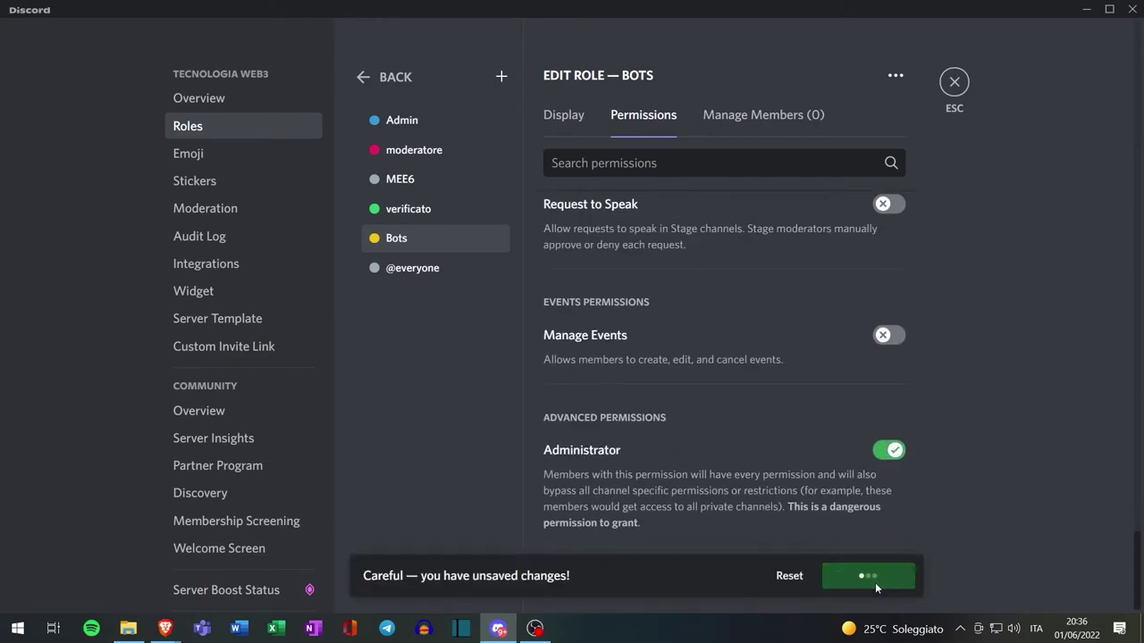
{"action": "left_click", "coordinate": [957, 83]}
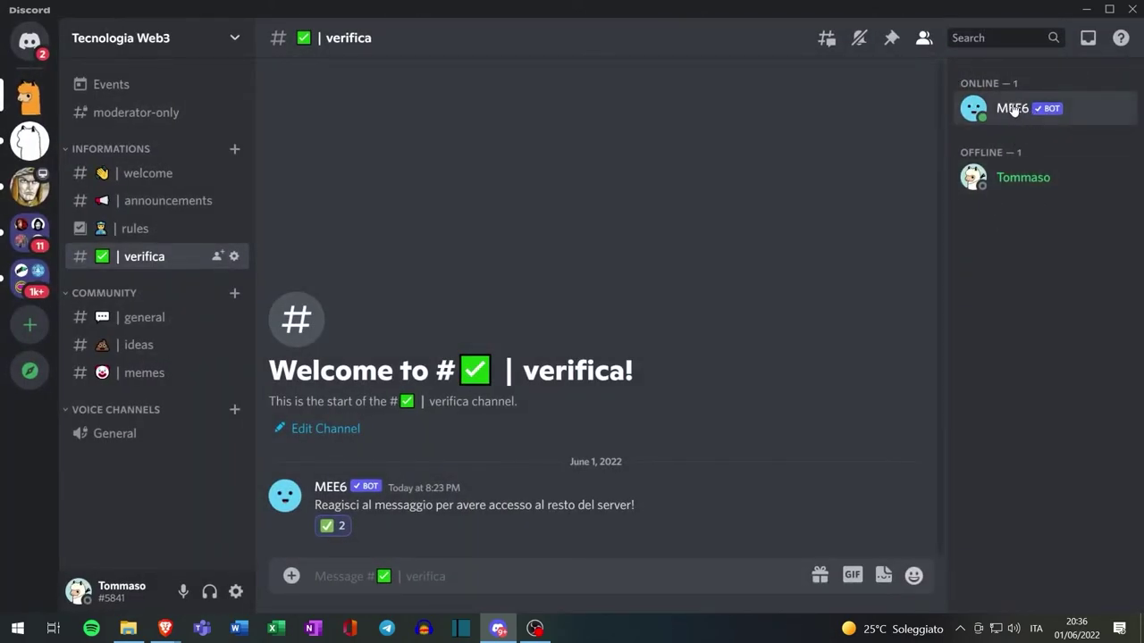
Assign the Bots role to MEE6 from its member profile
{"action": "left_click", "coordinate": [1014, 109]}
{"action": "left_click", "coordinate": [771, 380]}
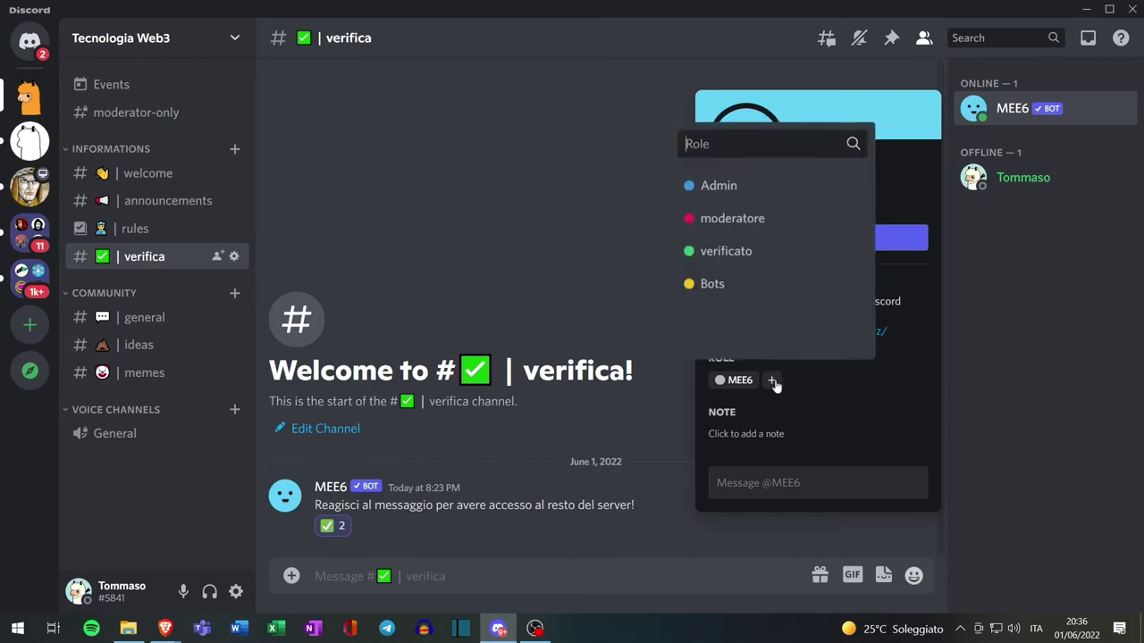
{"action": "left_click", "coordinate": [711, 290]}
{"action": "key", "text": "Escape"}
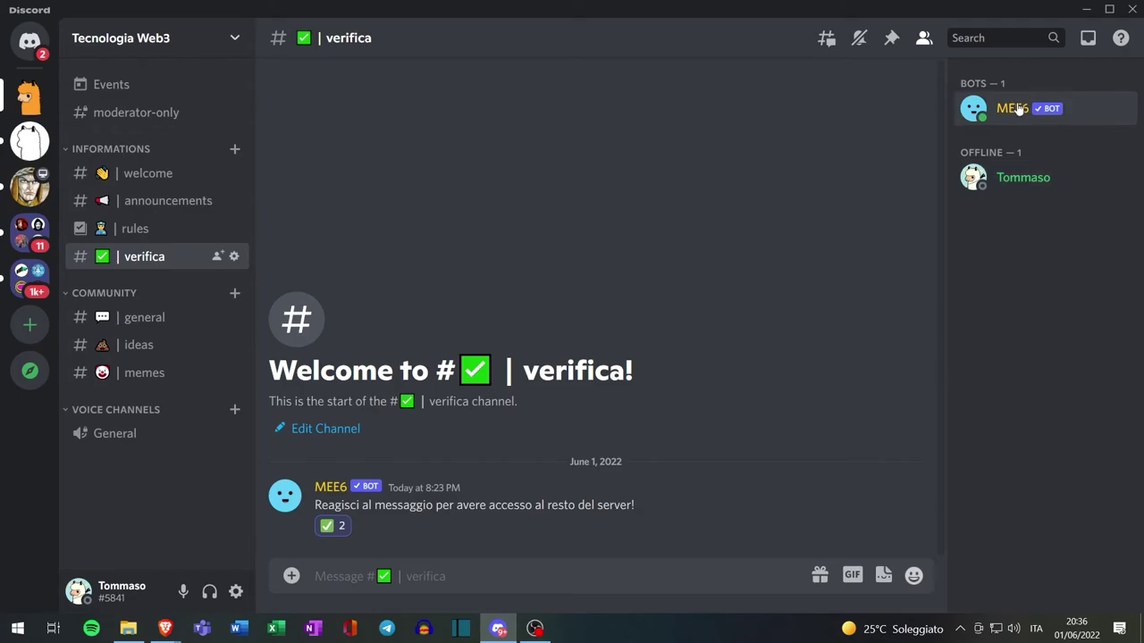
{"action": "key", "text": "alt+Tab"}
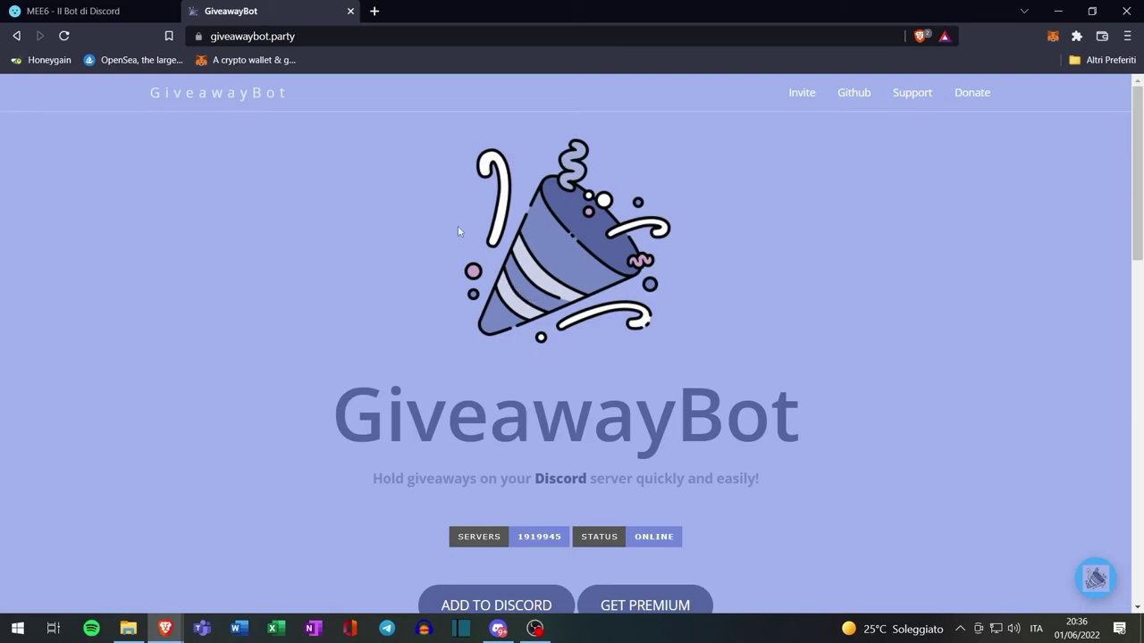
Authorize GiveawayBot for the Tecnologia Web3 server, passing the hCaptcha check
{"action": "scroll", "coordinate": [721, 266], "scroll_direction": "down", "scroll_amount": 2}
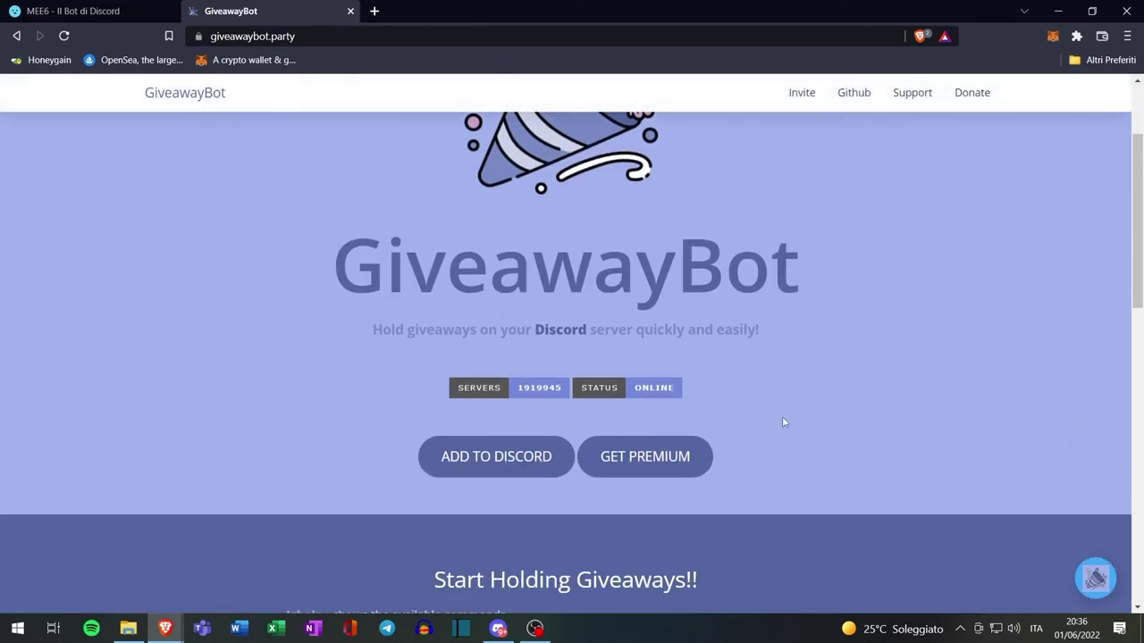
{"action": "left_click", "coordinate": [470, 474]}
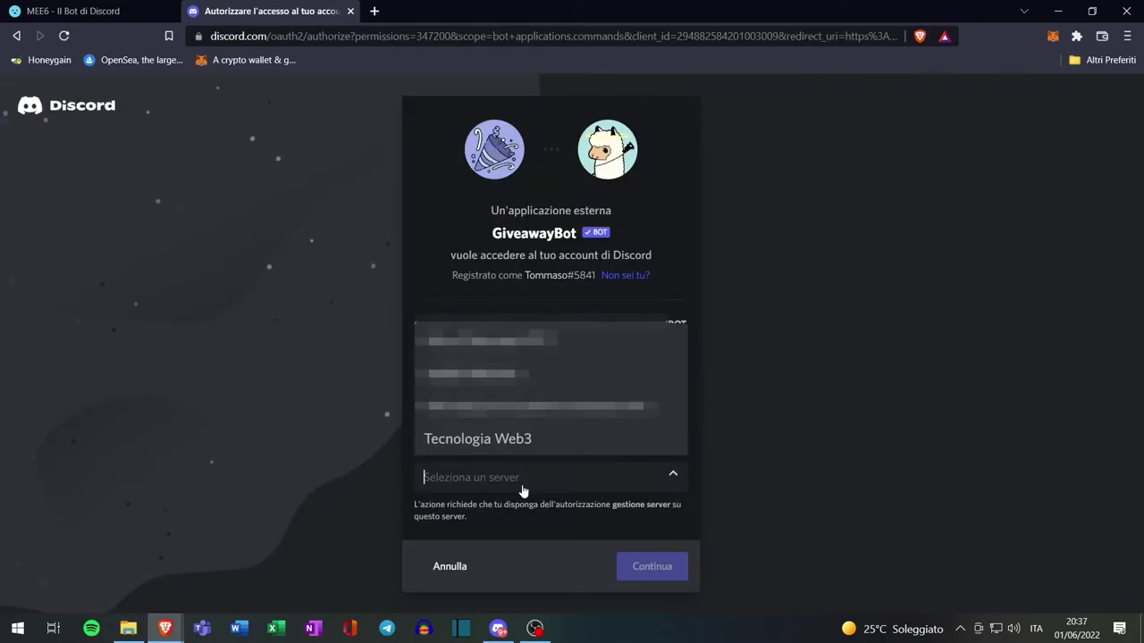
{"action": "left_click", "coordinate": [435, 447]}
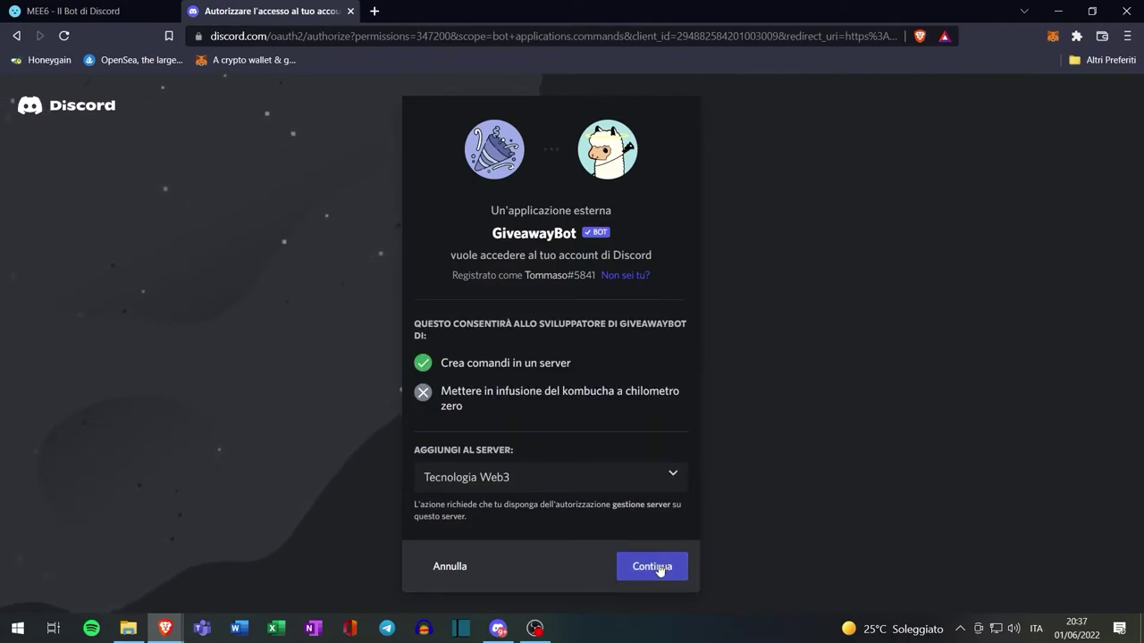
{"action": "left_click", "coordinate": [655, 567]}
{"action": "scroll", "coordinate": [661, 383], "scroll_direction": "down", "scroll_amount": 3}
{"action": "left_click", "coordinate": [658, 594]}
{"action": "left_click", "coordinate": [462, 460]}
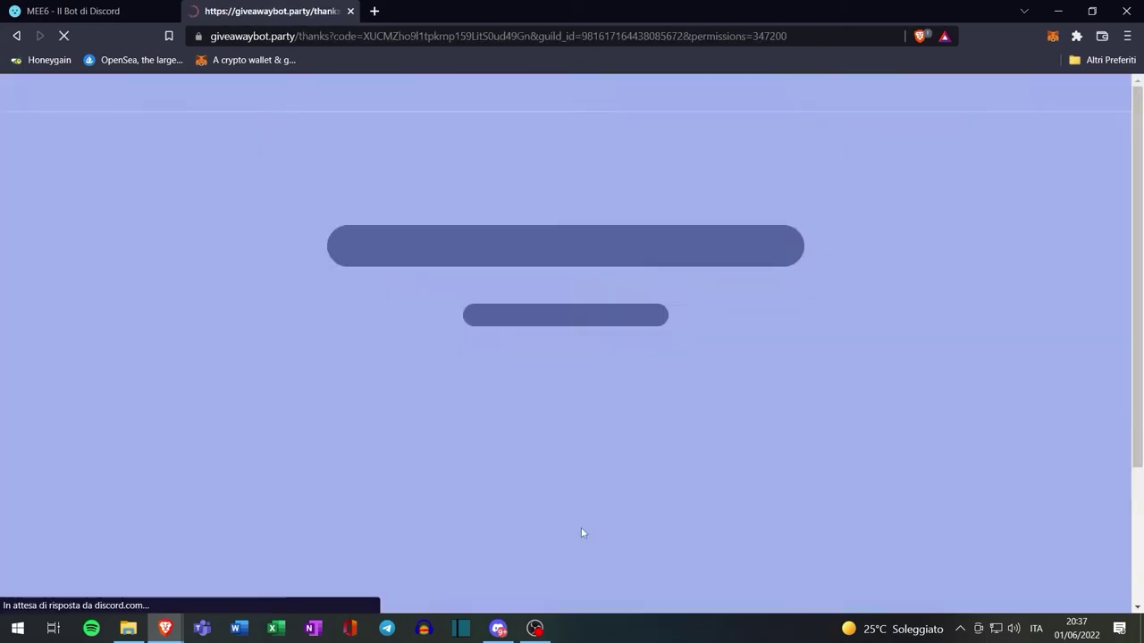
{"action": "left_click", "coordinate": [498, 628]}
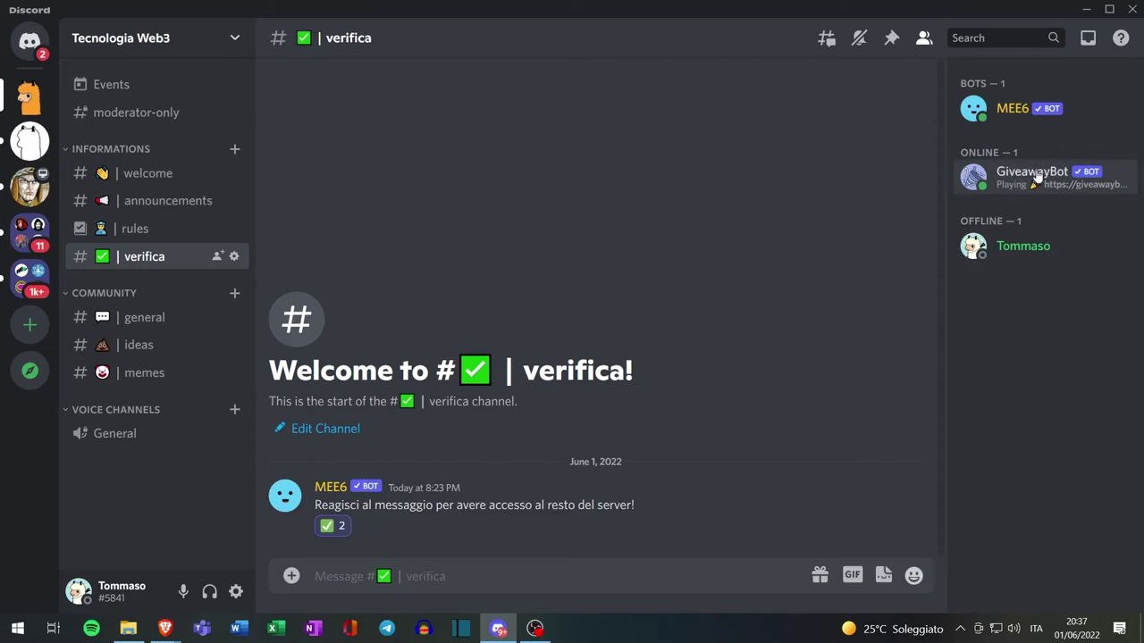
Give GiveawayBot the Bots role
{"action": "right_click", "coordinate": [1033, 179]}
{"action": "mouse_move", "coordinate": [954, 583]}
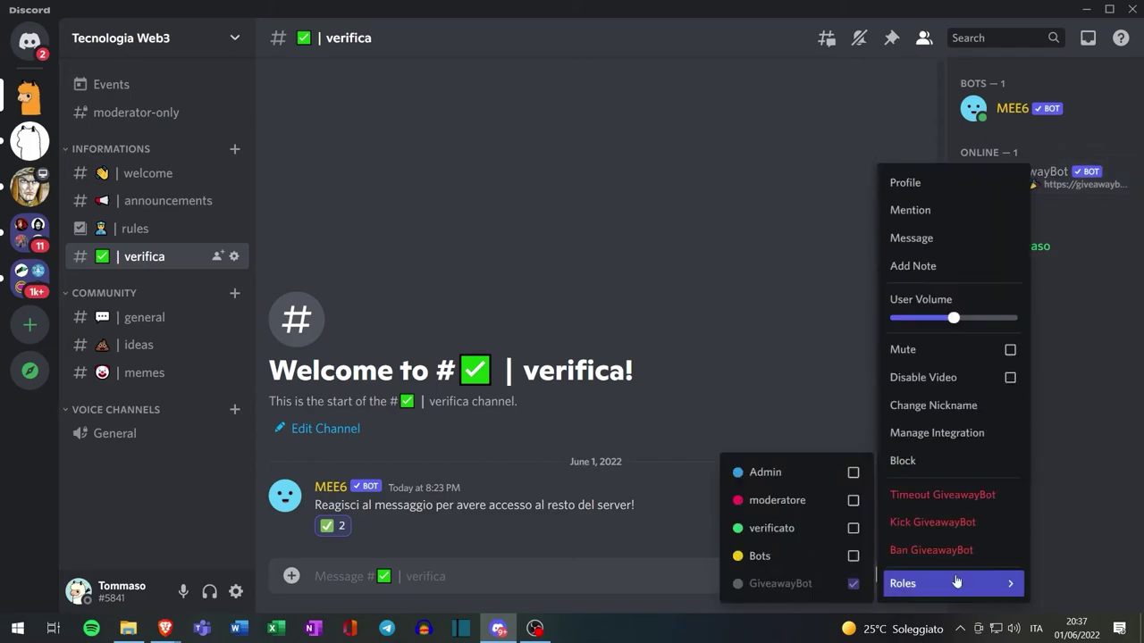
{"action": "left_click", "coordinate": [852, 559]}
Create a private 'giveaway' channel accessible to moderatore and MEE6
{"action": "right_click", "coordinate": [161, 480]}
{"action": "left_click", "coordinate": [216, 529]}
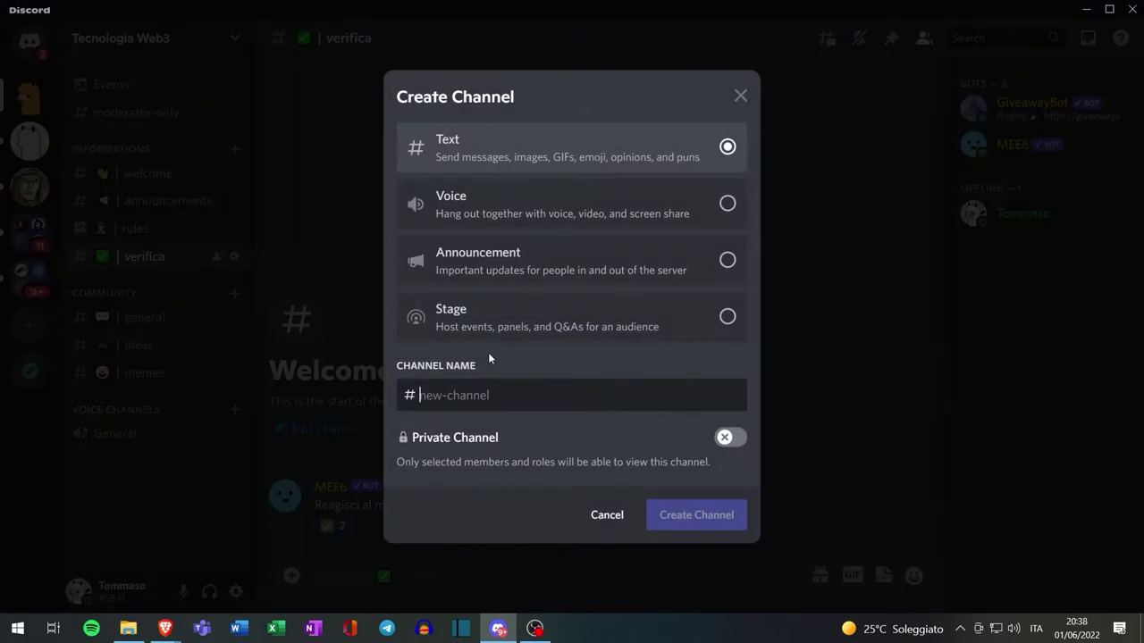
{"action": "type", "text": "giveaway"}
{"action": "left_click", "coordinate": [730, 437]}
{"action": "left_click", "coordinate": [706, 515]}
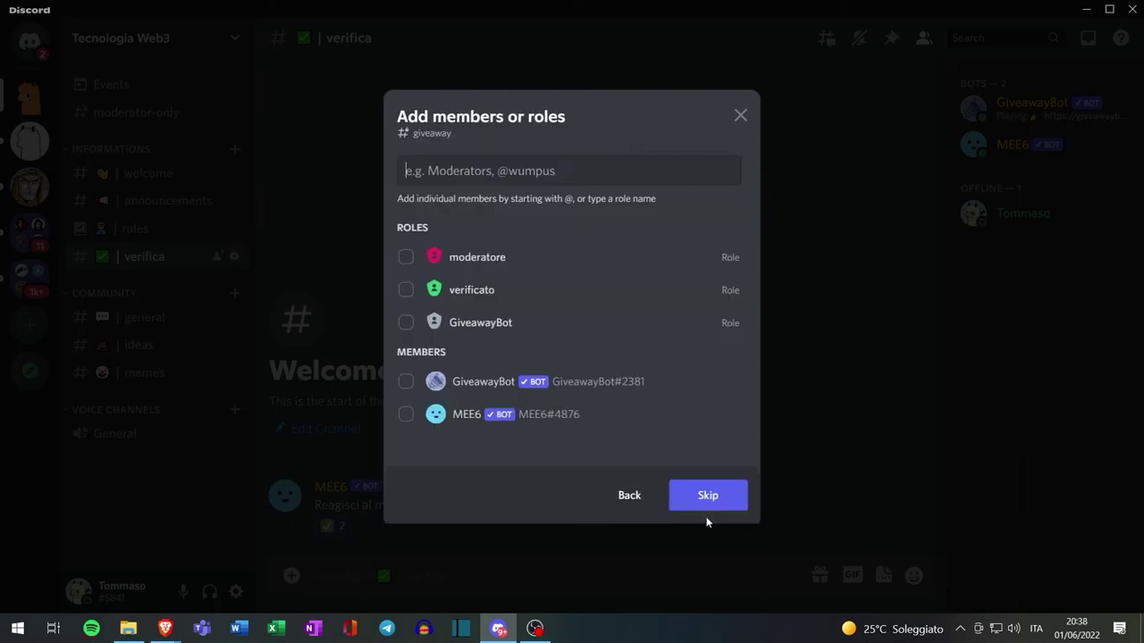
{"action": "left_click", "coordinate": [407, 258]}
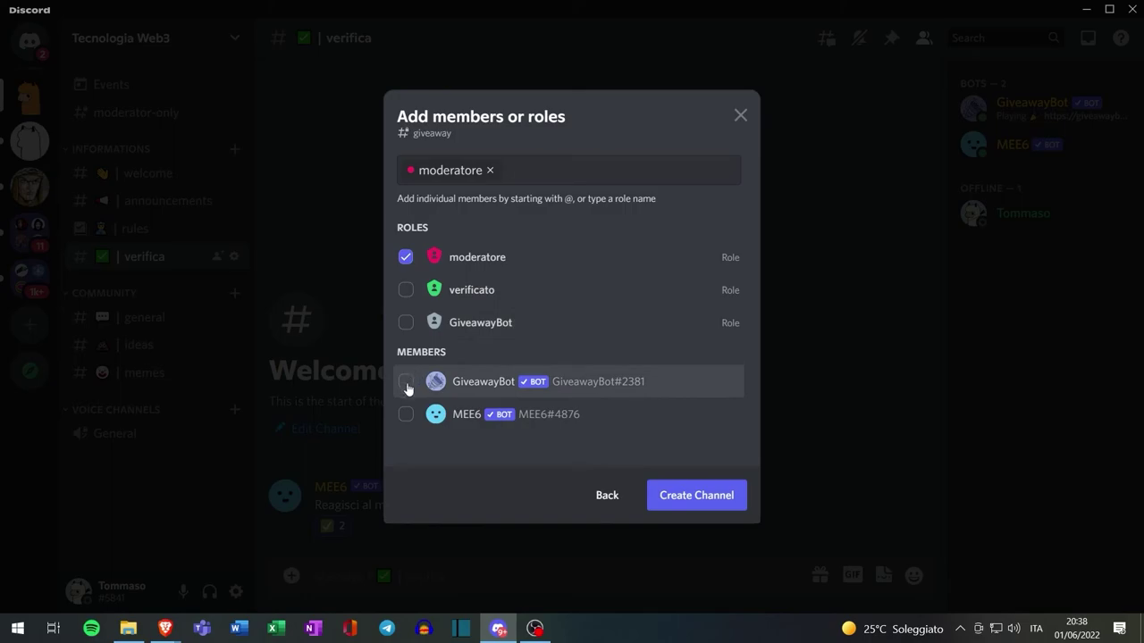
{"action": "left_click", "coordinate": [404, 415]}
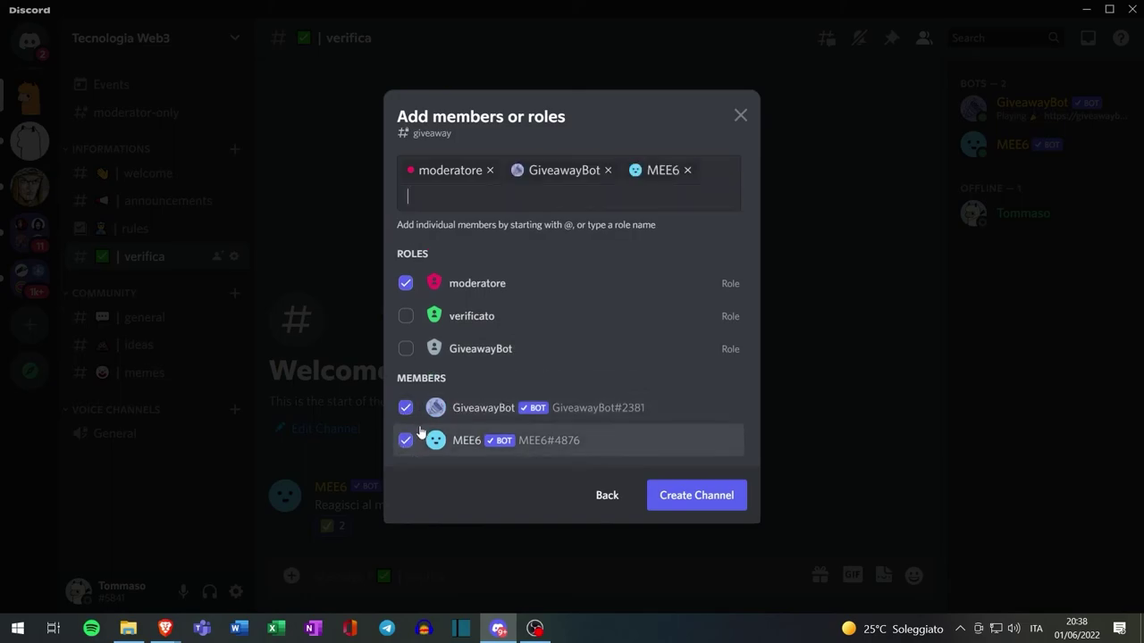
{"action": "left_click", "coordinate": [690, 499]}
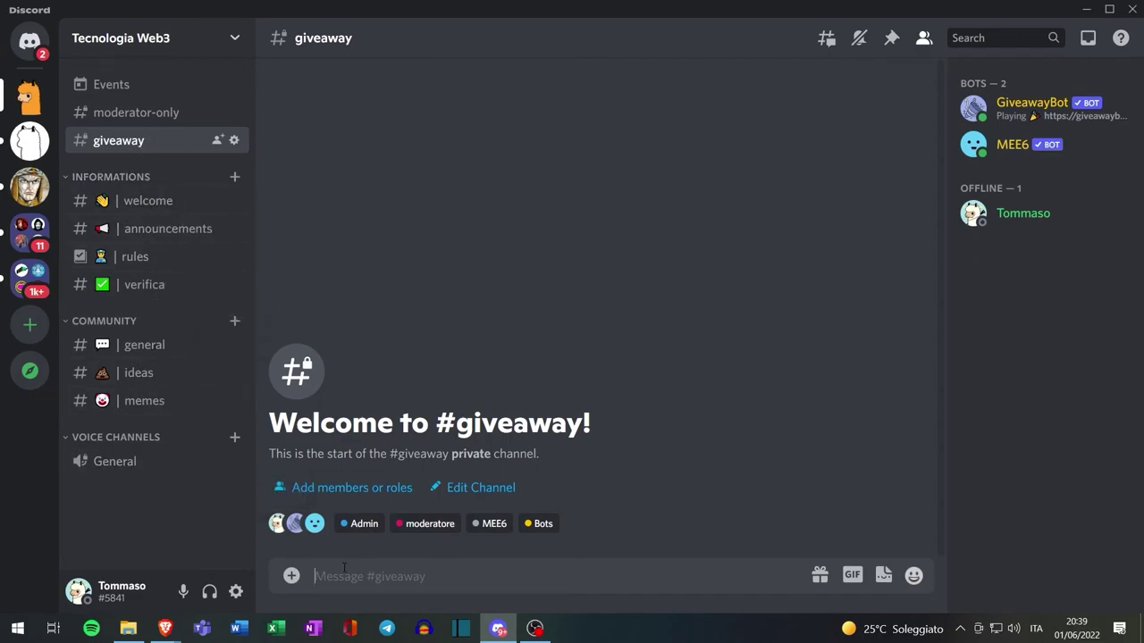
Run !gcreate for a 10-second, one-winner '1 NFT' giveaway in #general, then enter it with 🎉
{"action": "type", "text": "!gcreate"}
{"action": "key", "text": "Return"}
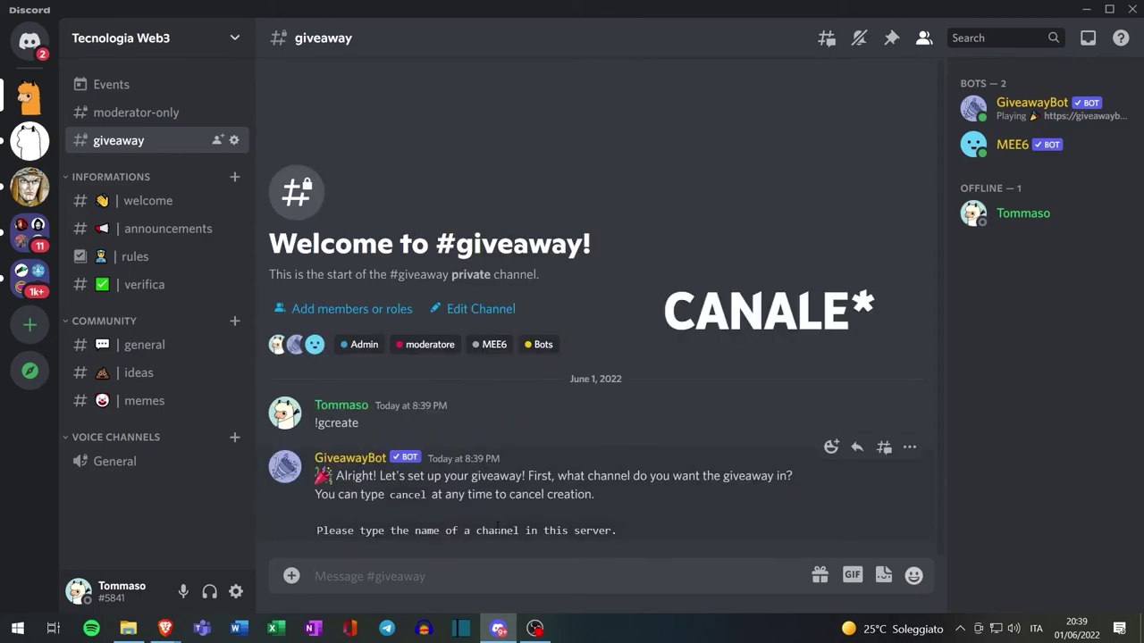
{"action": "type", "text": "general"}
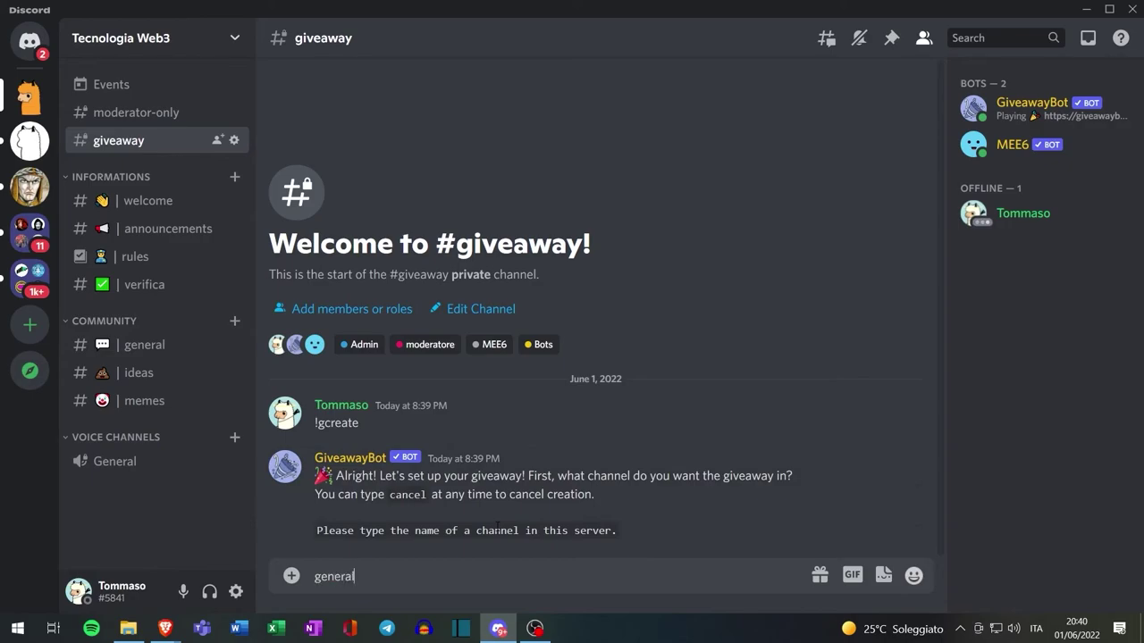
{"action": "key", "text": "Return"}
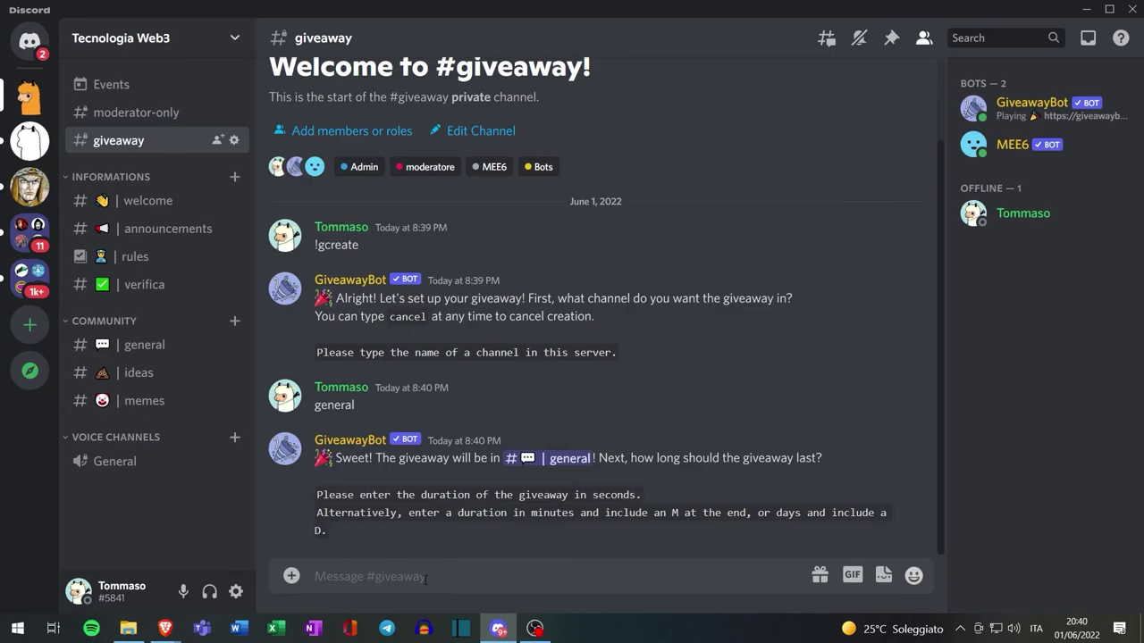
{"action": "type", "text": "1"}
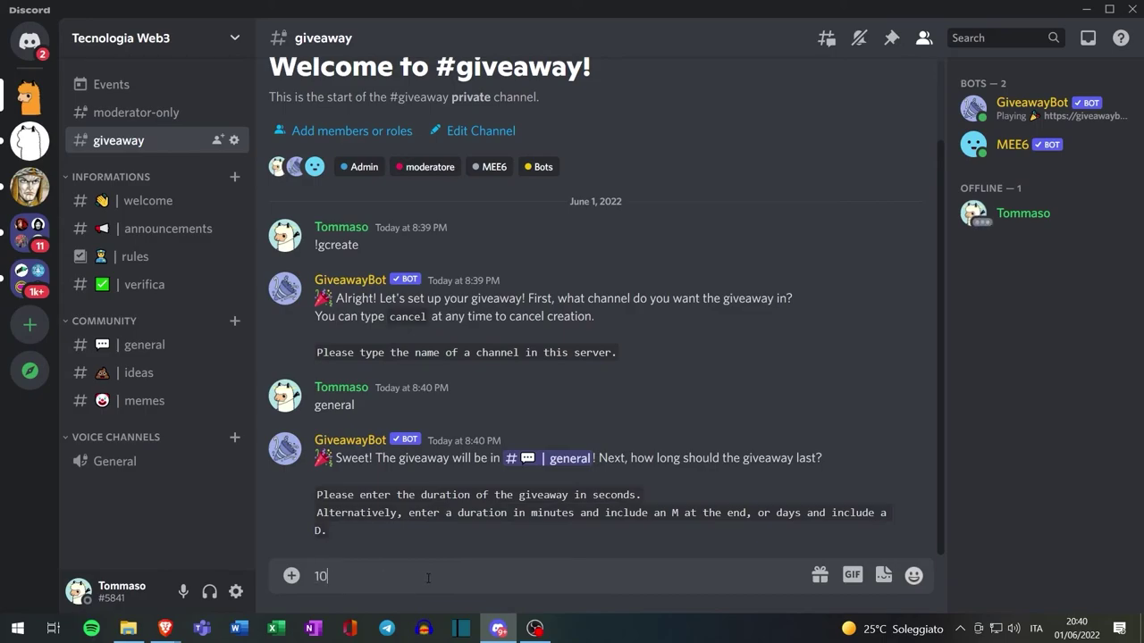
{"action": "type", "text": "0"}
{"action": "key", "text": "Return"}
{"action": "type", "text": "1"}
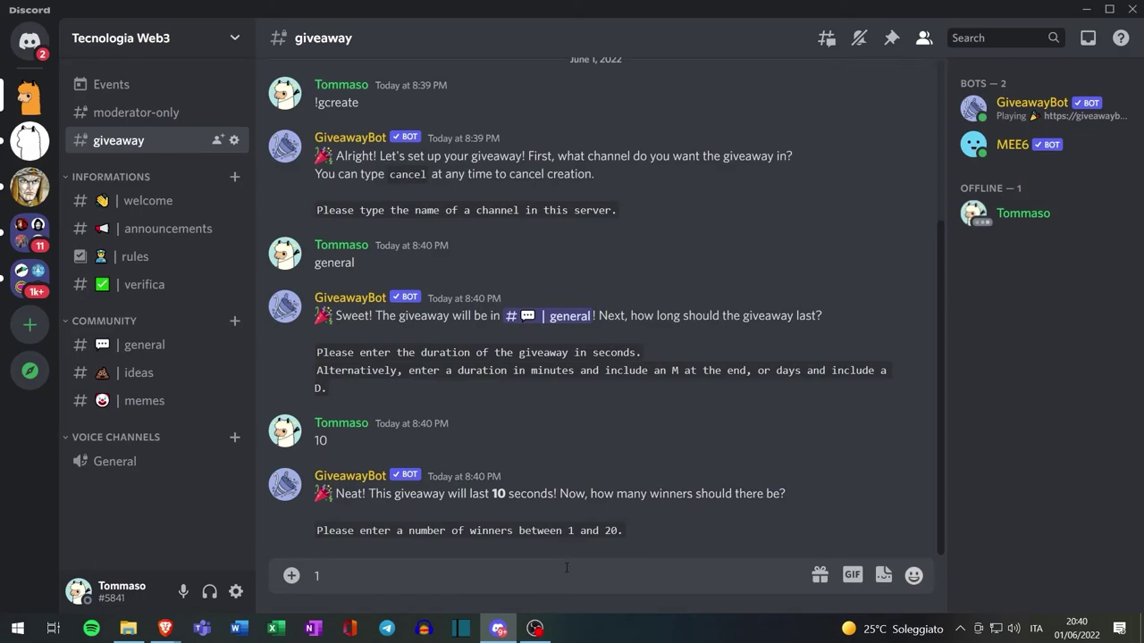
{"action": "key", "text": "Return"}
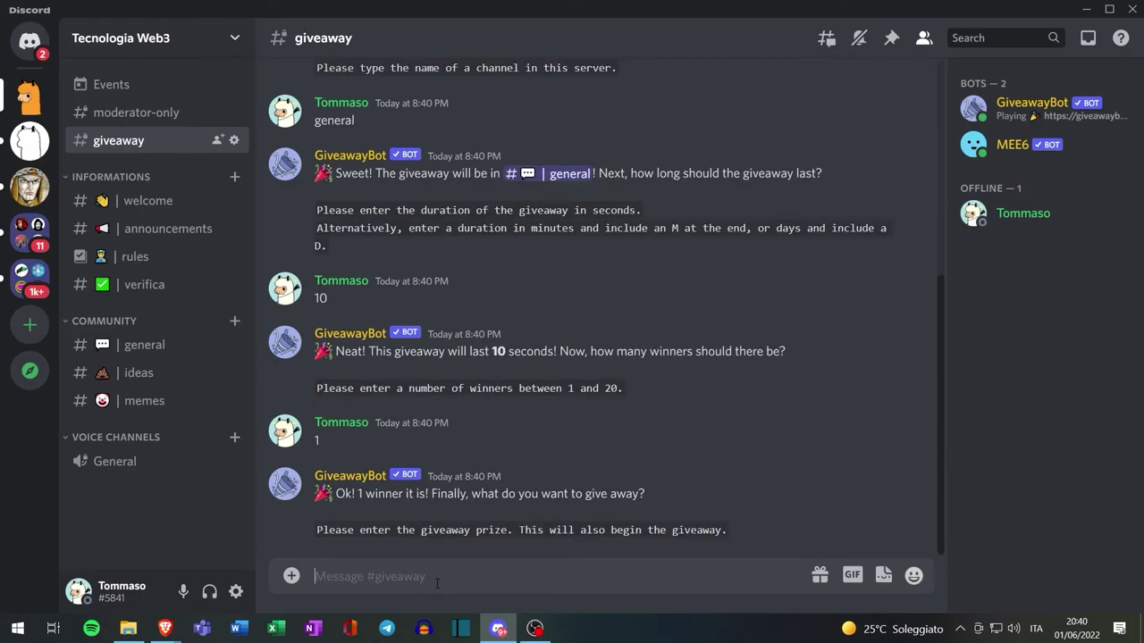
{"action": "type", "text": "1 NFT"}
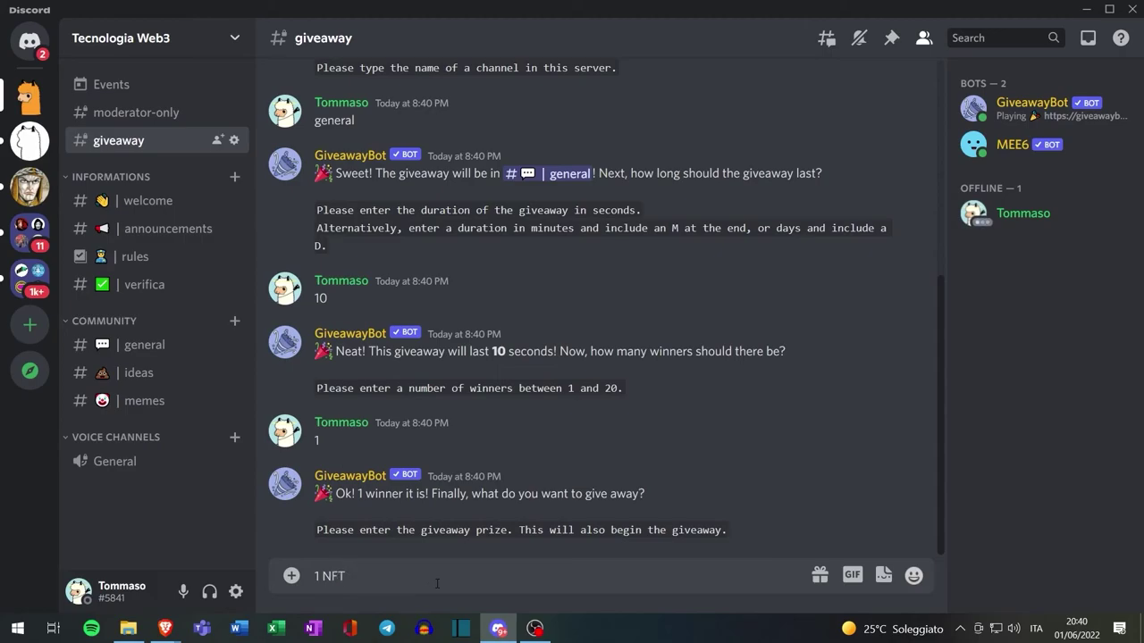
{"action": "key", "text": "Return"}
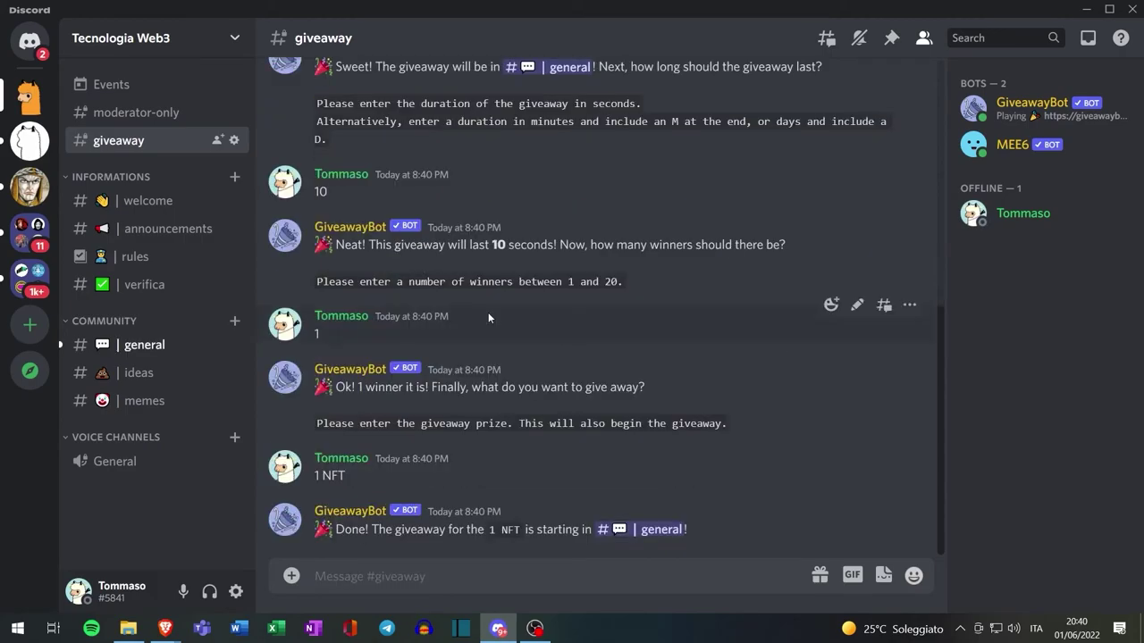
{"action": "left_click", "coordinate": [143, 345]}
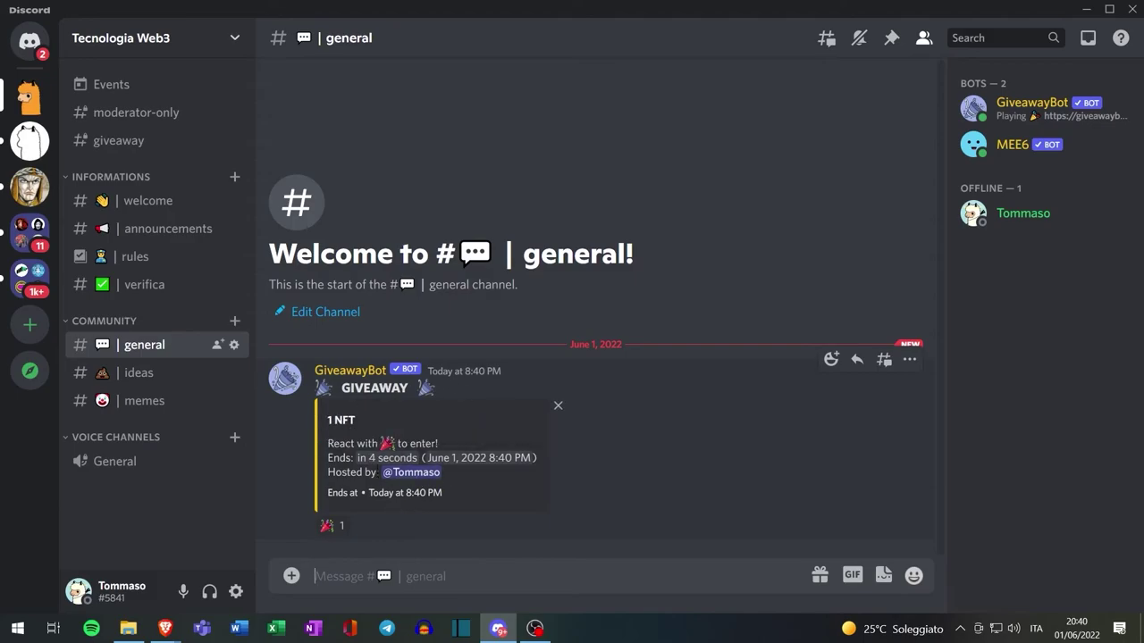
{"action": "left_click", "coordinate": [332, 525]}
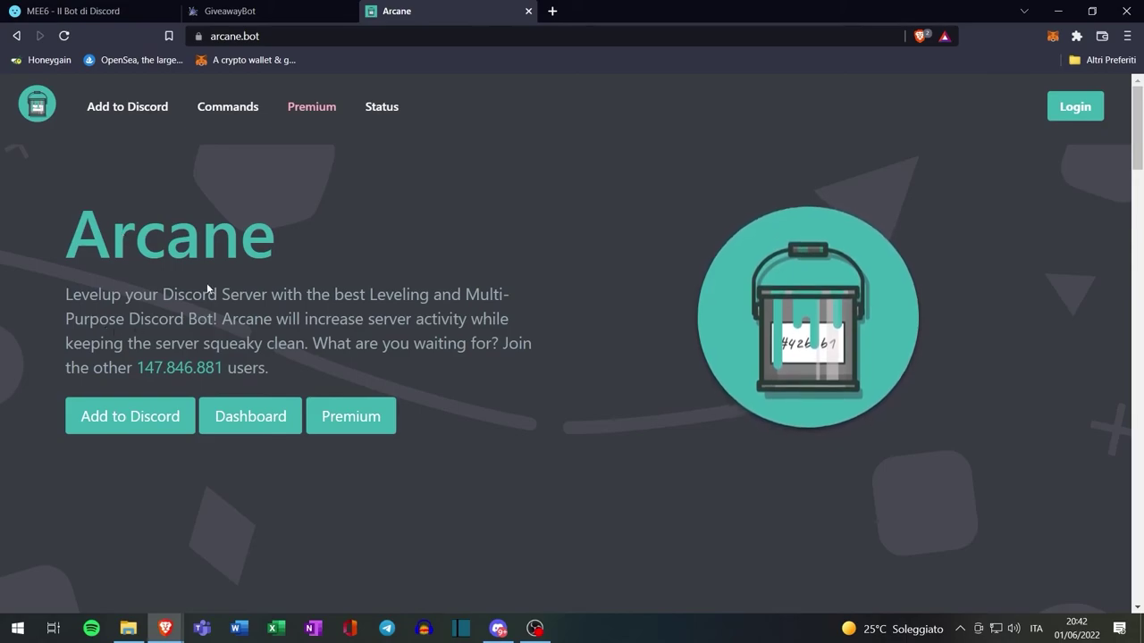
Add the Arcane bot to Tecnologia Web3, authorizing its permissions and passing the captcha
{"action": "left_click", "coordinate": [127, 424]}
{"action": "left_click", "coordinate": [565, 464]}
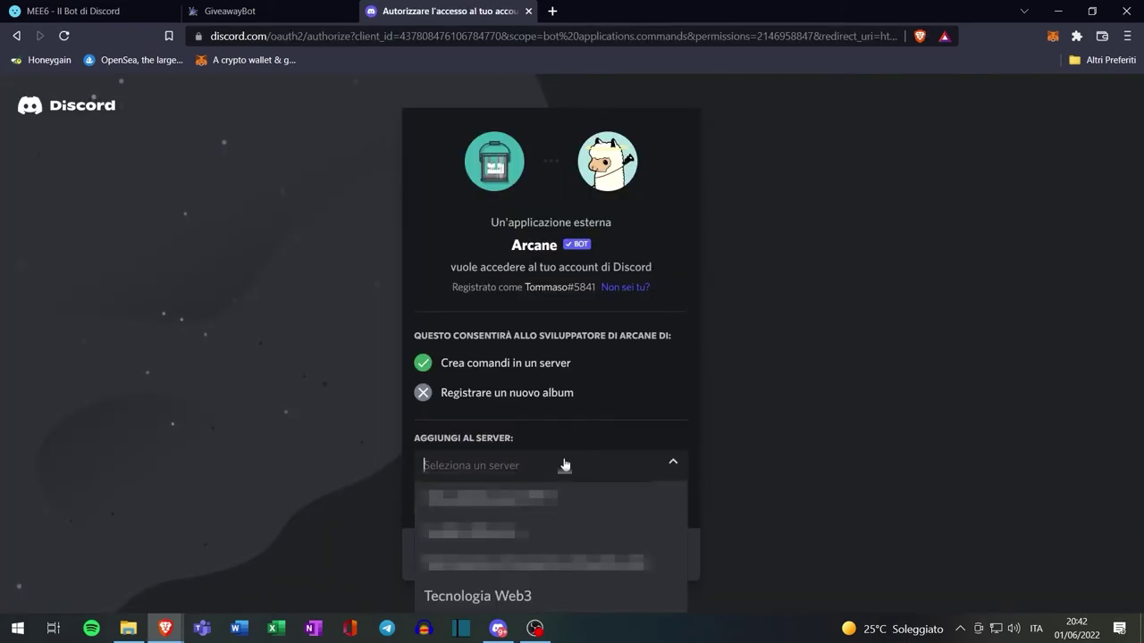
{"action": "left_click", "coordinate": [529, 593]}
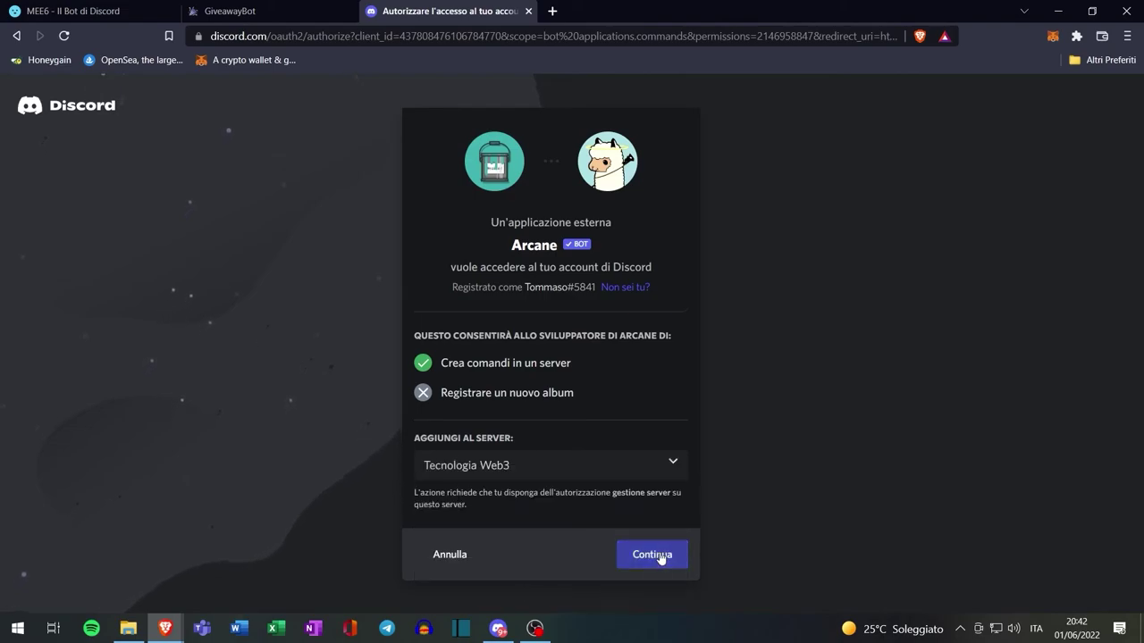
{"action": "left_click", "coordinate": [659, 559]}
{"action": "scroll", "coordinate": [579, 284], "scroll_direction": "down", "scroll_amount": 10}
{"action": "left_click", "coordinate": [652, 602]}
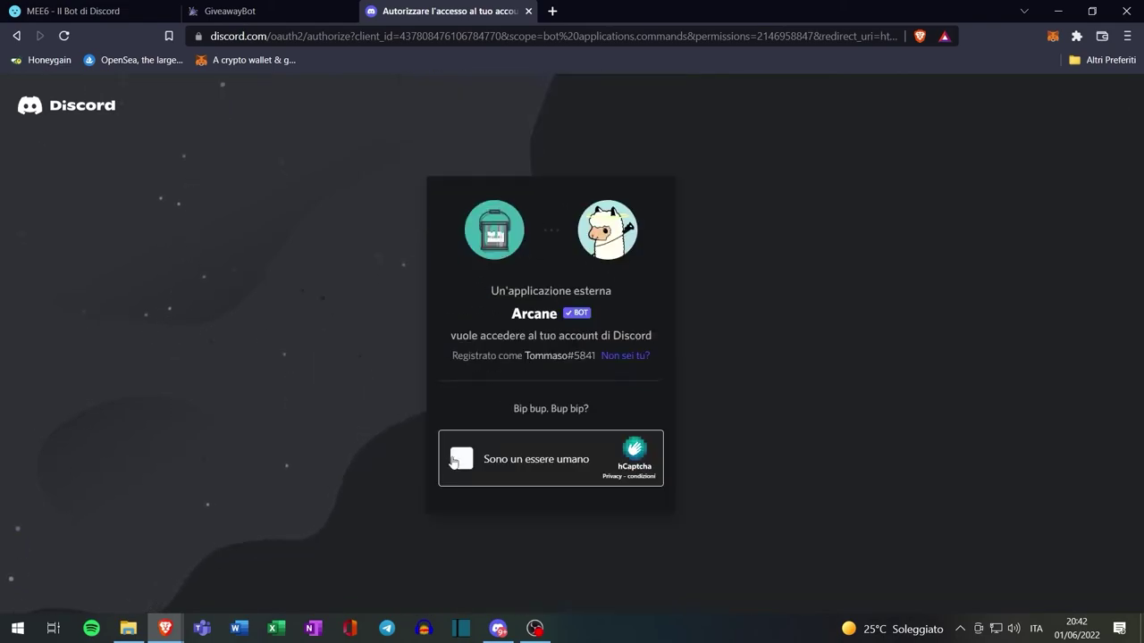
{"action": "left_click", "coordinate": [456, 460]}
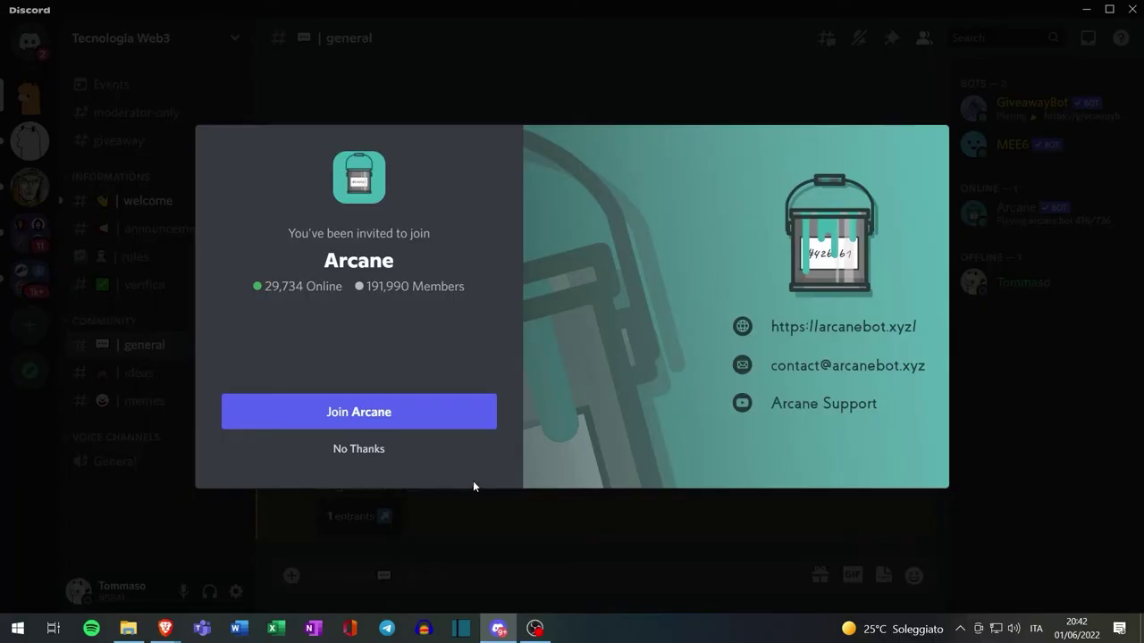
{"action": "left_click", "coordinate": [365, 449]}
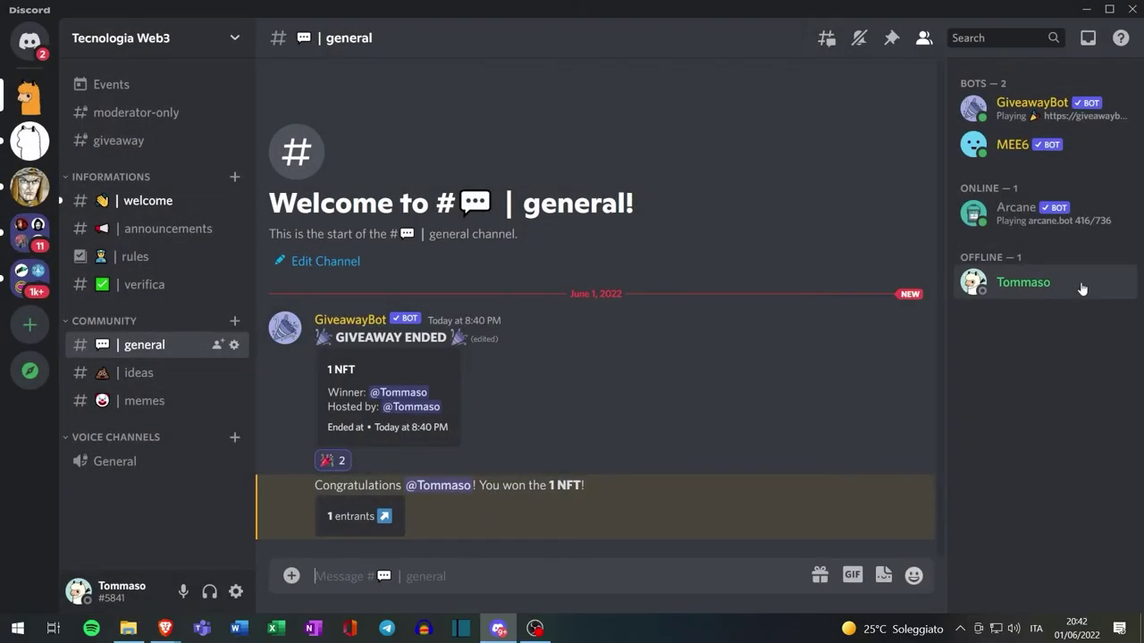
Give the Arcane member the Bots role
{"action": "right_click", "coordinate": [1034, 219]}
{"action": "mouse_move", "coordinate": [950, 581]}
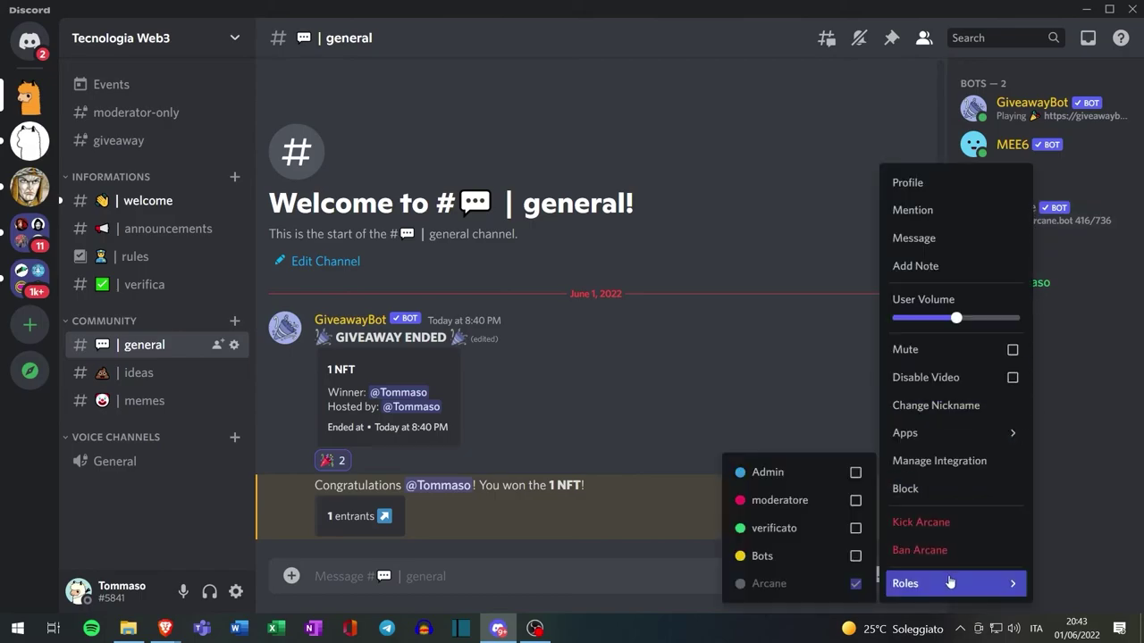
{"action": "left_click", "coordinate": [855, 557]}
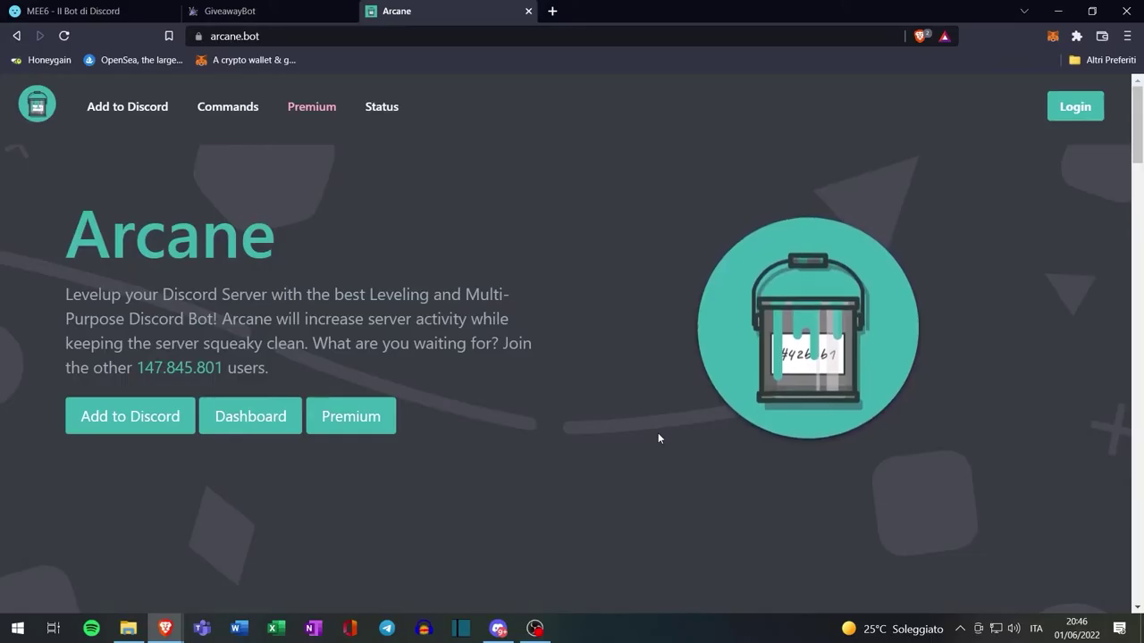
Log in to Arcane and open Tecnologia Web3's Leveling settings down to Role Rewards
{"action": "left_click", "coordinate": [1072, 107]}
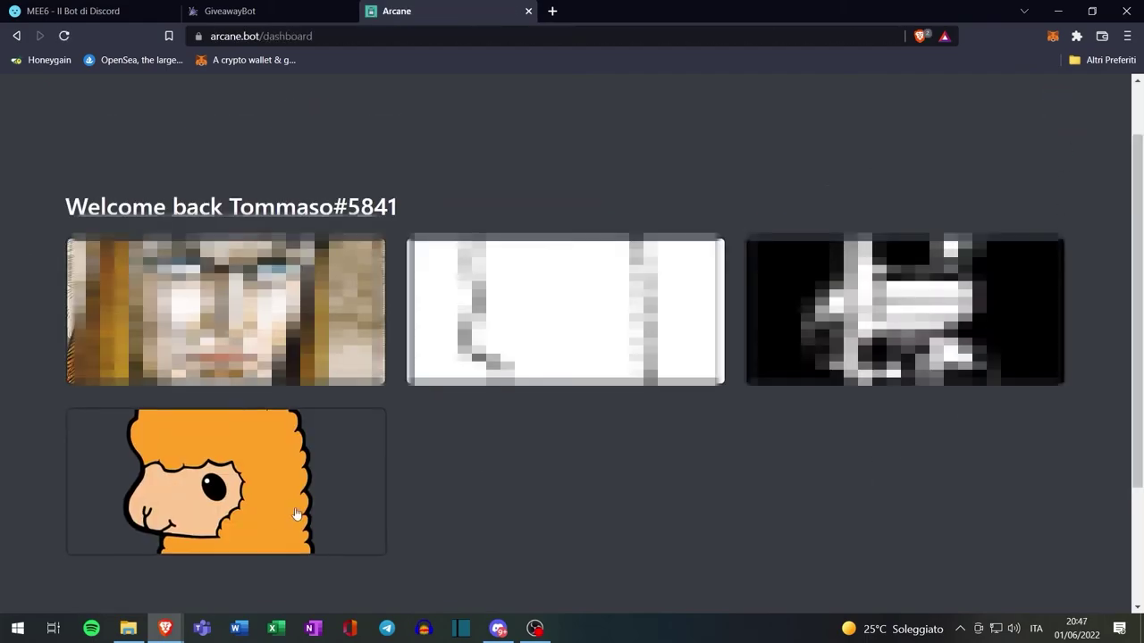
{"action": "left_click", "coordinate": [238, 506]}
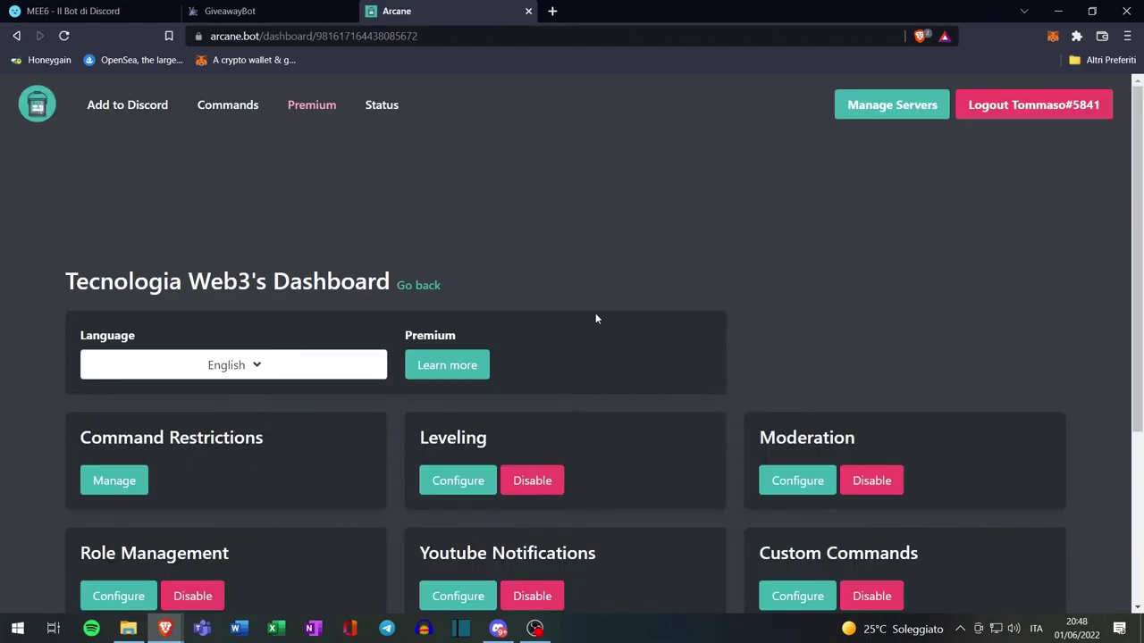
{"action": "scroll", "coordinate": [575, 306], "scroll_direction": "down", "scroll_amount": 2}
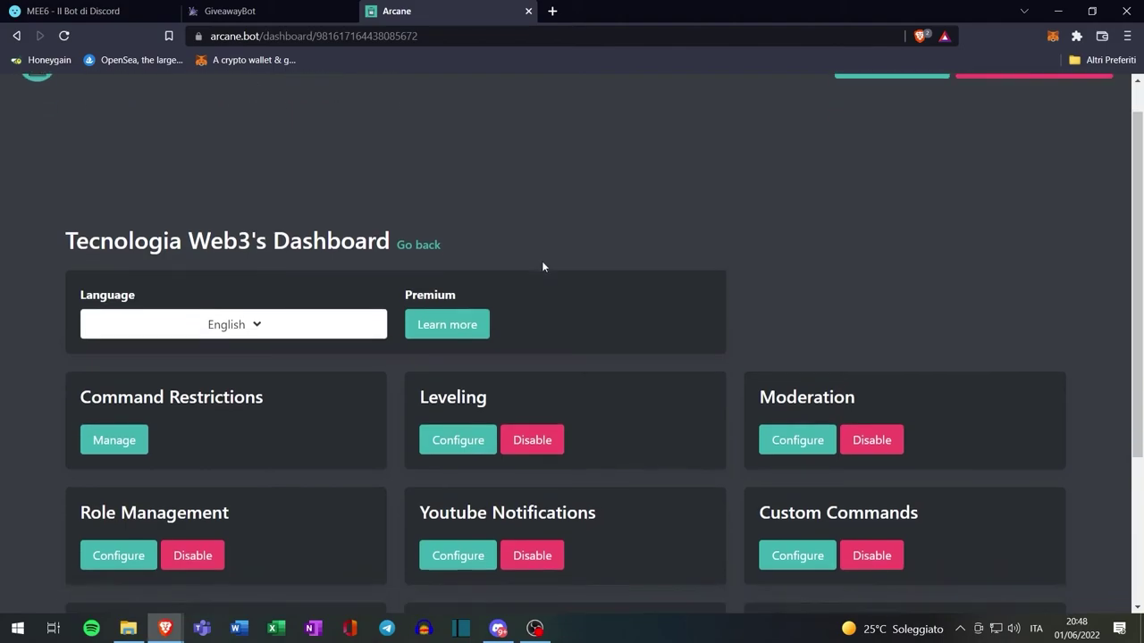
{"action": "left_click", "coordinate": [449, 404]}
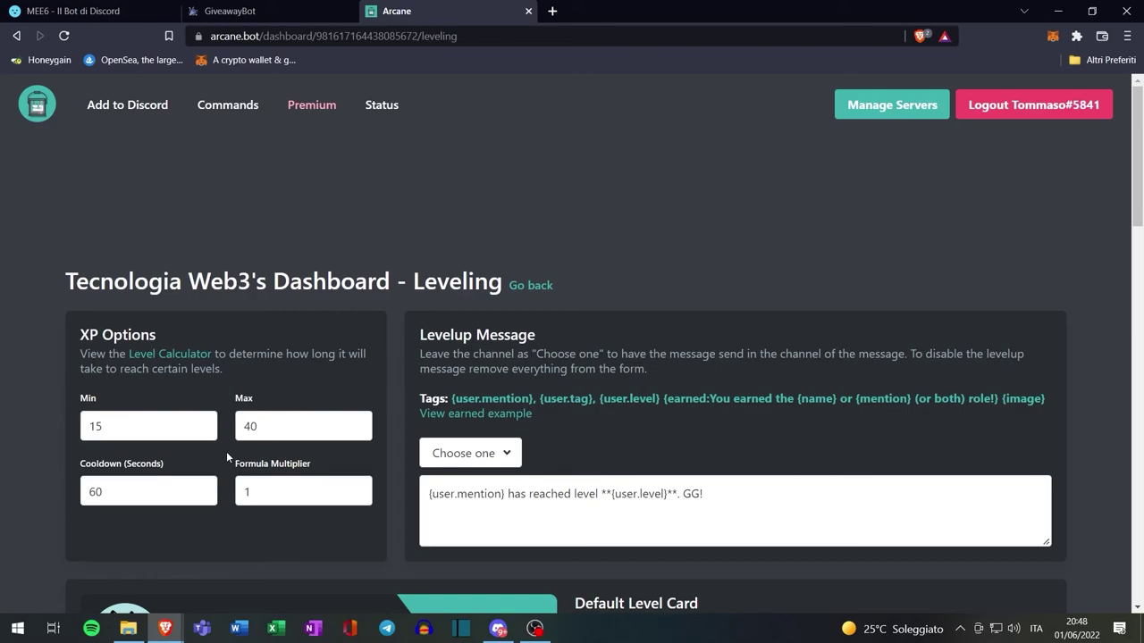
{"action": "scroll", "coordinate": [227, 455], "scroll_direction": "down", "scroll_amount": 2}
{"action": "scroll", "coordinate": [360, 378], "scroll_direction": "down", "scroll_amount": 6}
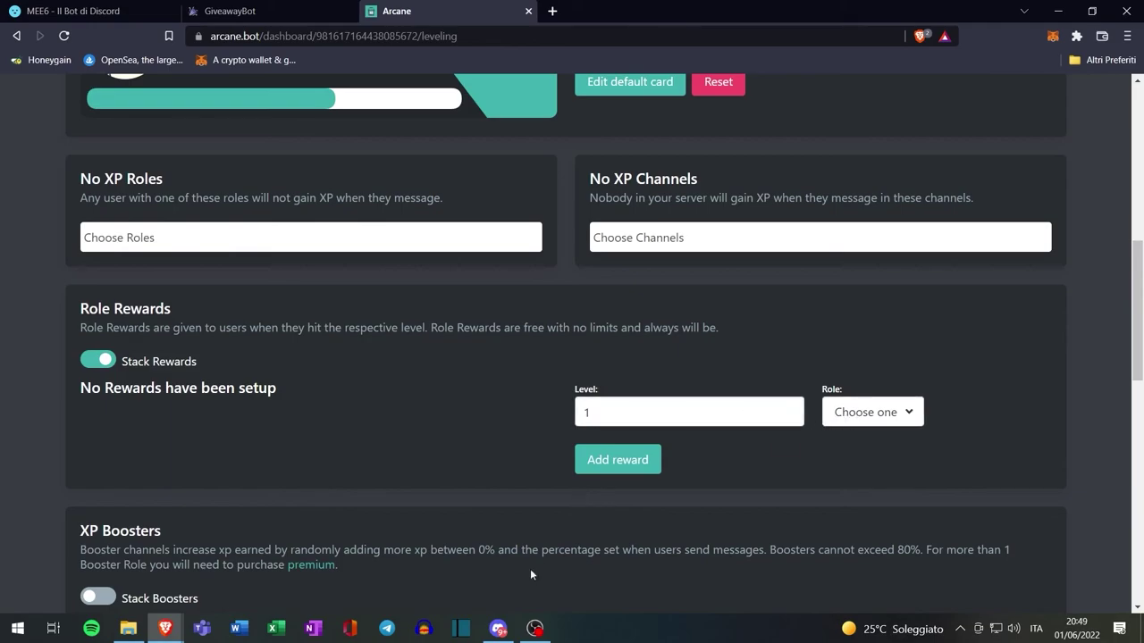
Return to the Discord server and open its Server Settings
{"action": "left_click", "coordinate": [498, 628]}
{"action": "left_click", "coordinate": [225, 41]}
{"action": "left_click", "coordinate": [165, 145]}
Under Roles, add a role named Whitelist and save the changes
{"action": "left_click", "coordinate": [211, 128]}
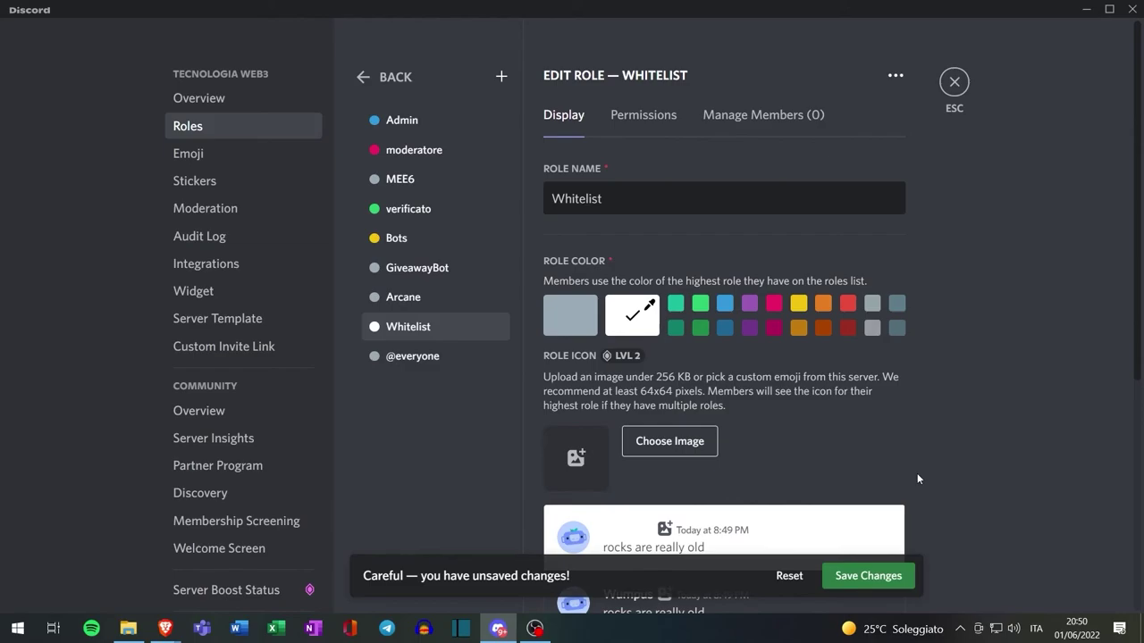
{"action": "left_click", "coordinate": [892, 579]}
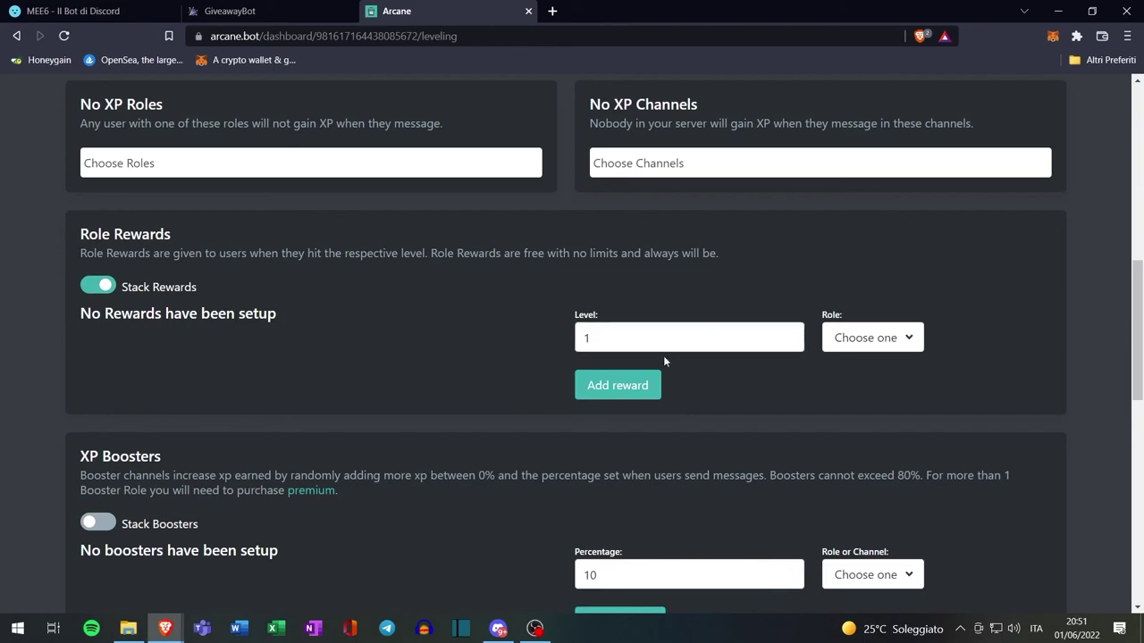
Add an Arcane role reward giving Whitelist at level 20
{"action": "left_click", "coordinate": [63, 37]}
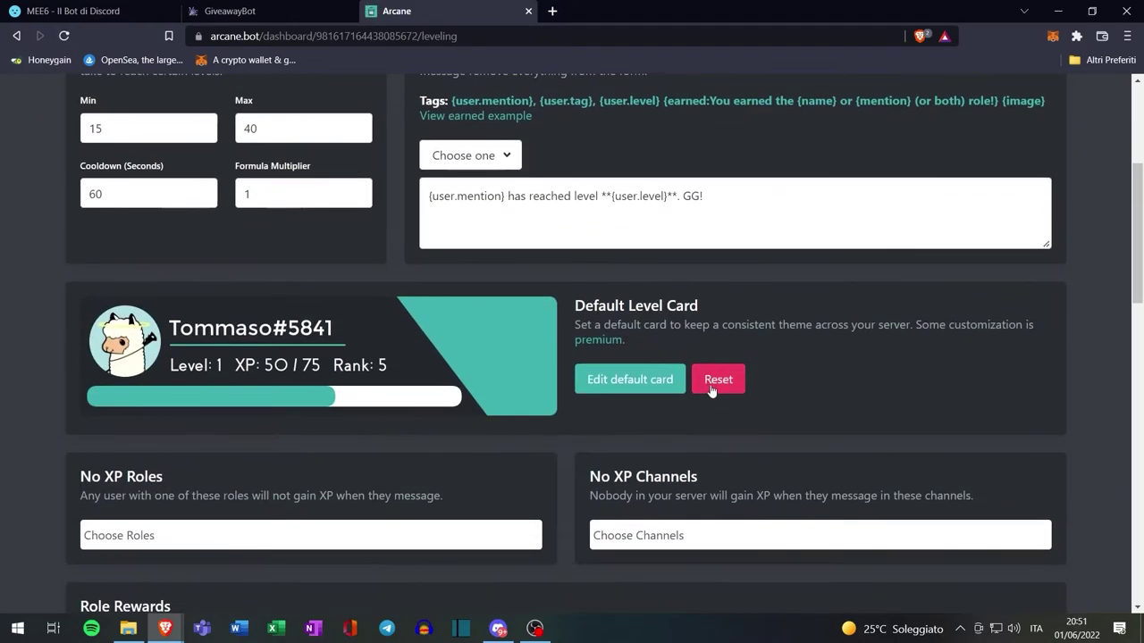
{"action": "left_click", "coordinate": [617, 337]}
{"action": "left_click_drag", "start_coordinate": [617, 337], "coordinate": [571, 340]}
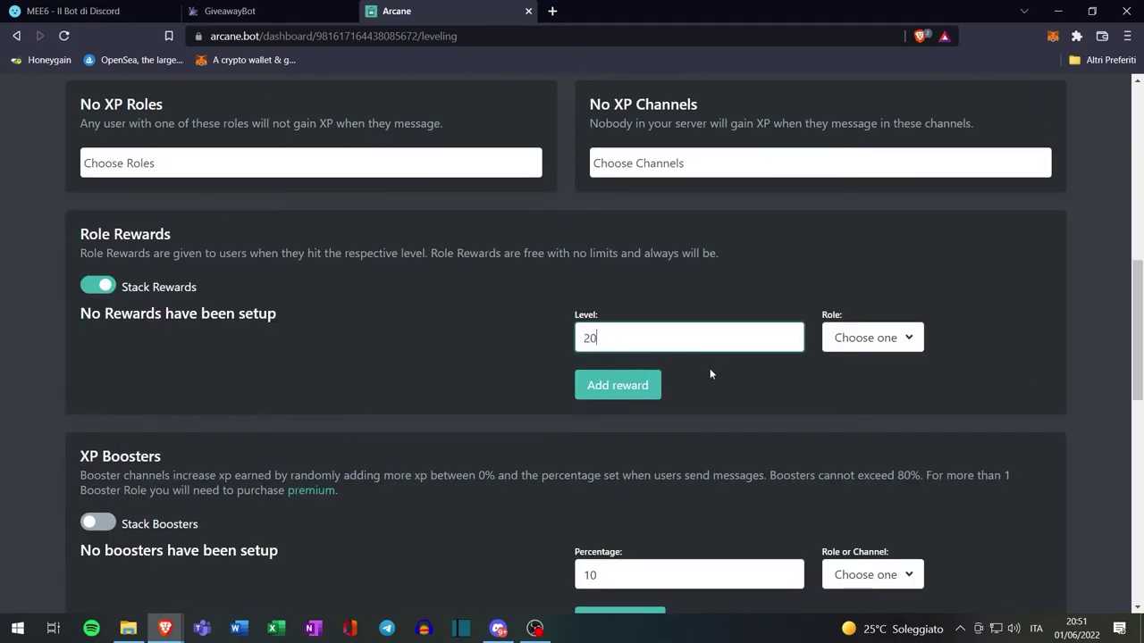
{"action": "left_click", "coordinate": [872, 337]}
{"action": "left_click", "coordinate": [868, 494]}
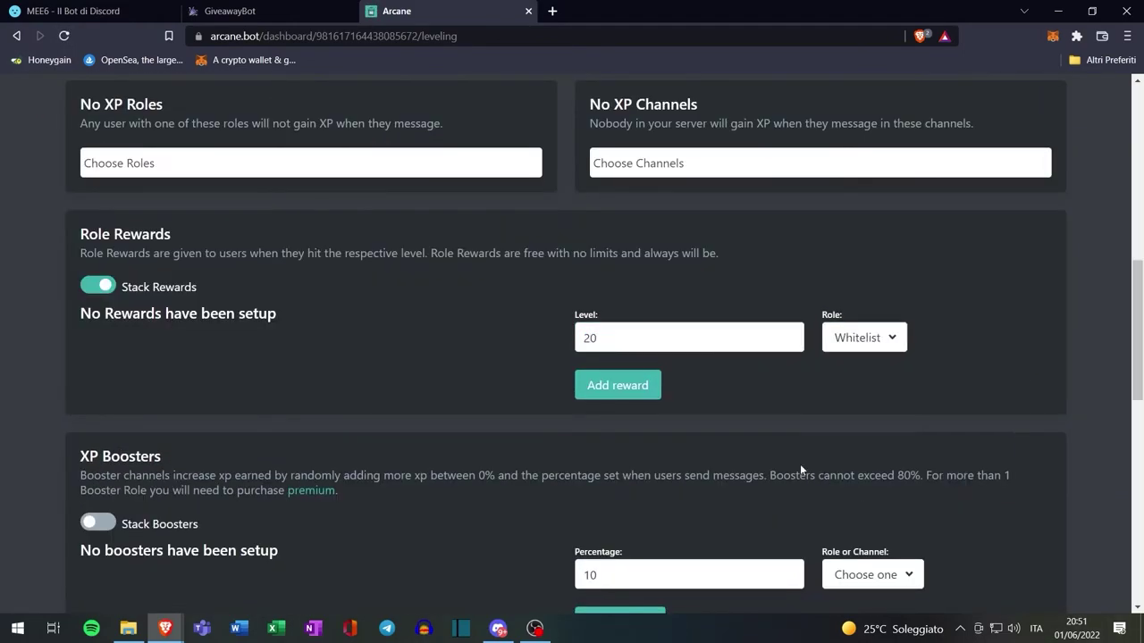
{"action": "left_click", "coordinate": [616, 392]}
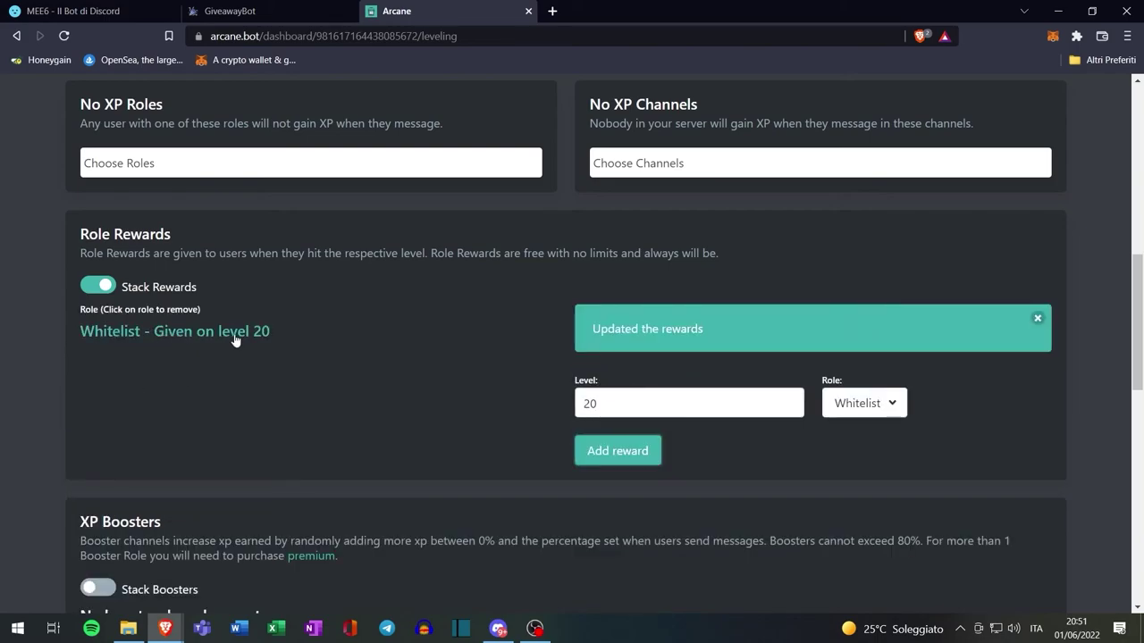
Close settings and enter Arcane's /leaderboard command via !lead in #general
{"action": "key", "text": "alt+Tab"}
{"action": "left_click", "coordinate": [955, 81]}
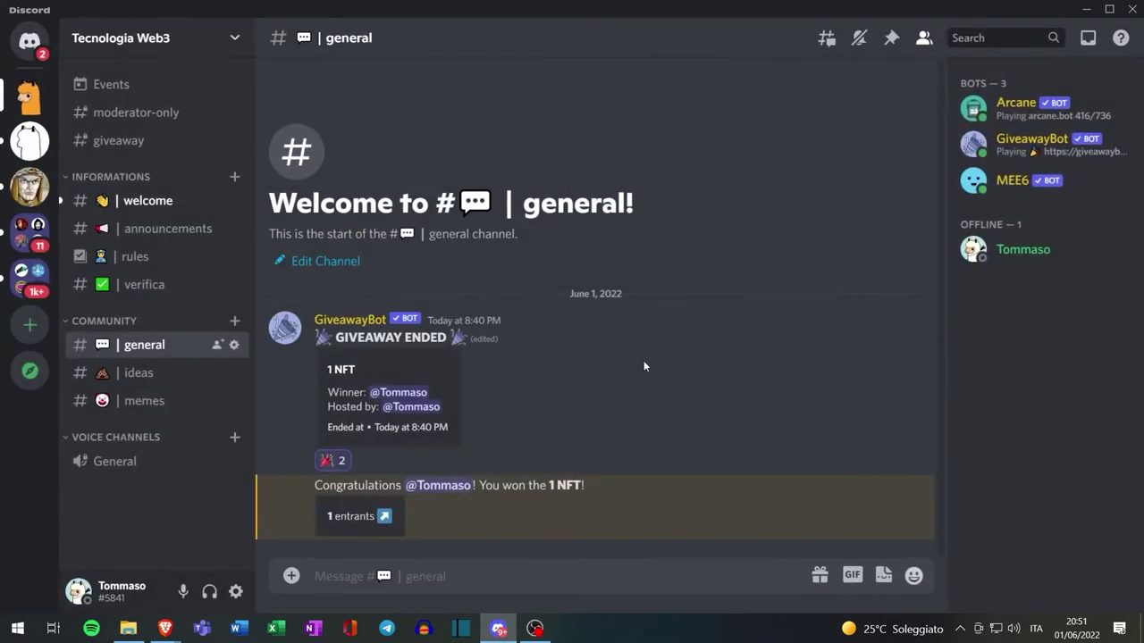
{"action": "left_click", "coordinate": [389, 573]}
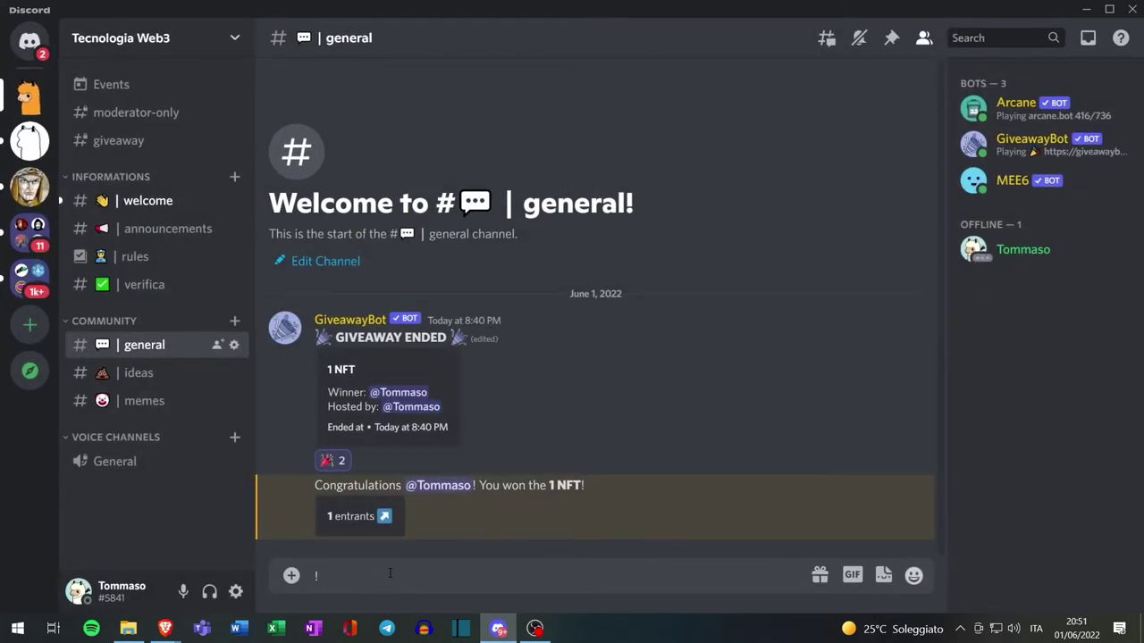
{"action": "type", "text": "!leade"}
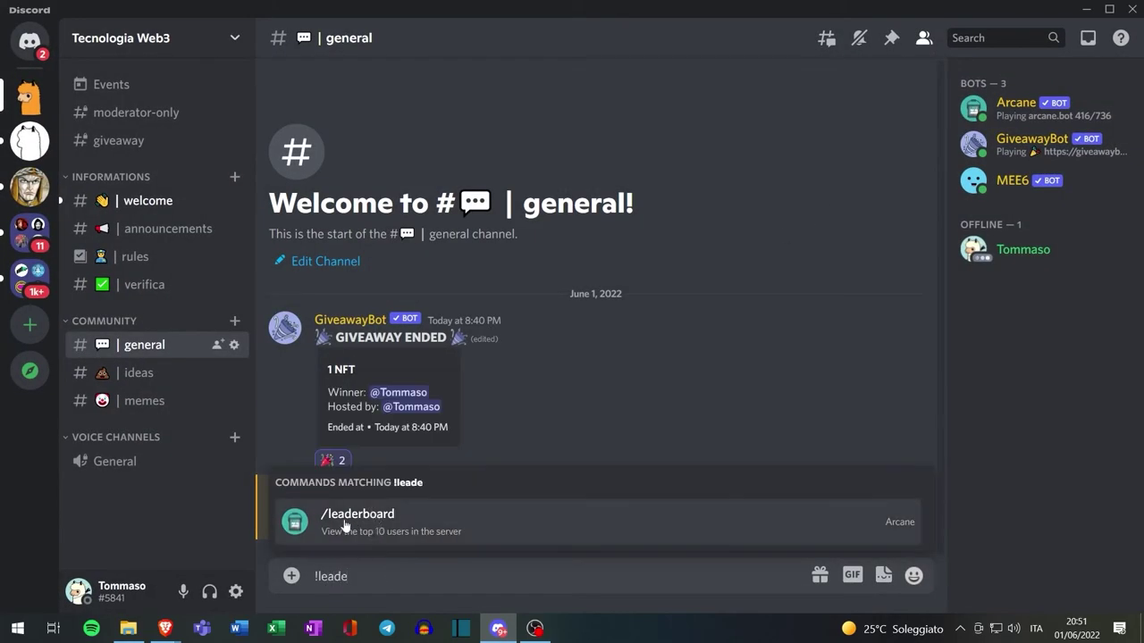
{"action": "left_click", "coordinate": [379, 523]}
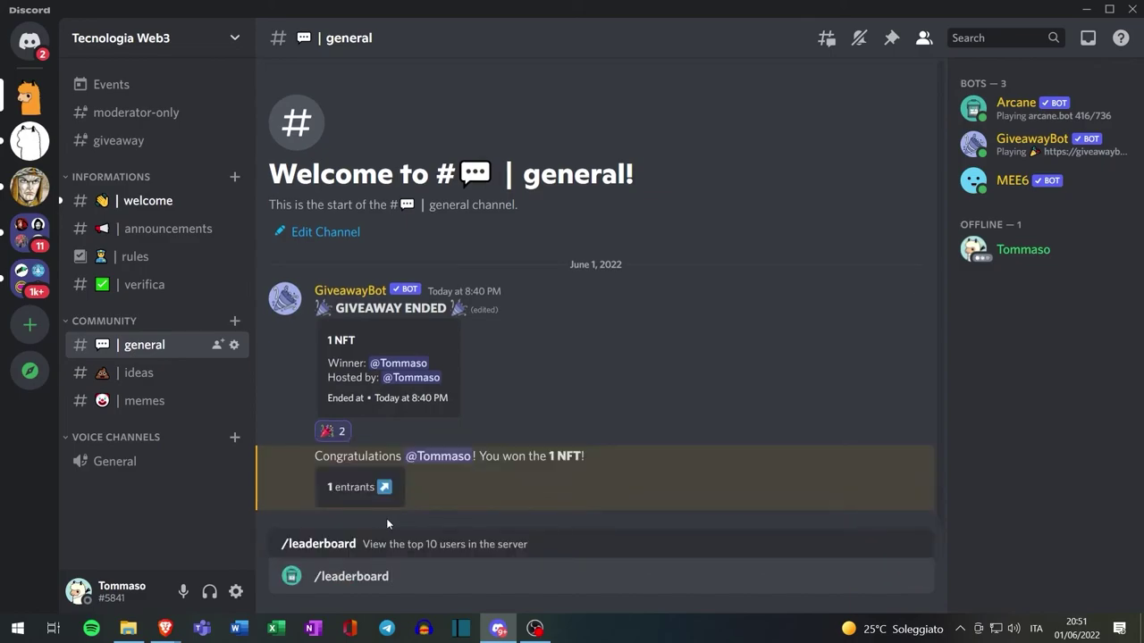
{"action": "key", "text": "Return"}
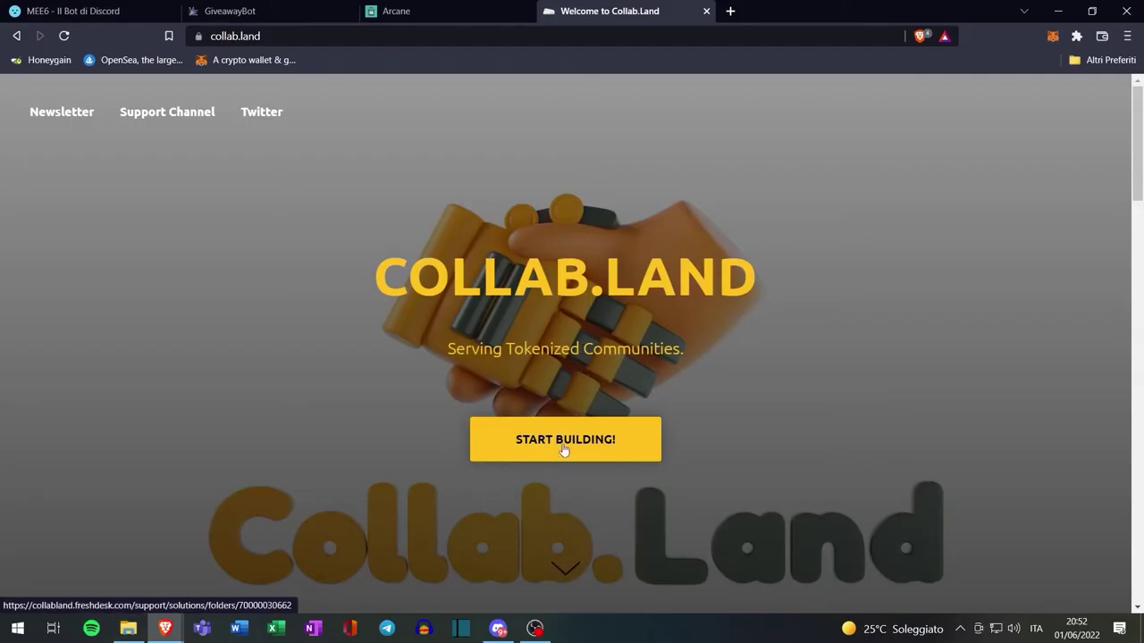
Open Collab.Land's Discord Bot Walkthrough and follow its bot invite link
{"action": "left_click", "coordinate": [564, 448]}
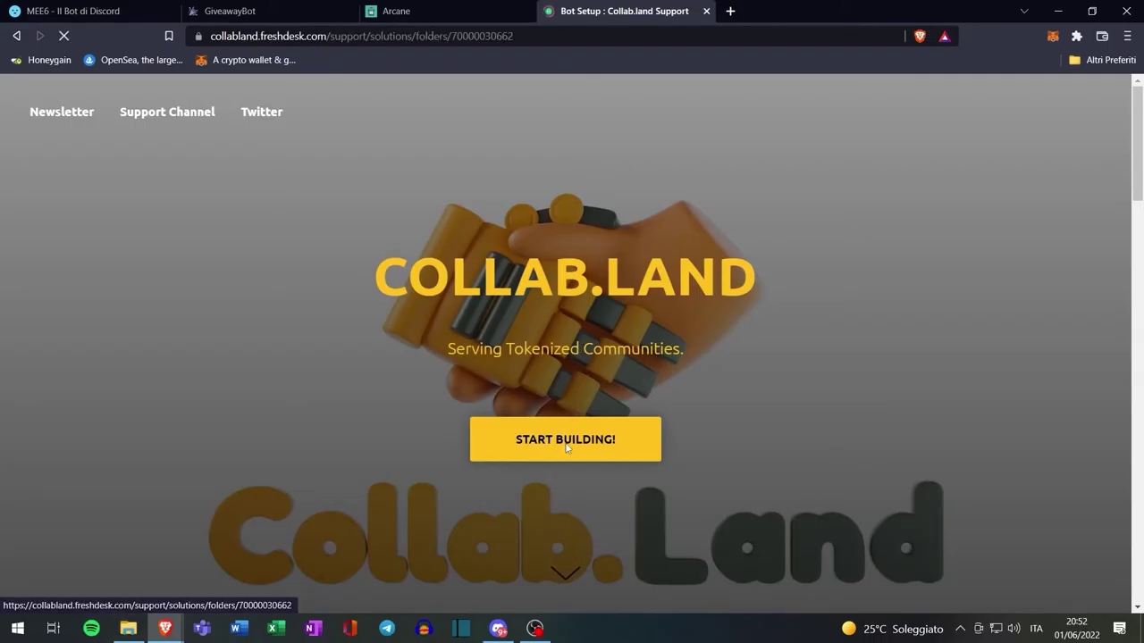
{"action": "left_click", "coordinate": [174, 346]}
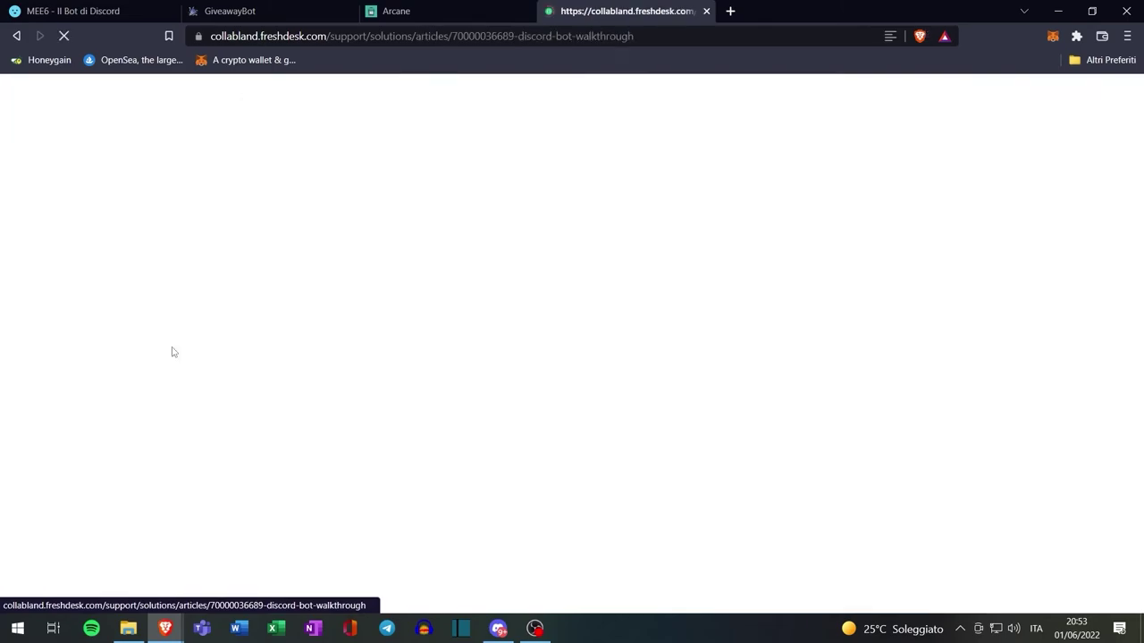
{"action": "scroll", "coordinate": [221, 280], "scroll_direction": "down", "scroll_amount": 1}
{"action": "scroll", "coordinate": [224, 281], "scroll_direction": "down", "scroll_amount": 3}
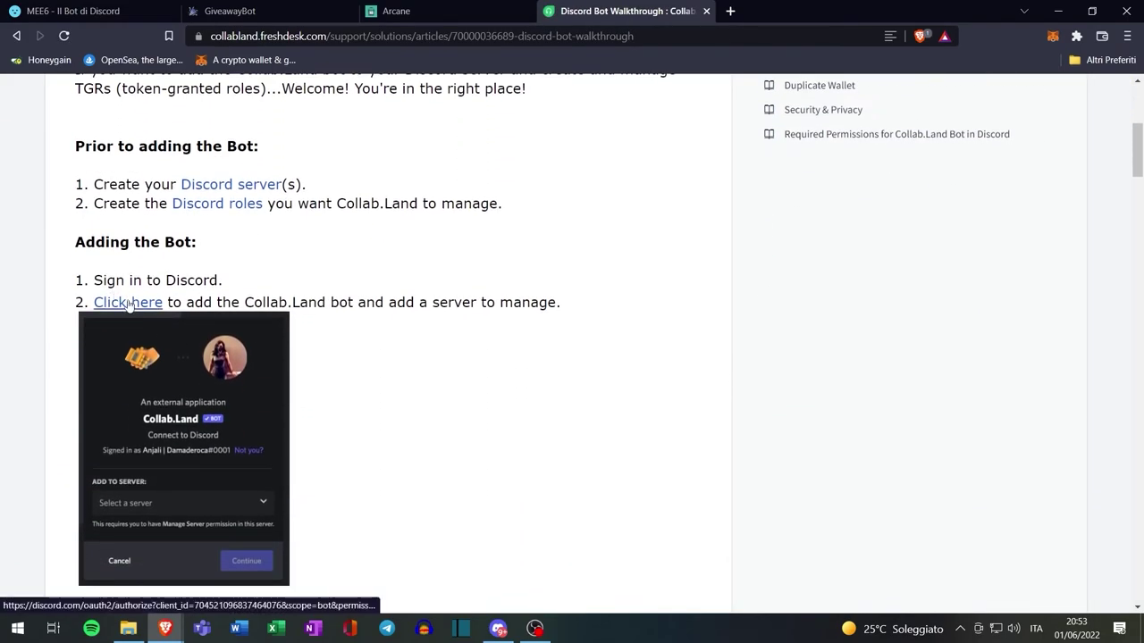
{"action": "left_click", "coordinate": [128, 304]}
Authorize Collab.Land for Tecnologia Web3 with administrator permission and pass the hCaptcha
{"action": "left_click", "coordinate": [550, 408]}
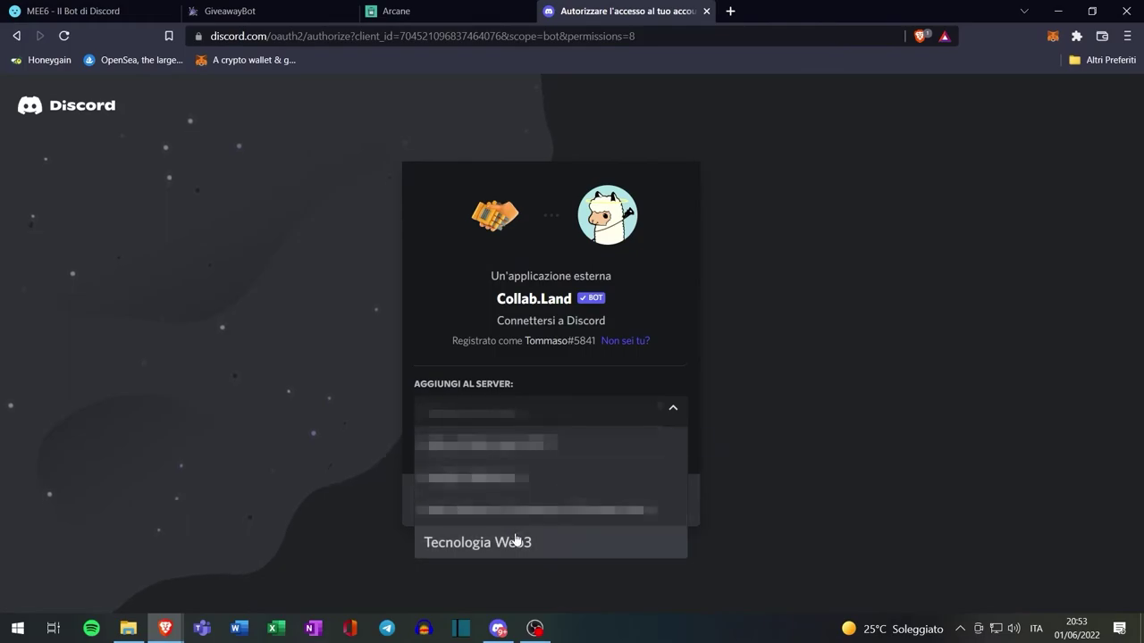
{"action": "left_click", "coordinate": [516, 542]}
{"action": "left_click", "coordinate": [652, 504]}
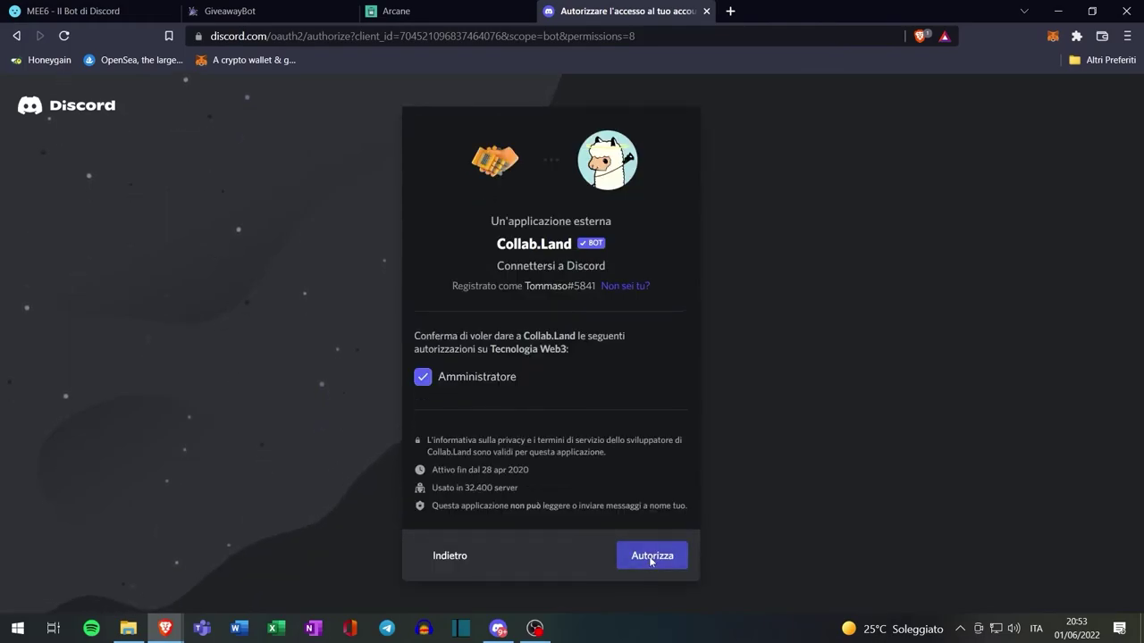
{"action": "left_click", "coordinate": [652, 558]}
{"action": "left_click", "coordinate": [461, 458]}
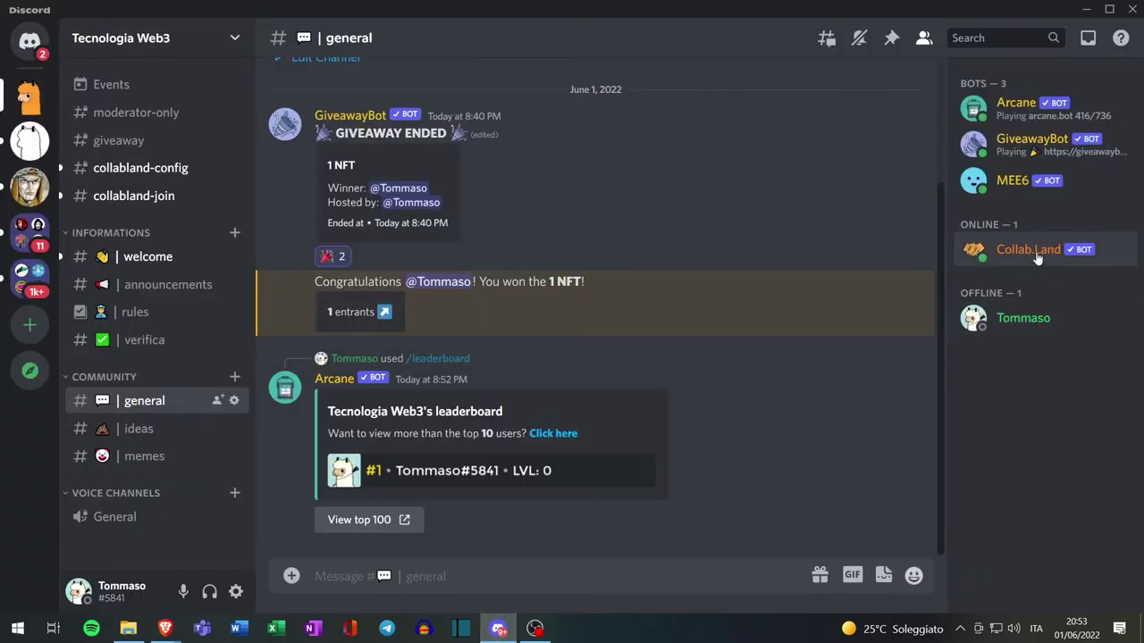
Give the Collab.Land bot member the Bots role
{"action": "right_click", "coordinate": [1037, 258]}
{"action": "mouse_move", "coordinate": [969, 586]}
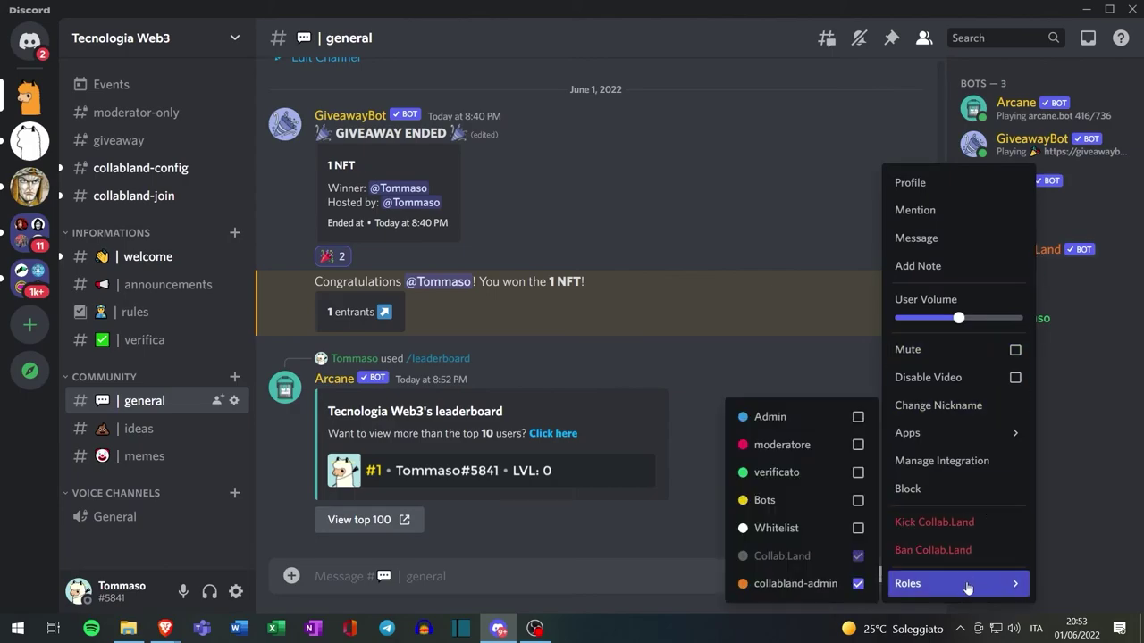
{"action": "left_click", "coordinate": [857, 501]}
{"action": "left_click", "coordinate": [1042, 496]}
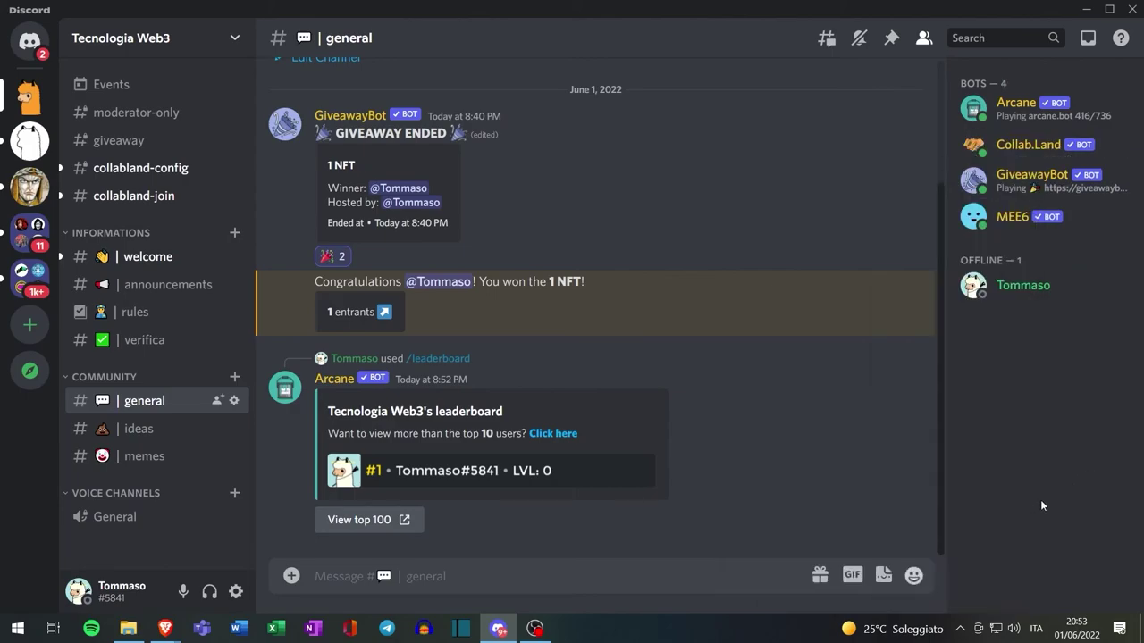
Browse #collabland-config and #collabland-join, then view #collabland-config's permission settings
{"action": "left_click", "coordinate": [164, 171]}
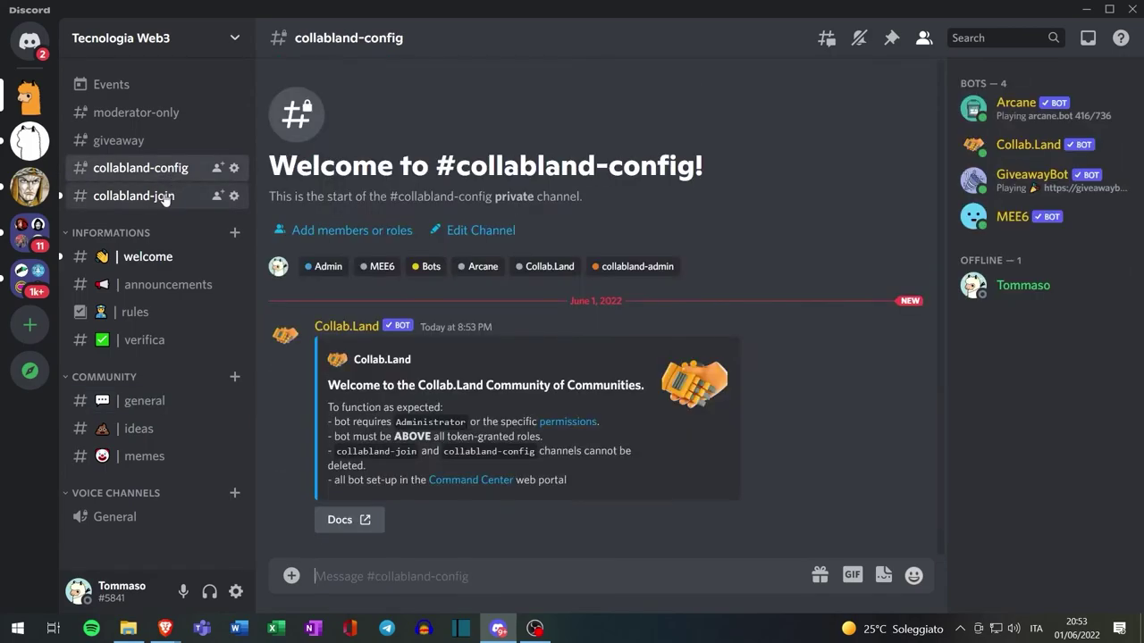
{"action": "left_click", "coordinate": [152, 195]}
{"action": "left_click", "coordinate": [143, 168]}
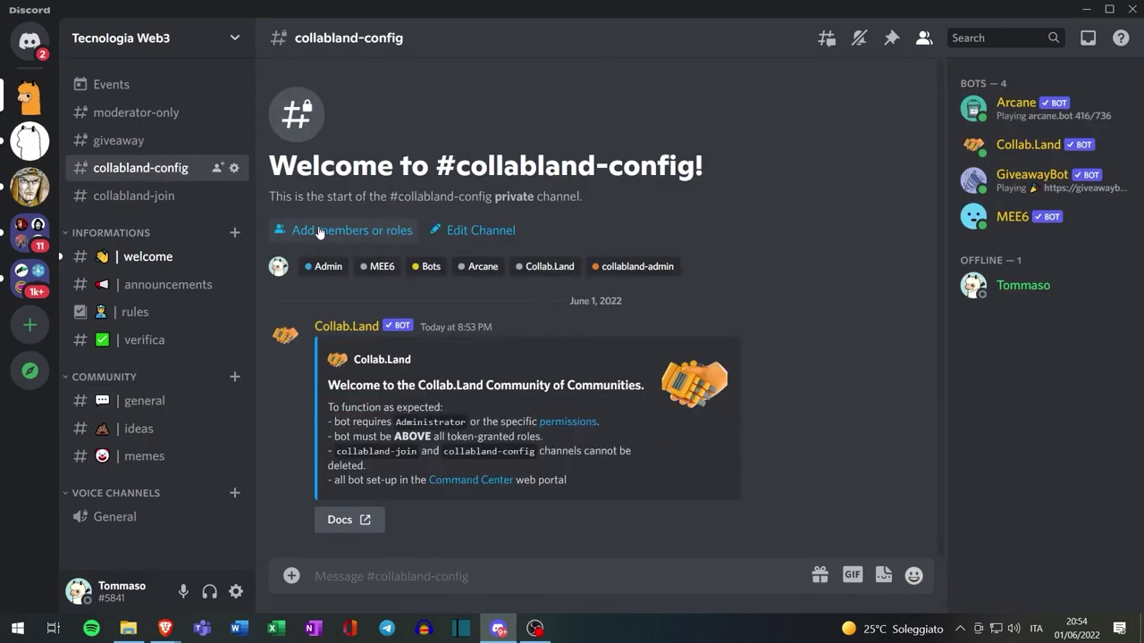
{"action": "right_click", "coordinate": [166, 168]}
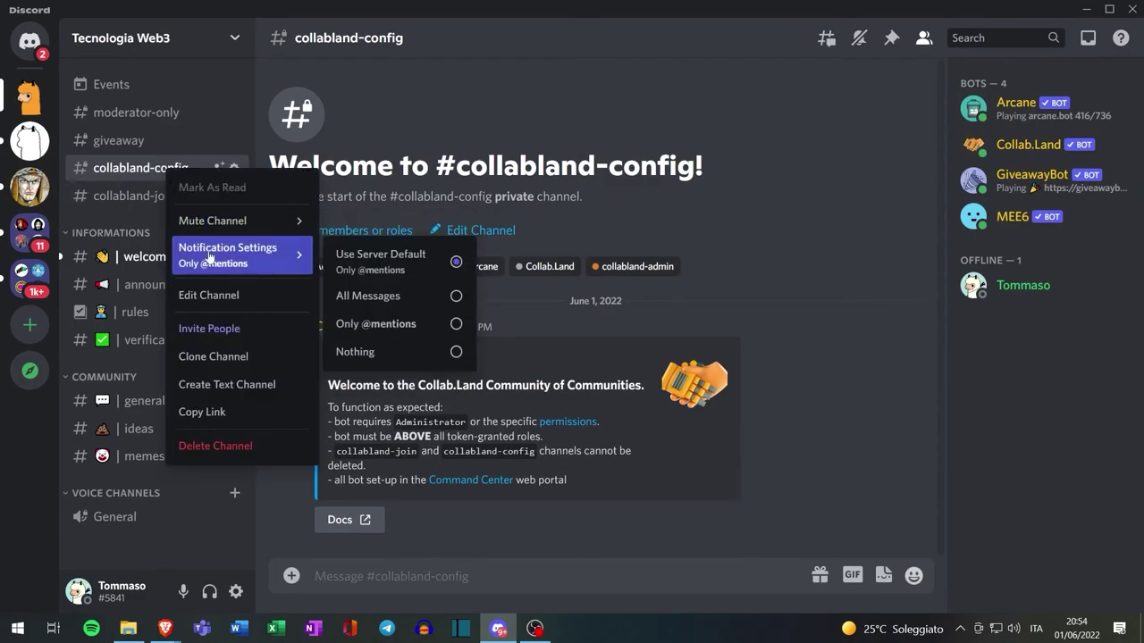
{"action": "left_click", "coordinate": [215, 295]}
{"action": "left_click", "coordinate": [220, 130]}
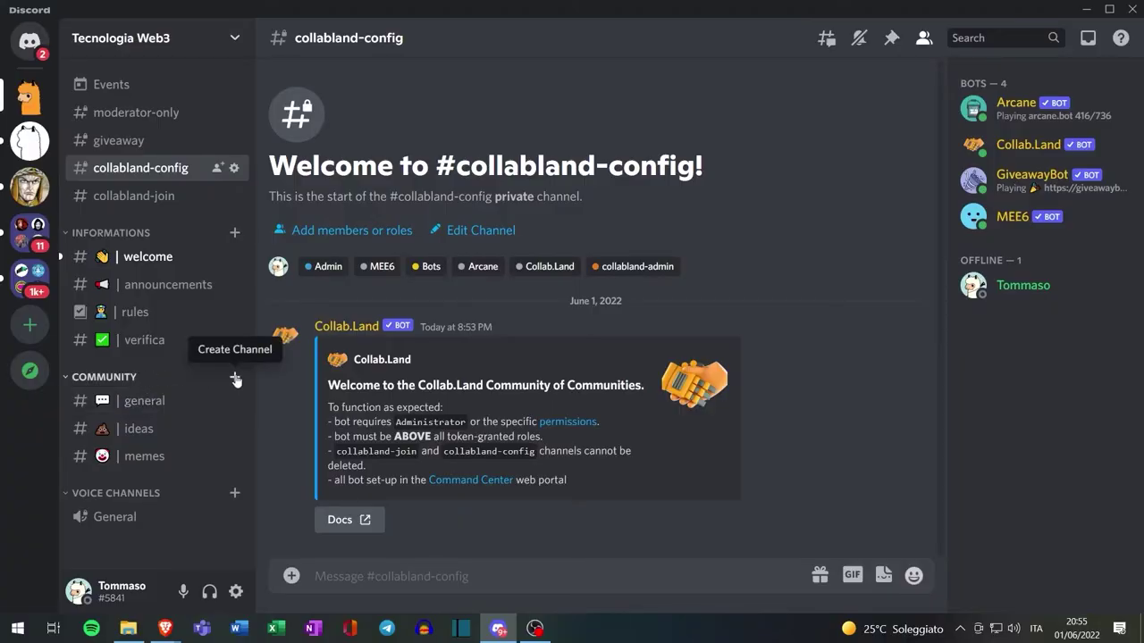
Start a private Community channel named nft-holders
{"action": "left_click", "coordinate": [235, 379]}
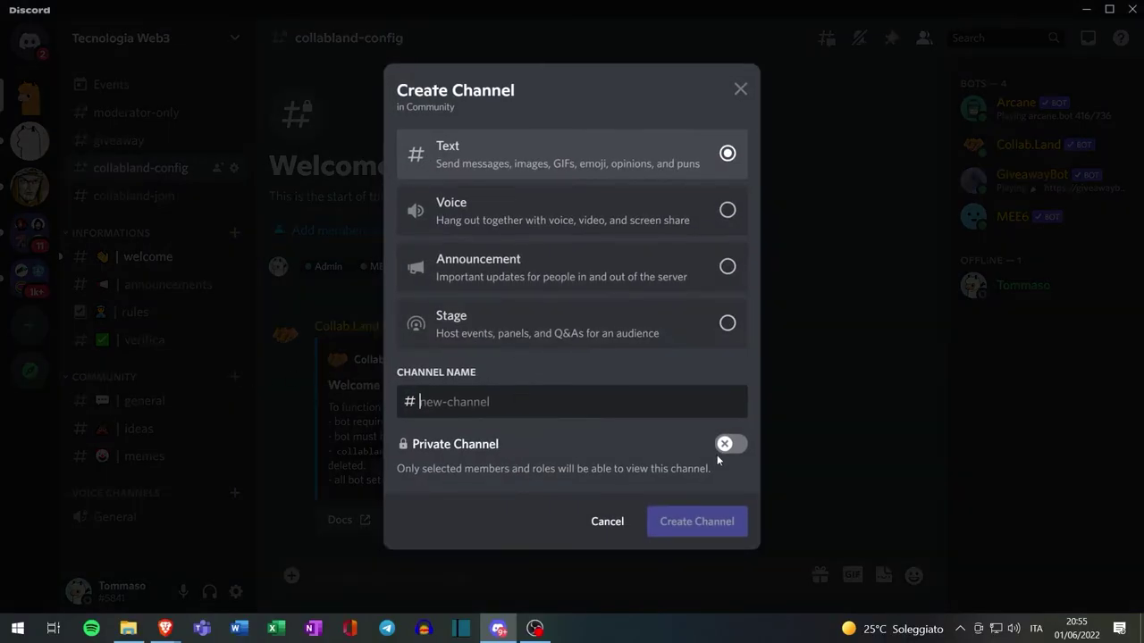
{"action": "type", "text": "nft-holders"}
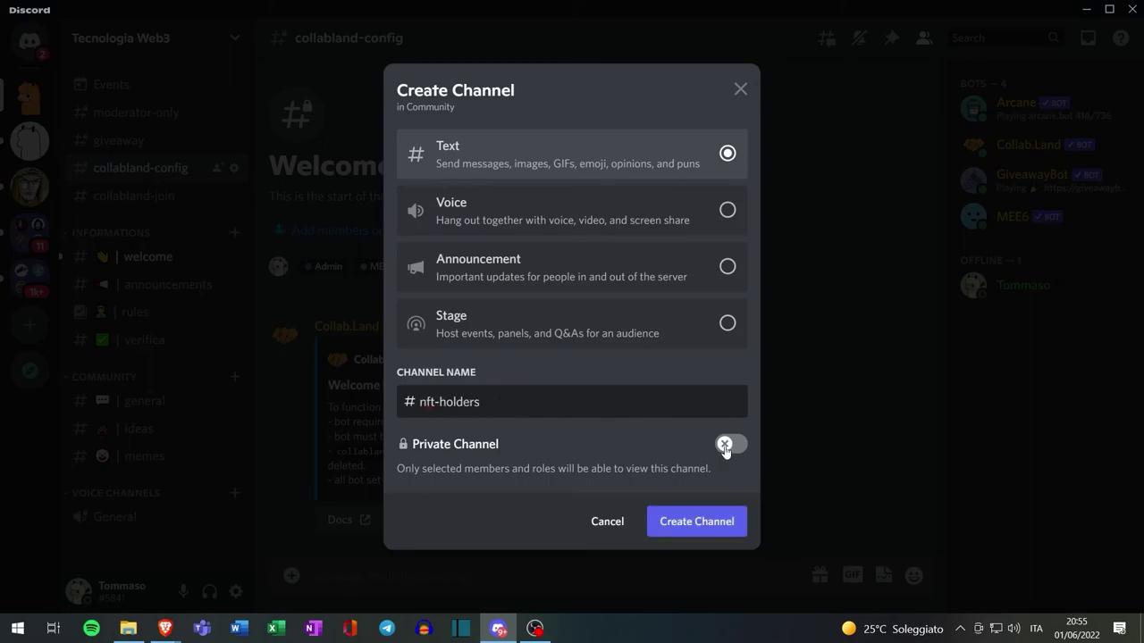
{"action": "left_click", "coordinate": [729, 444]}
{"action": "left_click", "coordinate": [708, 522]}
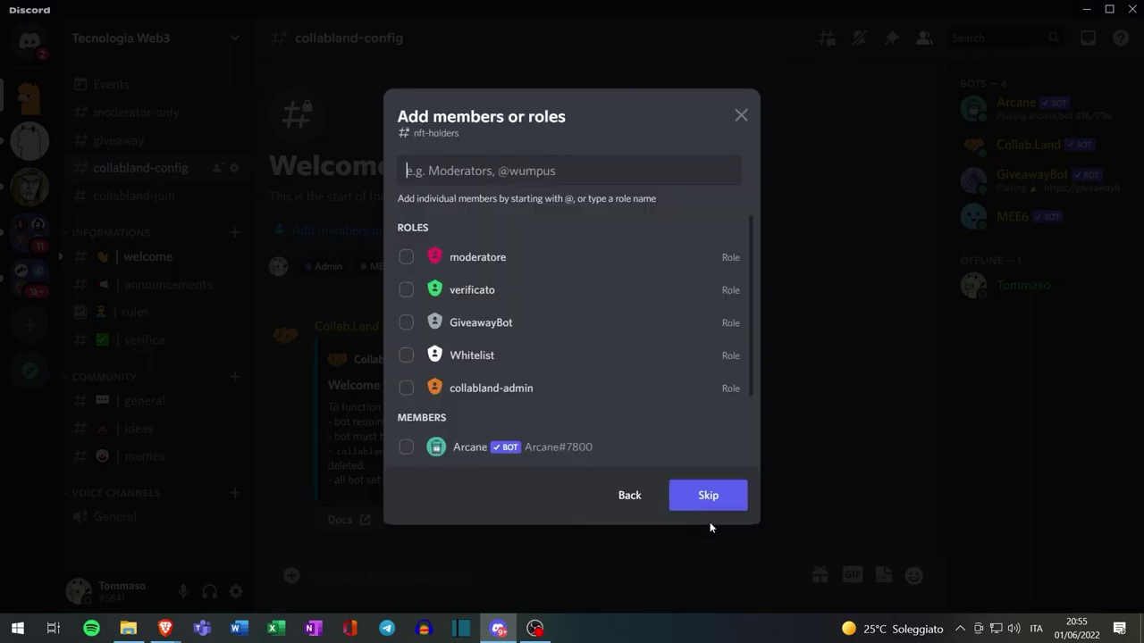
Grant moderatore, GiveawayBot, collabland-admin, Collab.Land, MEE6 and Arcane access, then create the channel
{"action": "left_click", "coordinate": [405, 258]}
{"action": "left_click", "coordinate": [405, 323]}
{"action": "left_click", "coordinate": [405, 388]}
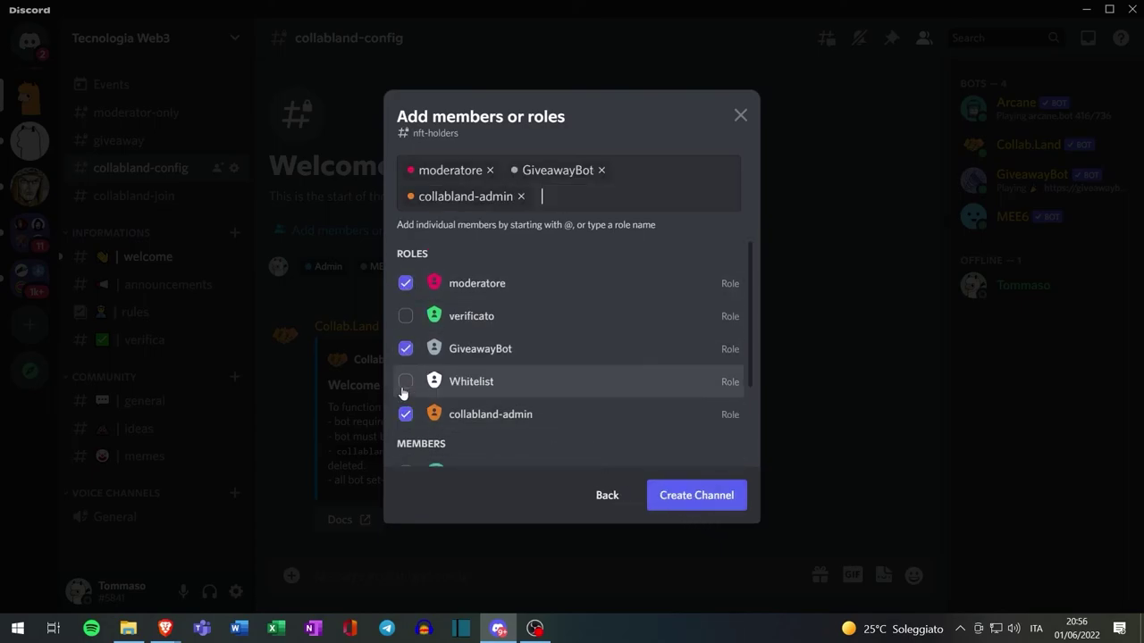
{"action": "scroll", "coordinate": [503, 349], "scroll_direction": "down", "scroll_amount": 2}
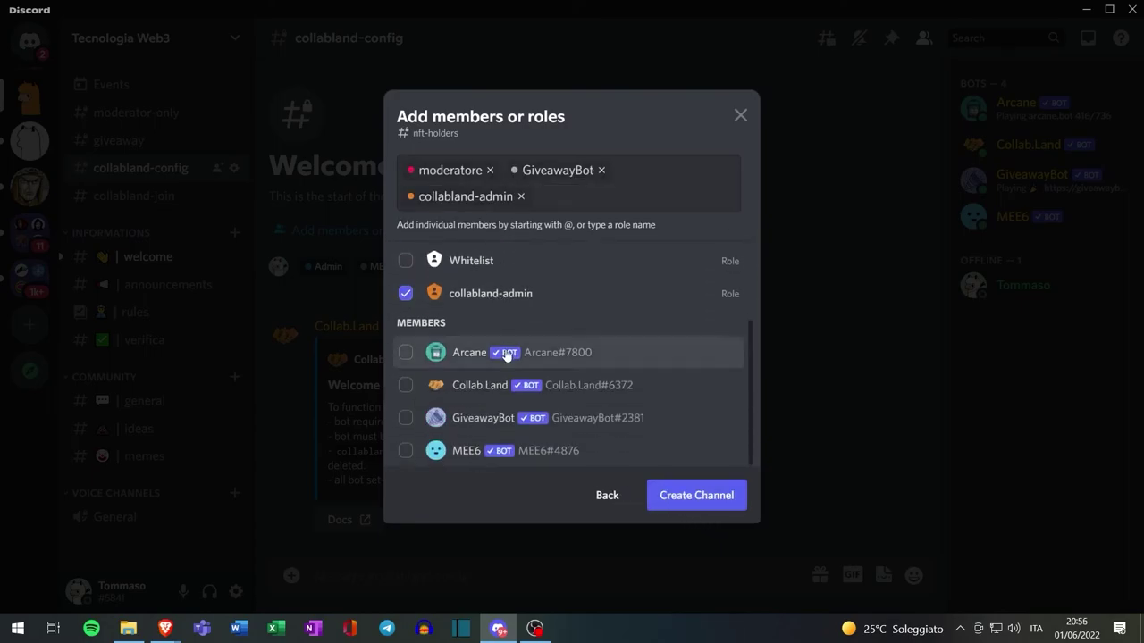
{"action": "left_click", "coordinate": [407, 392]}
{"action": "left_click", "coordinate": [408, 452]}
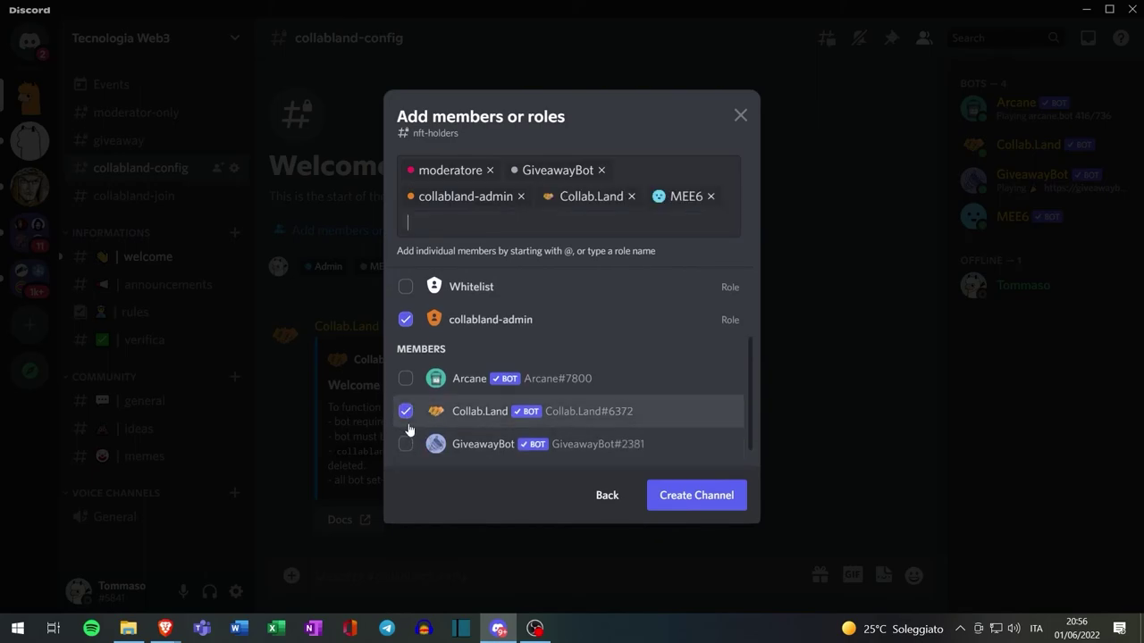
{"action": "left_click", "coordinate": [405, 443]}
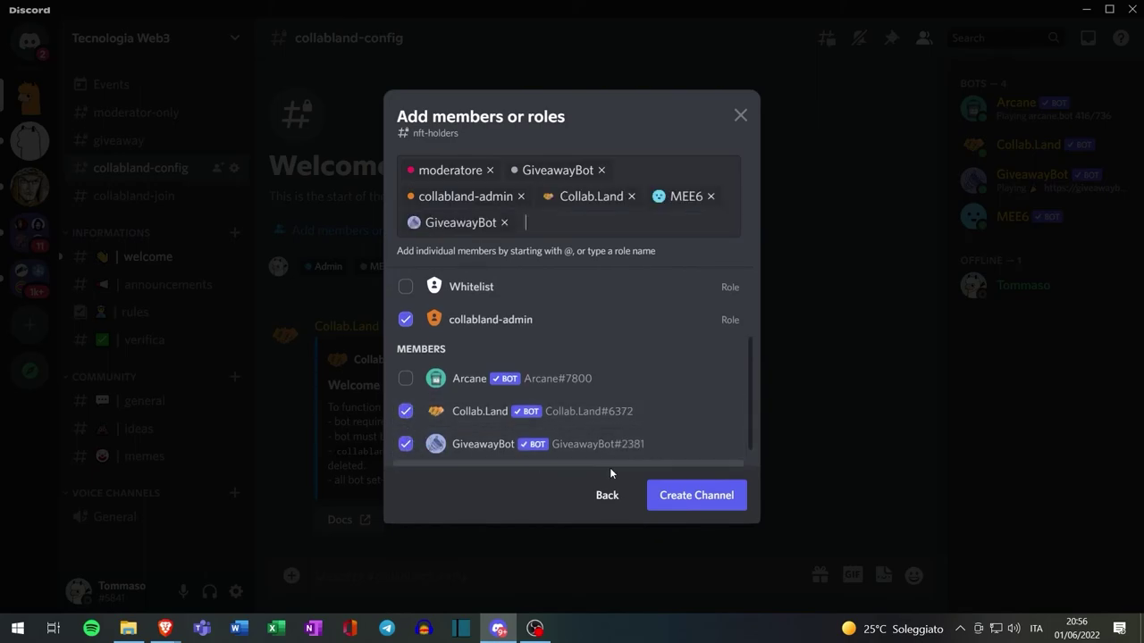
{"action": "left_click", "coordinate": [405, 380]}
{"action": "left_click", "coordinate": [697, 497]}
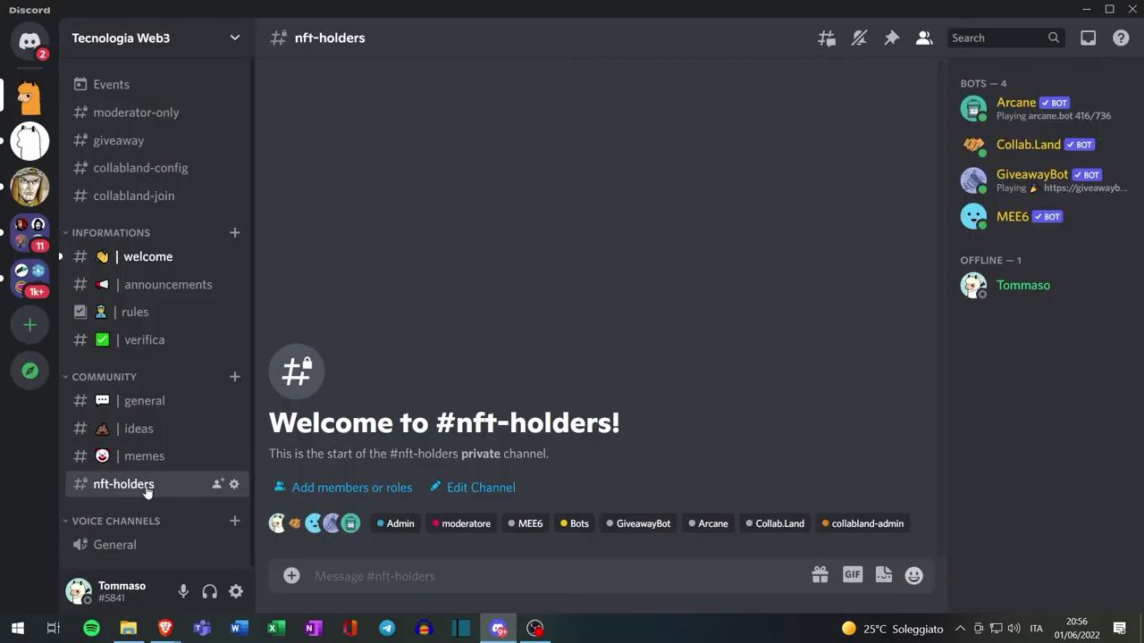
In Server Settings > Roles, create a purple 'NFT holder' role, save it, and close settings
{"action": "left_click", "coordinate": [158, 38]}
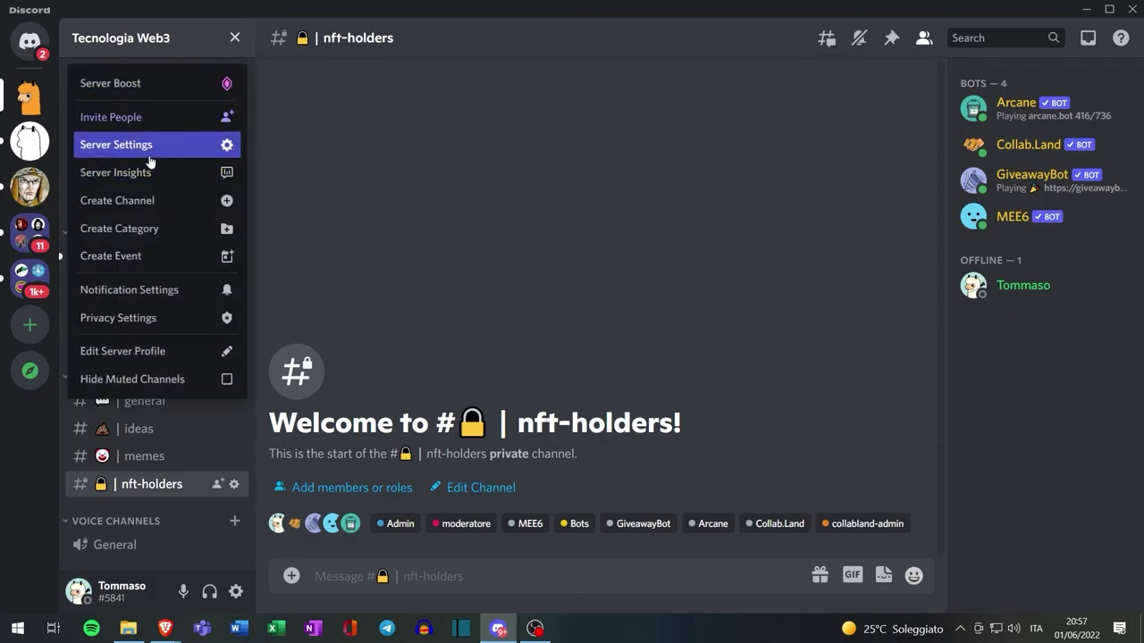
{"action": "left_click", "coordinate": [142, 144]}
{"action": "left_click", "coordinate": [198, 126]}
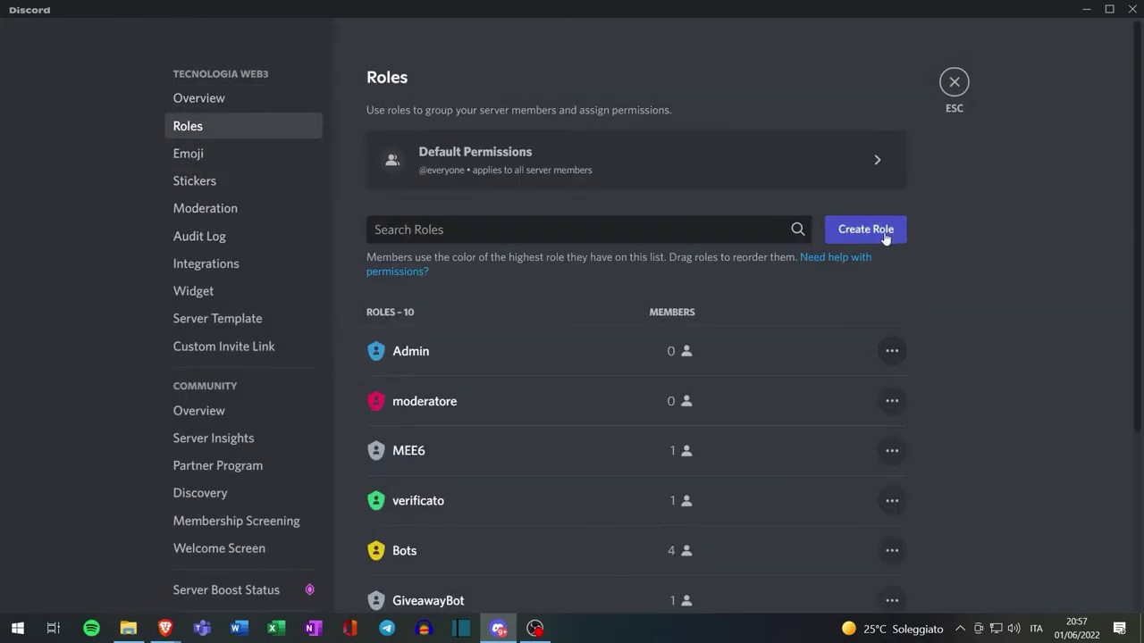
{"action": "left_click", "coordinate": [836, 233]}
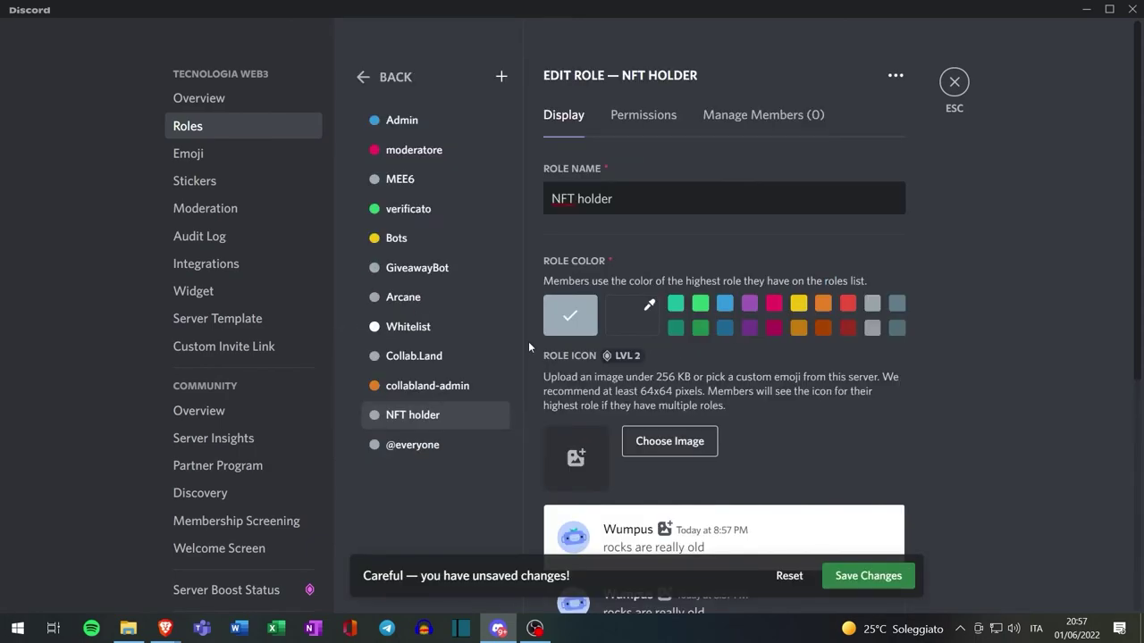
{"action": "left_click", "coordinate": [636, 207]}
{"action": "left_click", "coordinate": [751, 305]}
{"action": "scroll", "coordinate": [894, 471], "scroll_direction": "down", "scroll_amount": 3}
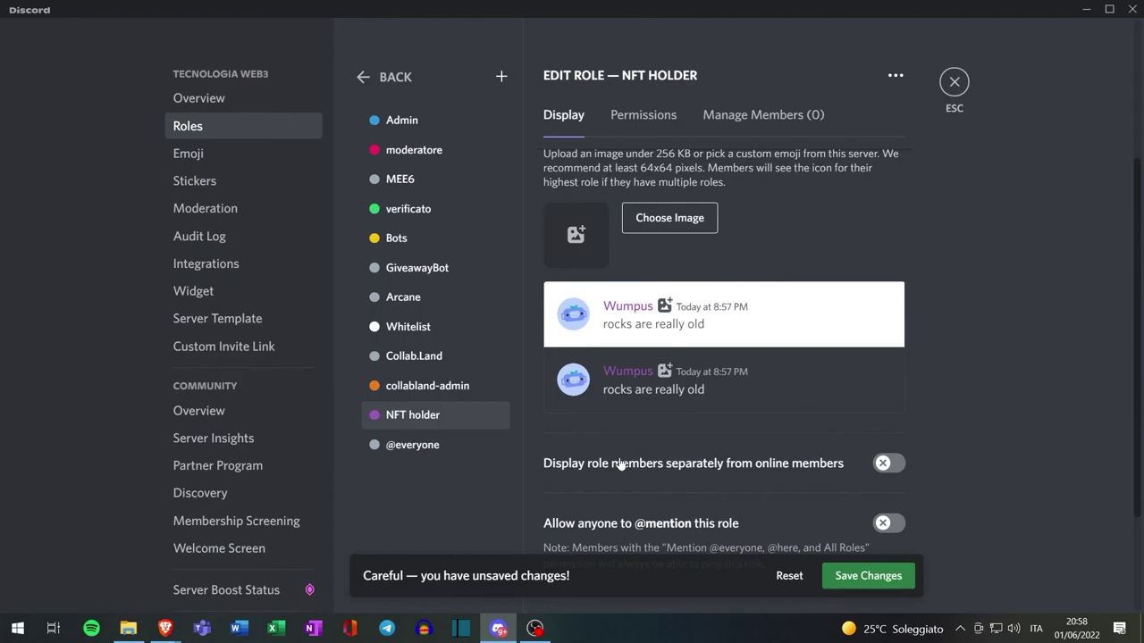
{"action": "left_click", "coordinate": [880, 577]}
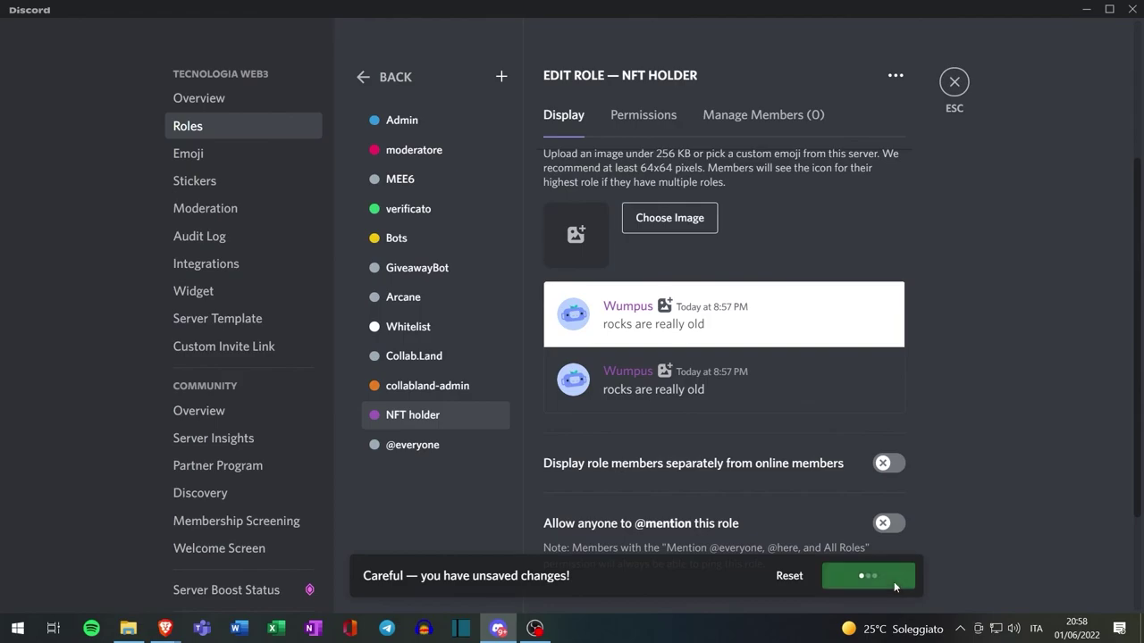
{"action": "left_click", "coordinate": [954, 81]}
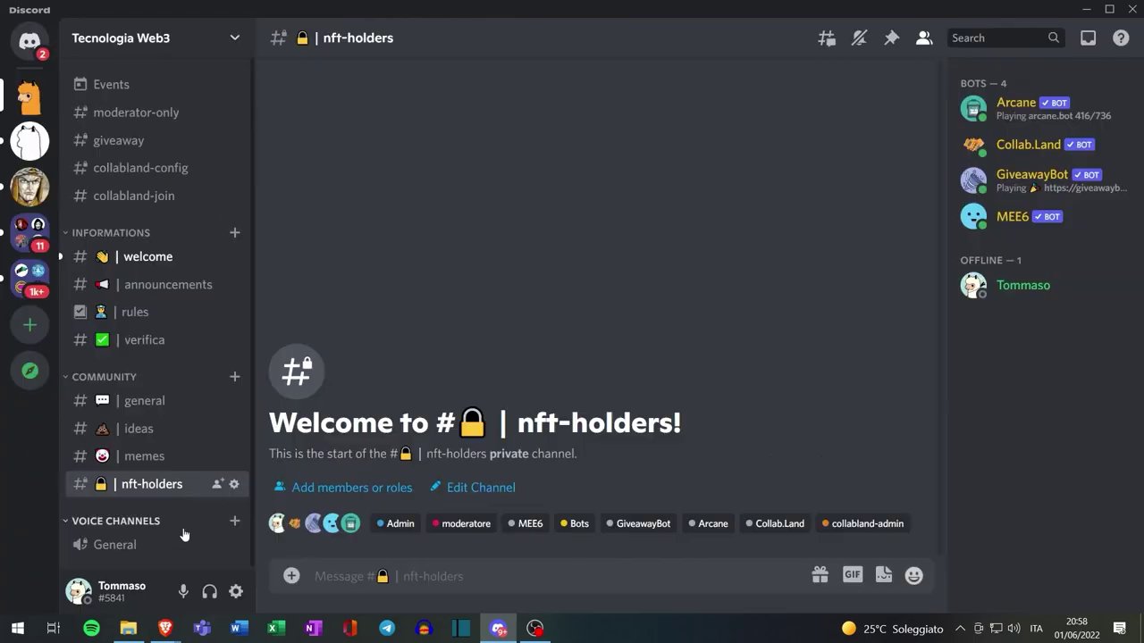
Add the NFT holder role to the #nft-holders channel permissions, then close channel settings
{"action": "right_click", "coordinate": [164, 491]}
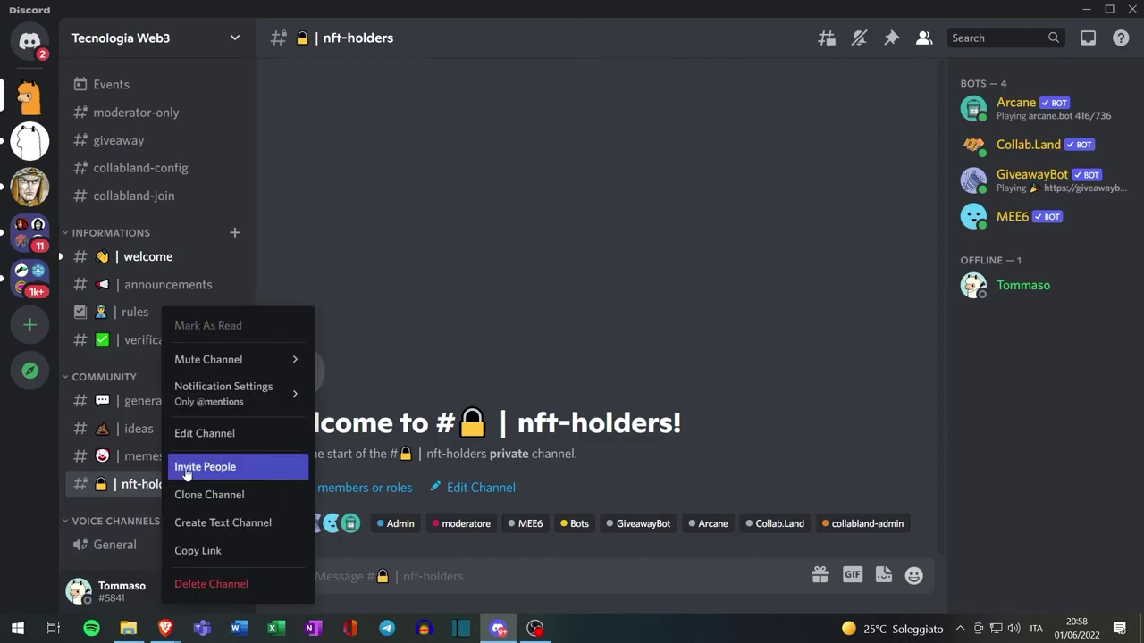
{"action": "left_click", "coordinate": [217, 438]}
{"action": "left_click", "coordinate": [206, 126]}
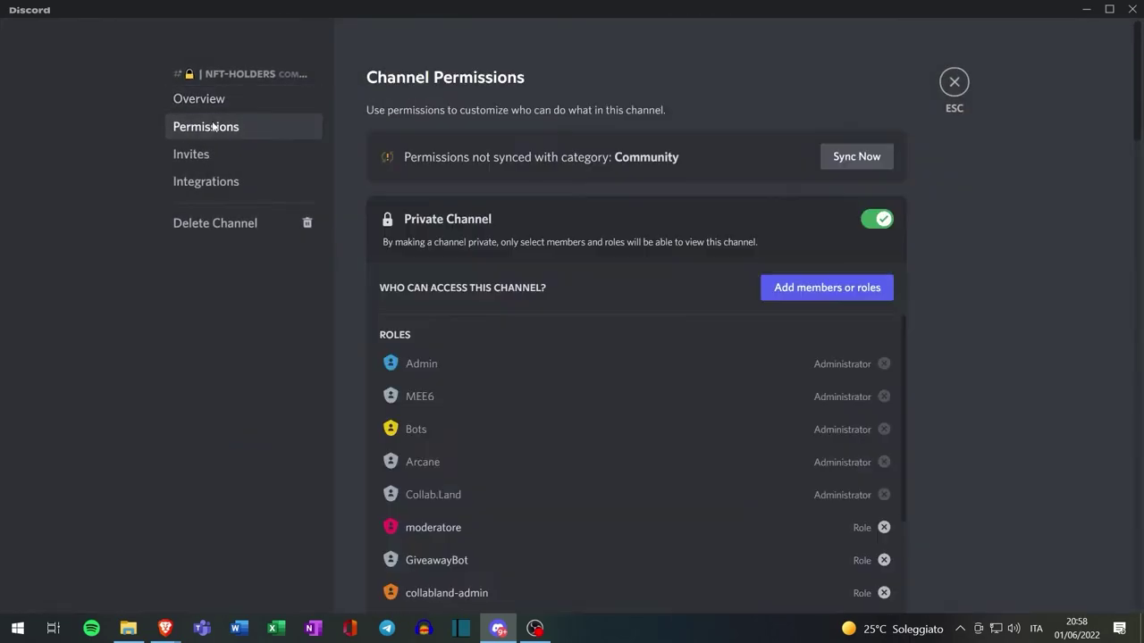
{"action": "scroll", "coordinate": [505, 353], "scroll_direction": "down", "scroll_amount": 5}
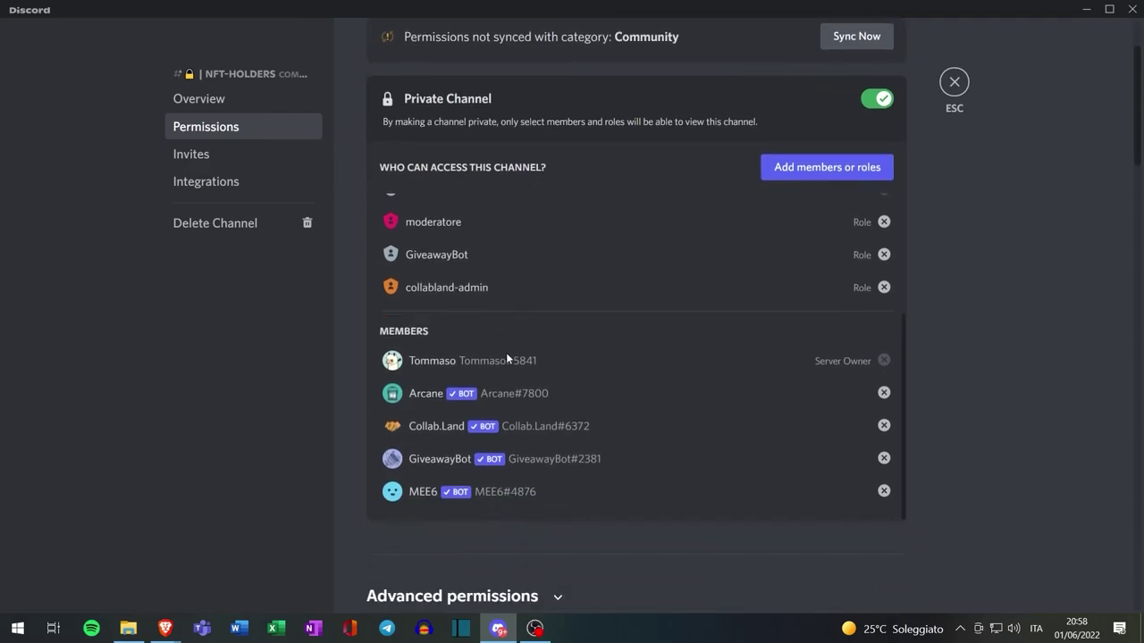
{"action": "scroll", "coordinate": [506, 352], "scroll_direction": "up", "scroll_amount": 3}
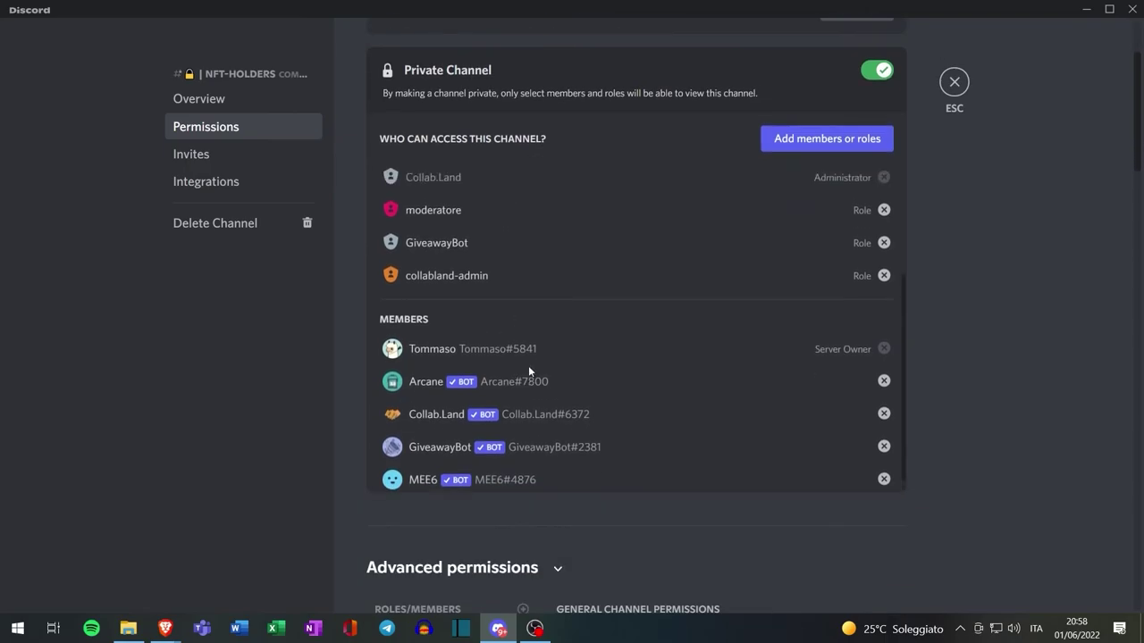
{"action": "left_click", "coordinate": [834, 139]}
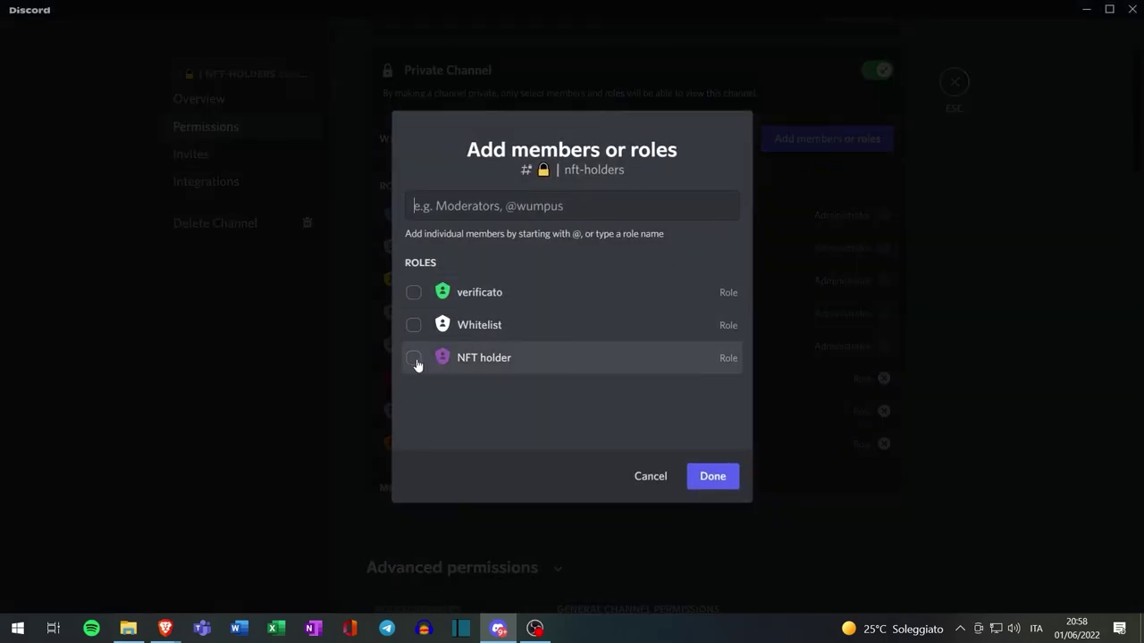
{"action": "left_click", "coordinate": [415, 359]}
{"action": "left_click", "coordinate": [711, 480]}
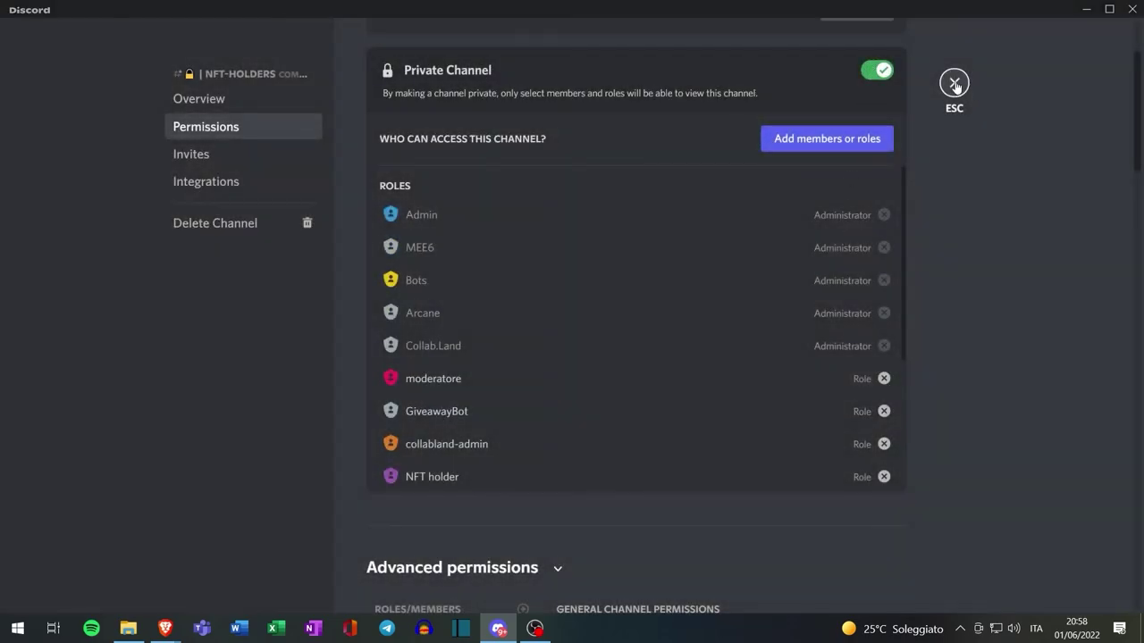
{"action": "left_click", "coordinate": [955, 83]}
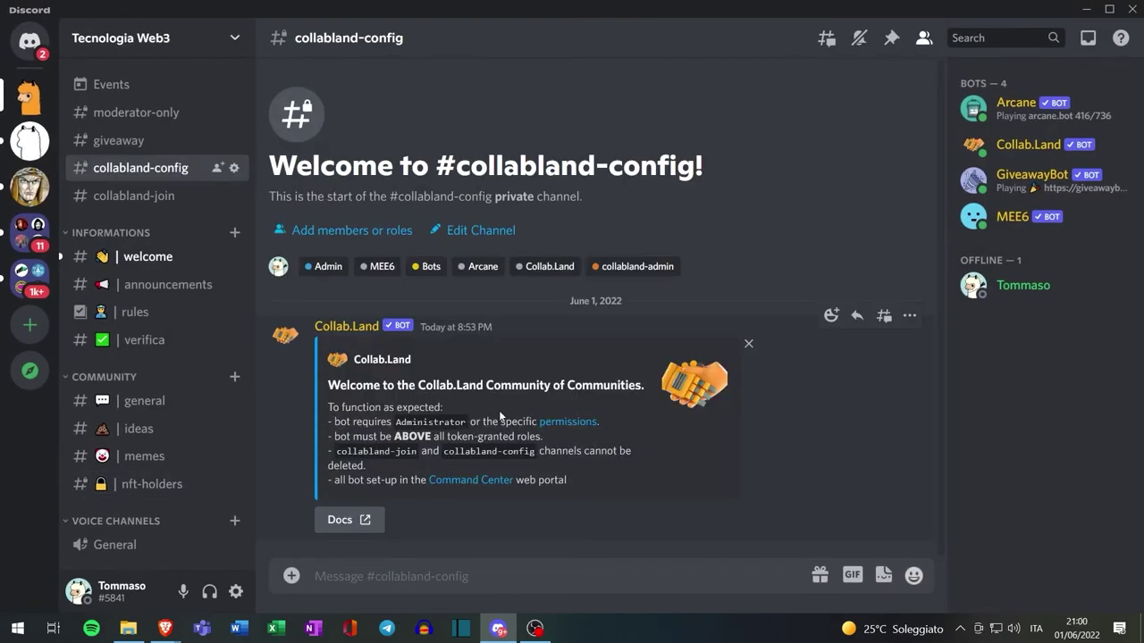
Look up the NFT's contract in OpenSea details and copy its address from Polygonscan
{"action": "key", "text": "alt+Tab"}
{"action": "scroll", "coordinate": [697, 247], "scroll_direction": "down", "scroll_amount": 3}
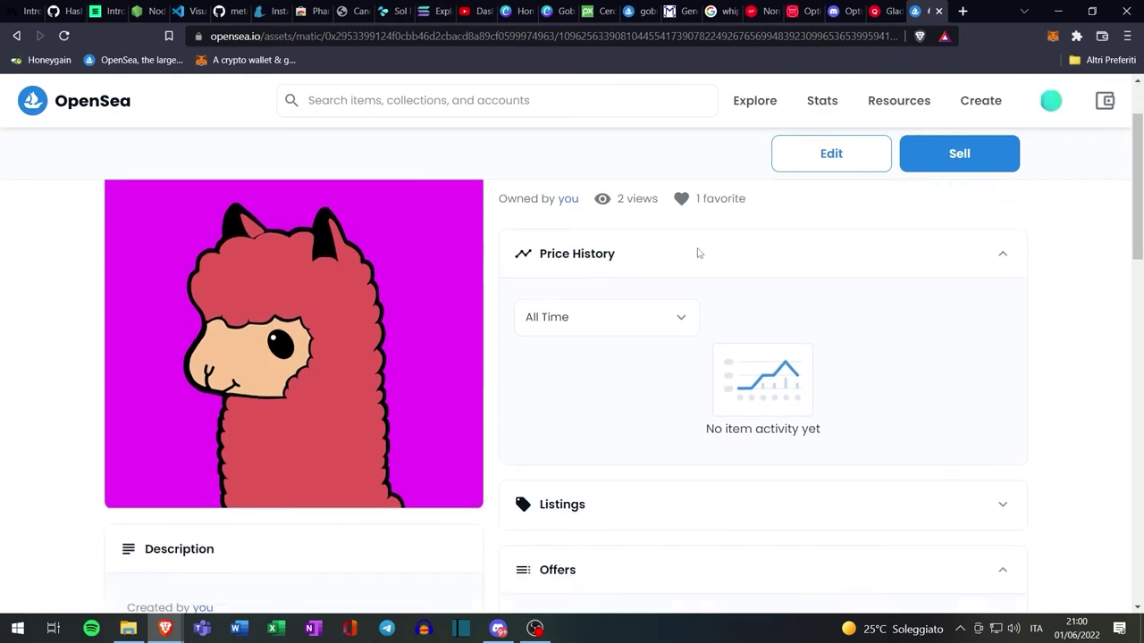
{"action": "scroll", "coordinate": [679, 357], "scroll_direction": "down", "scroll_amount": 3}
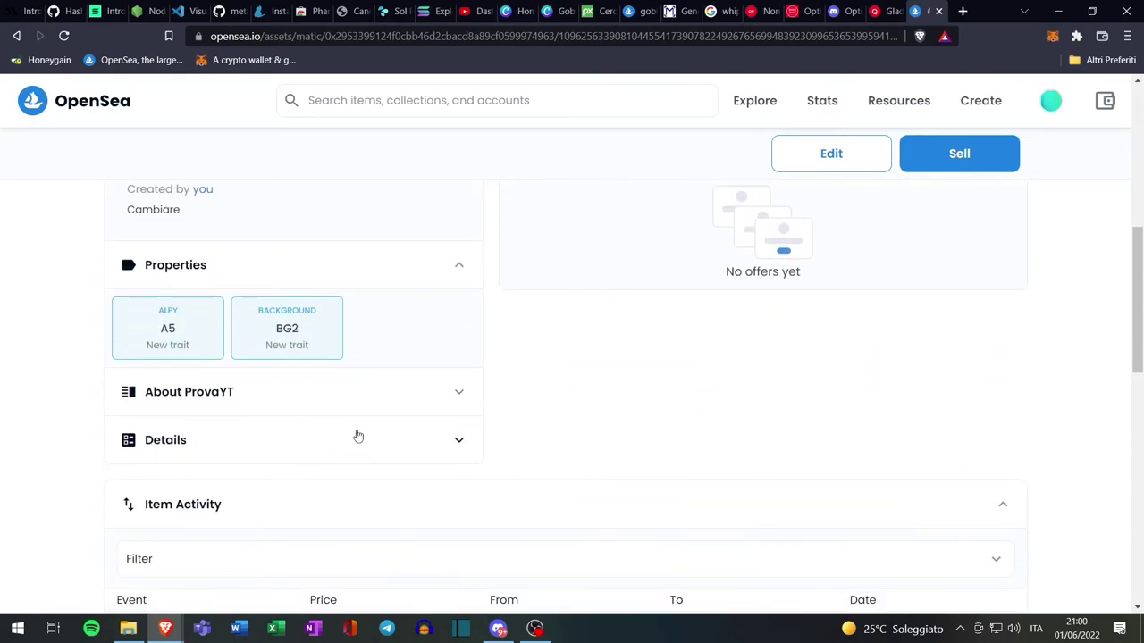
{"action": "left_click", "coordinate": [357, 437]}
{"action": "scroll", "coordinate": [483, 400], "scroll_direction": "down", "scroll_amount": 1}
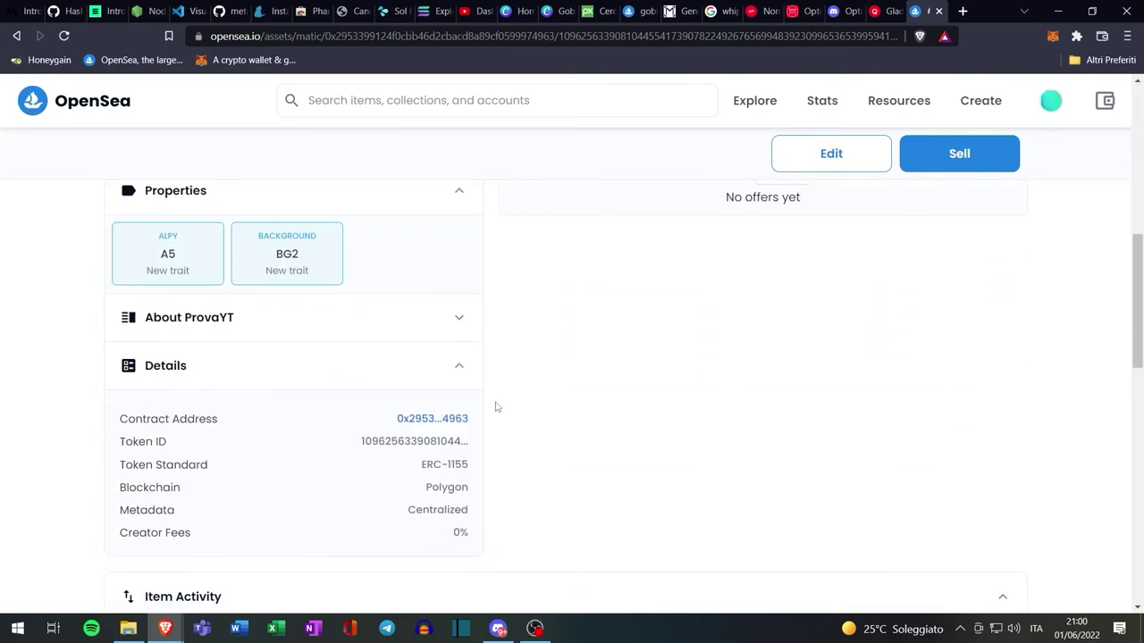
{"action": "left_click", "coordinate": [455, 423]}
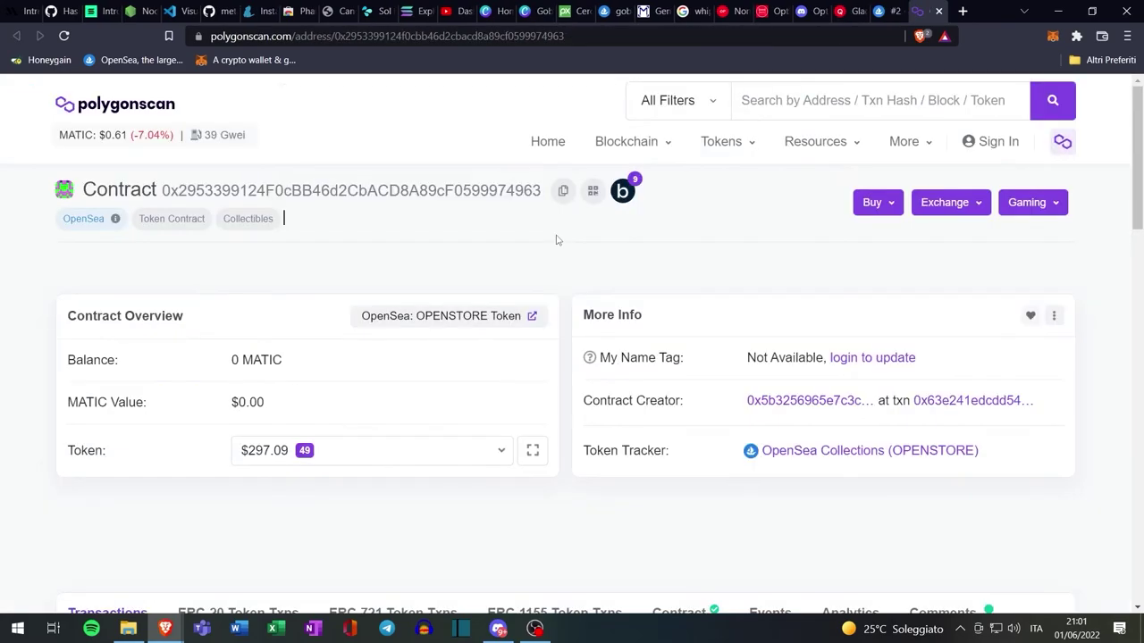
{"action": "left_click", "coordinate": [562, 191]}
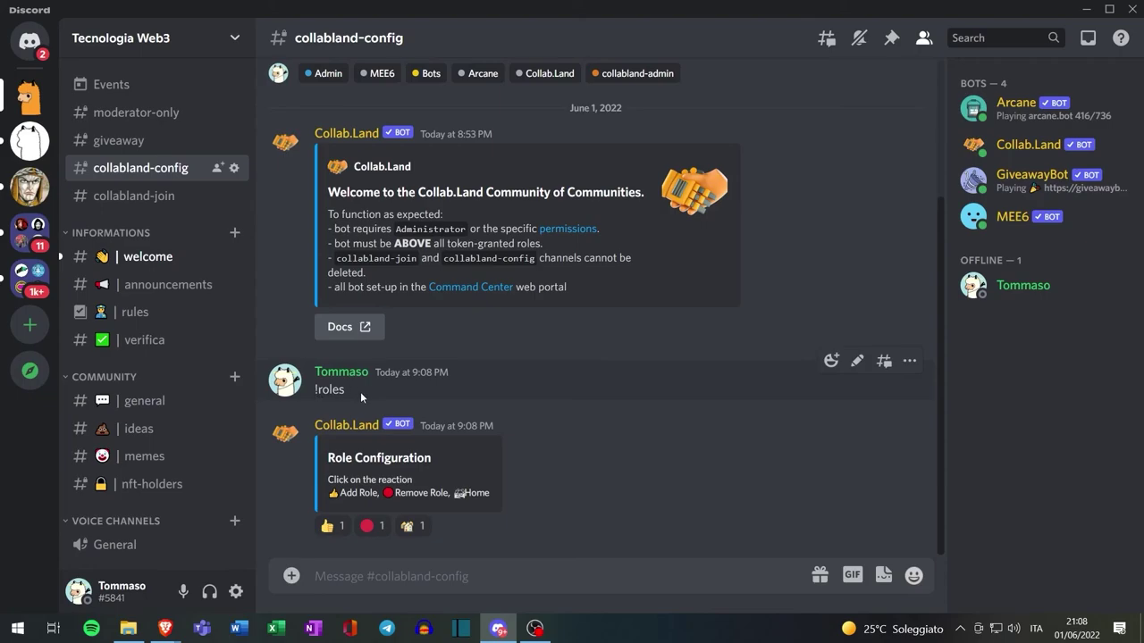
Start a new Collab.Land token role and pick Rinkeby as its network
{"action": "left_click", "coordinate": [328, 526]}
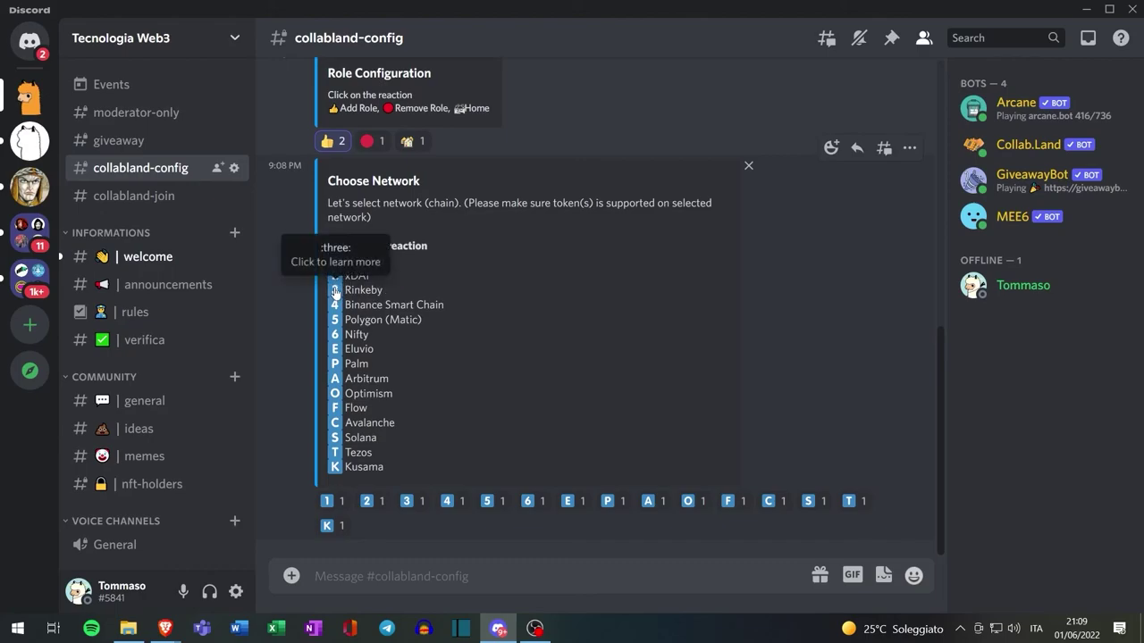
{"action": "left_click", "coordinate": [408, 503]}
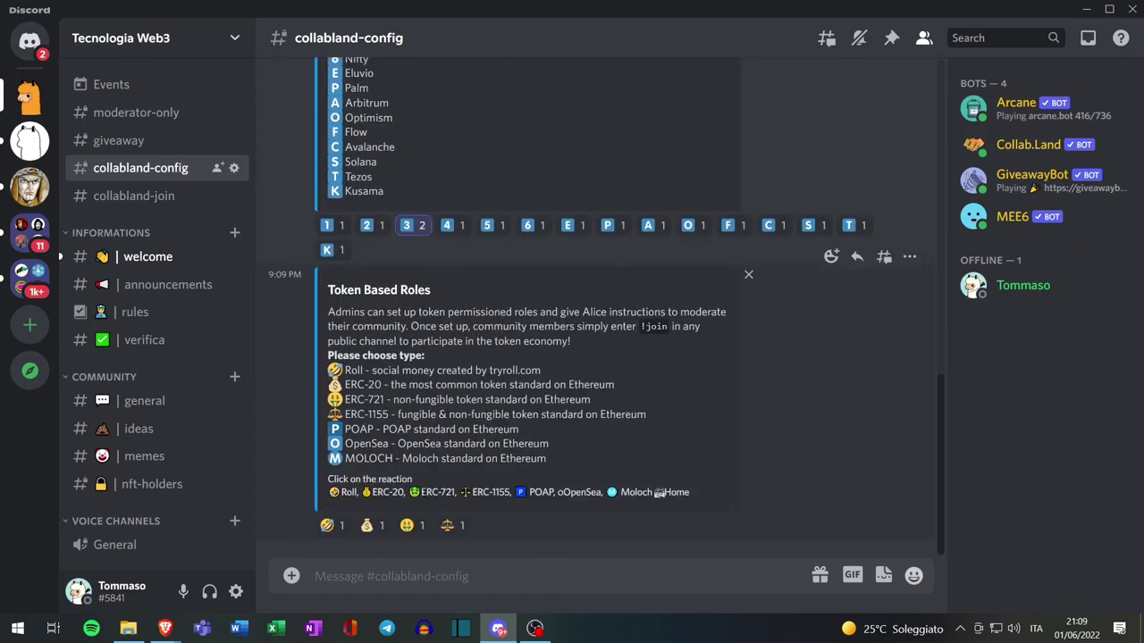
Confirm in OpenSea's item details that Stage Mint 2 uses the ERC-721 token standard
{"action": "left_click", "coordinate": [166, 630]}
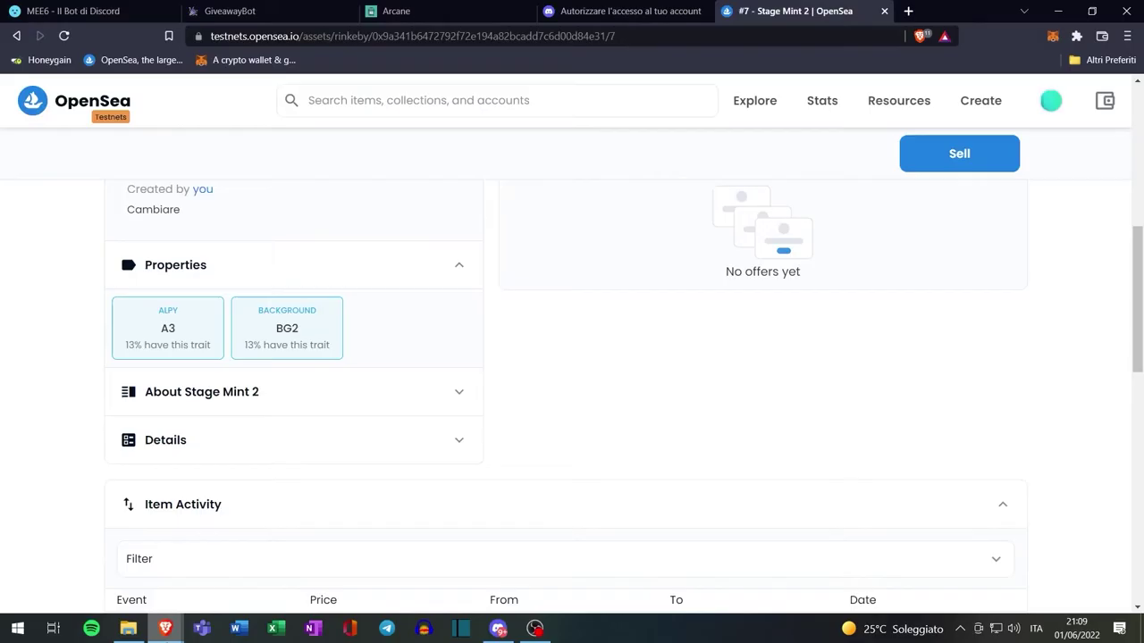
{"action": "scroll", "coordinate": [460, 365], "scroll_direction": "down", "scroll_amount": 3}
{"action": "scroll", "coordinate": [456, 366], "scroll_direction": "up", "scroll_amount": 3}
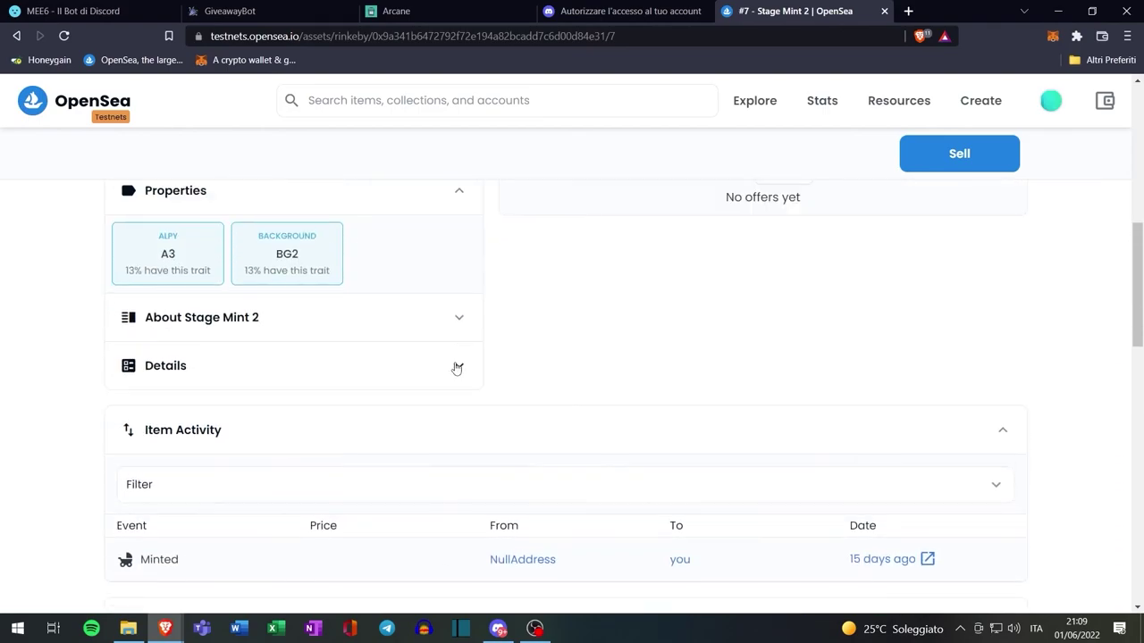
{"action": "left_click", "coordinate": [347, 381]}
{"action": "scroll", "coordinate": [446, 435], "scroll_direction": "down", "scroll_amount": 1}
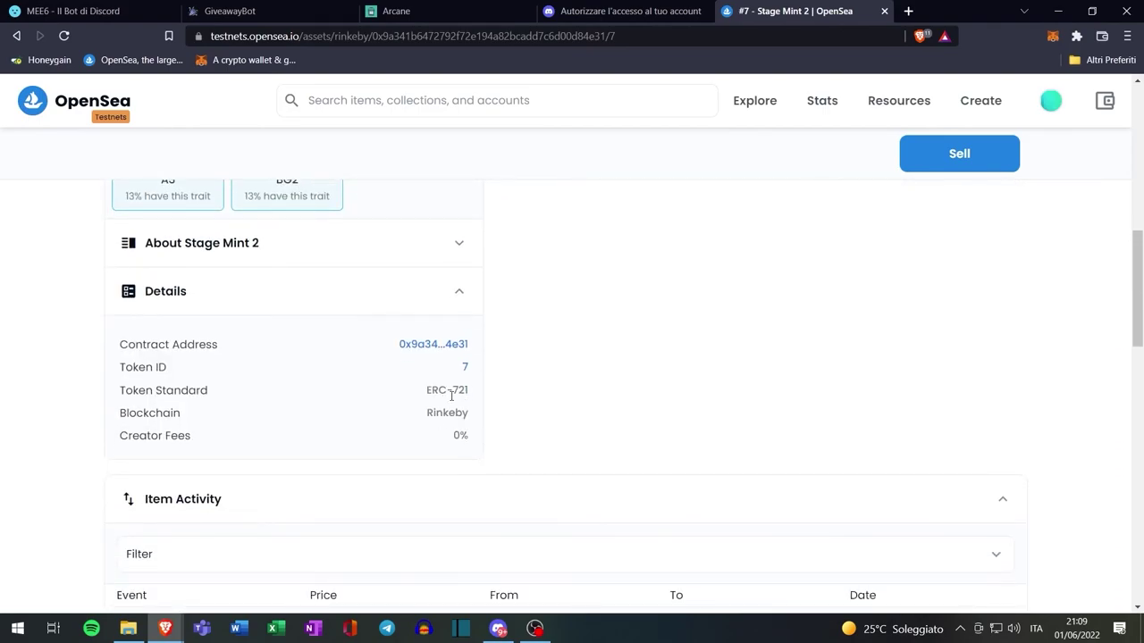
{"action": "left_click", "coordinate": [498, 629]}
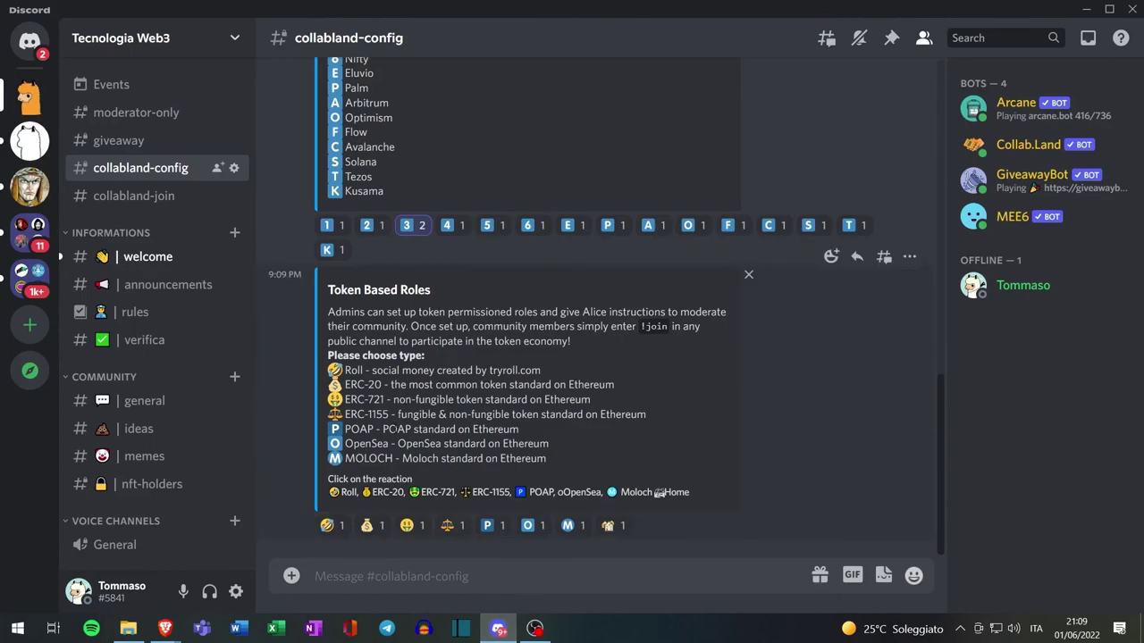
{"action": "left_click", "coordinate": [407, 526]}
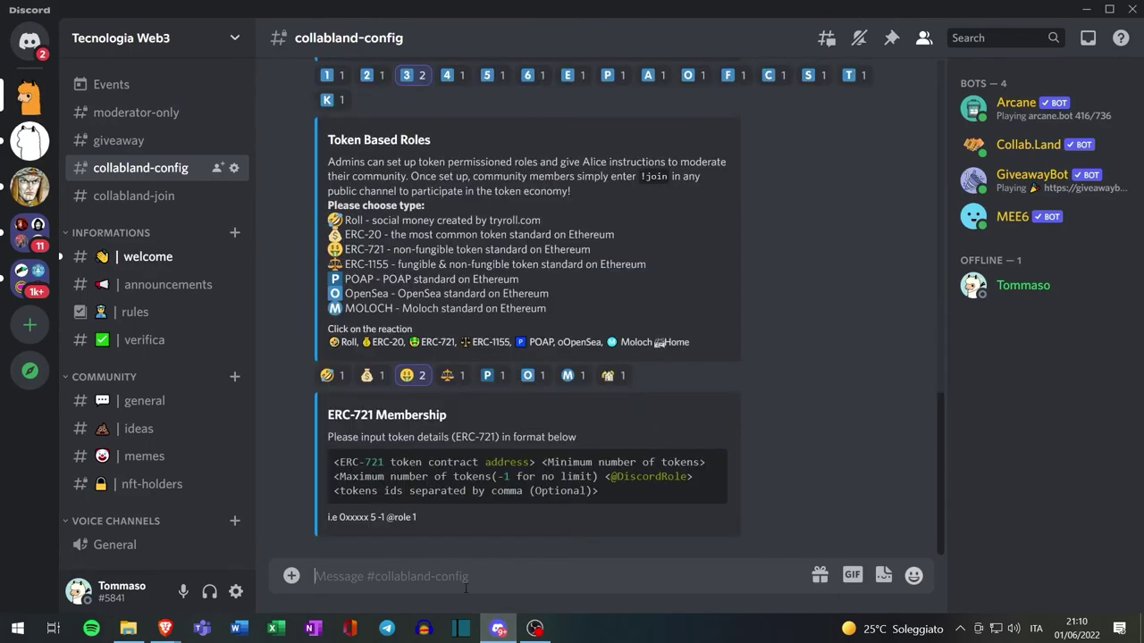
{"action": "left_click", "coordinate": [464, 576]}
{"action": "type", "text": "0x9a341B6472792F72E194A82bCADd7c6D00d84e31"}
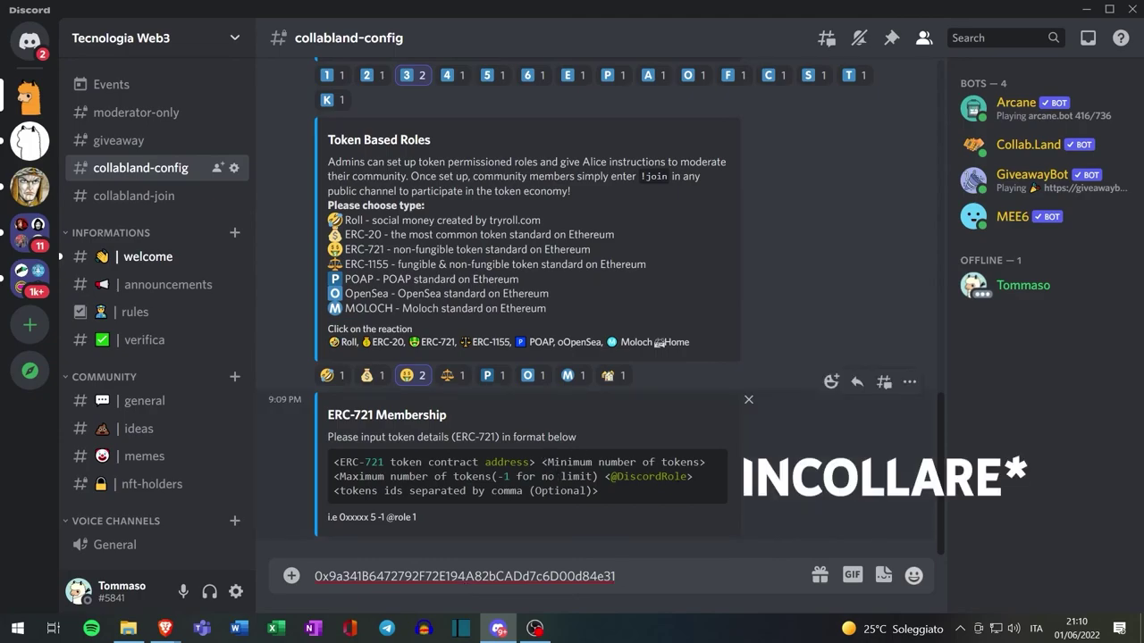
{"action": "type", "text": "1"}
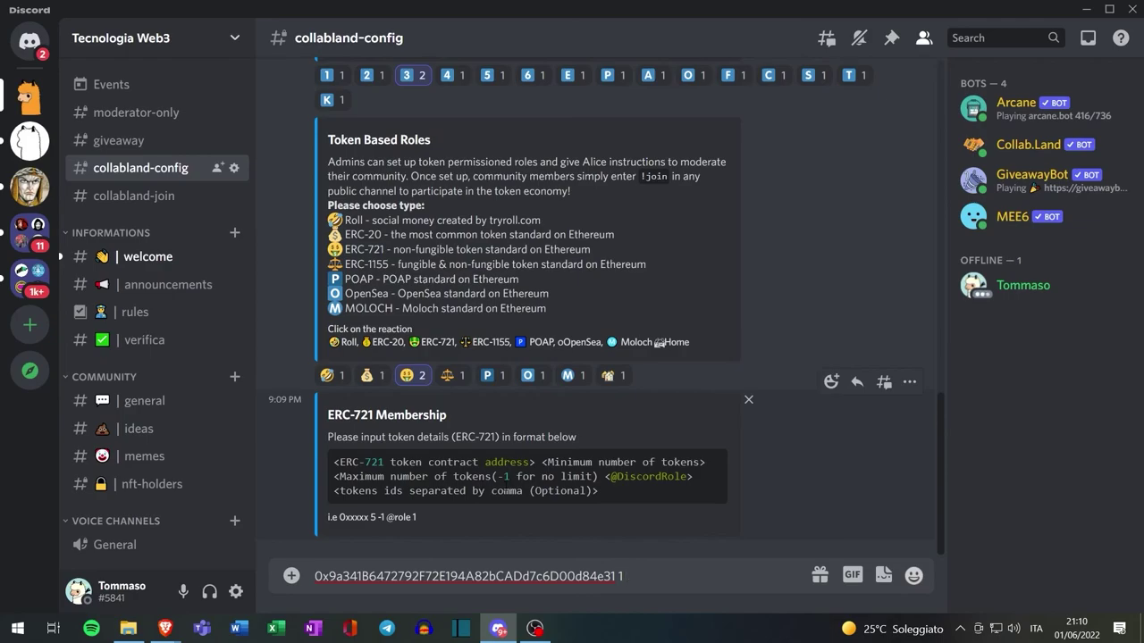
{"action": "type", "text": " -1 @n"}
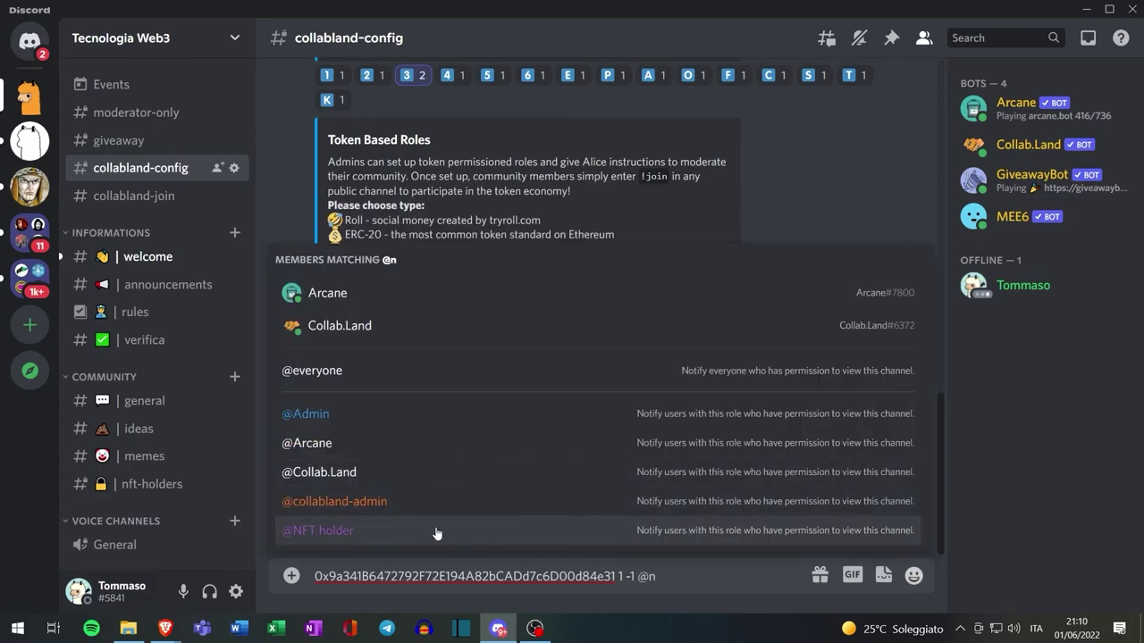
{"action": "left_click", "coordinate": [410, 530]}
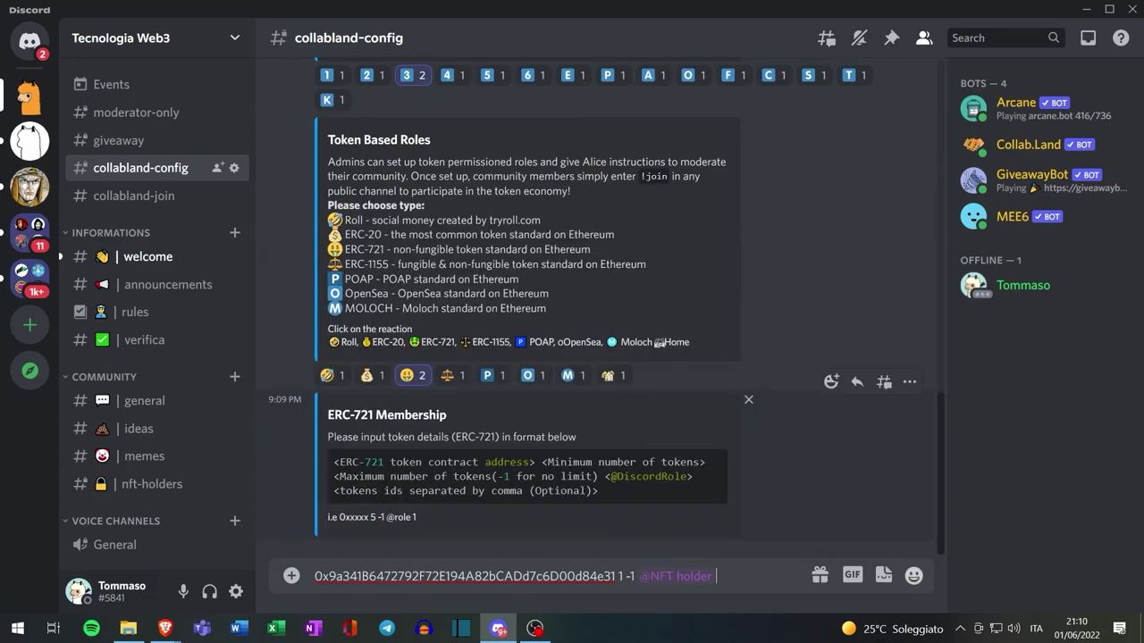